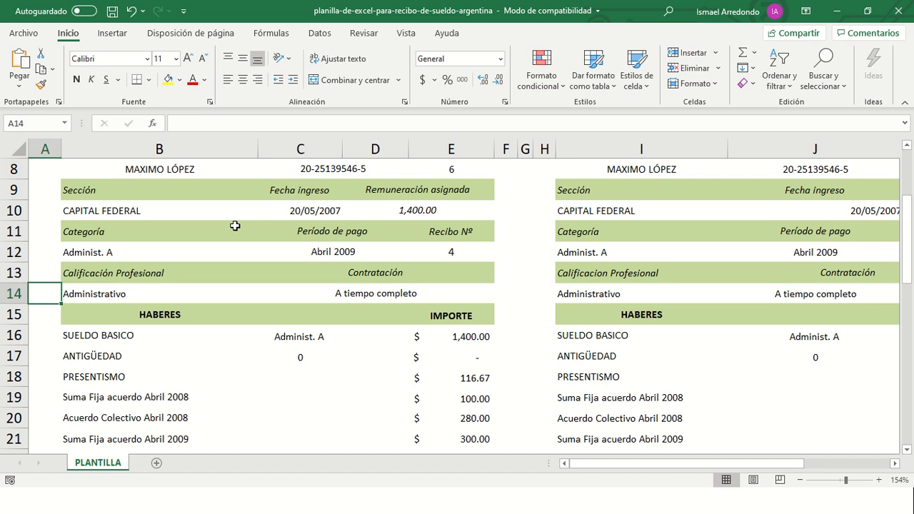
- Overwrite NOMBRE EMPRESA in the first header (B3) with 'Productos Gerber S.A. de C.V.'
{"action": "key", "text": "Right"}
{"action": "key", "text": "Down"}
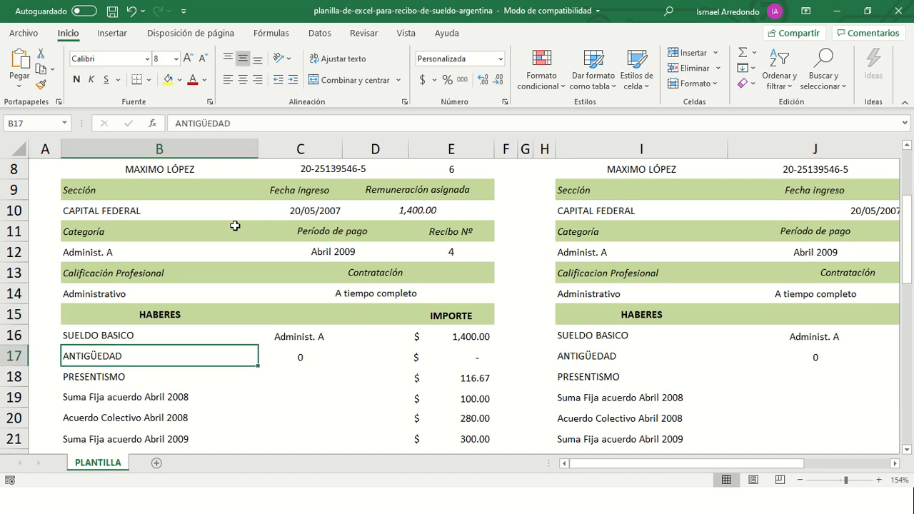
{"action": "key", "text": "Down"}
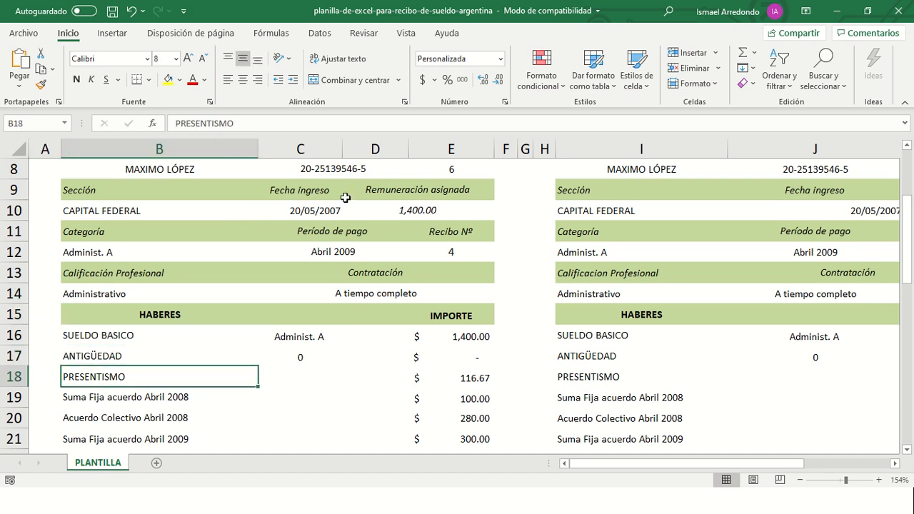
{"action": "scroll", "coordinate": [337, 201], "scroll_direction": "up", "scroll_amount": 3}
{"action": "left_click", "coordinate": [258, 243]}
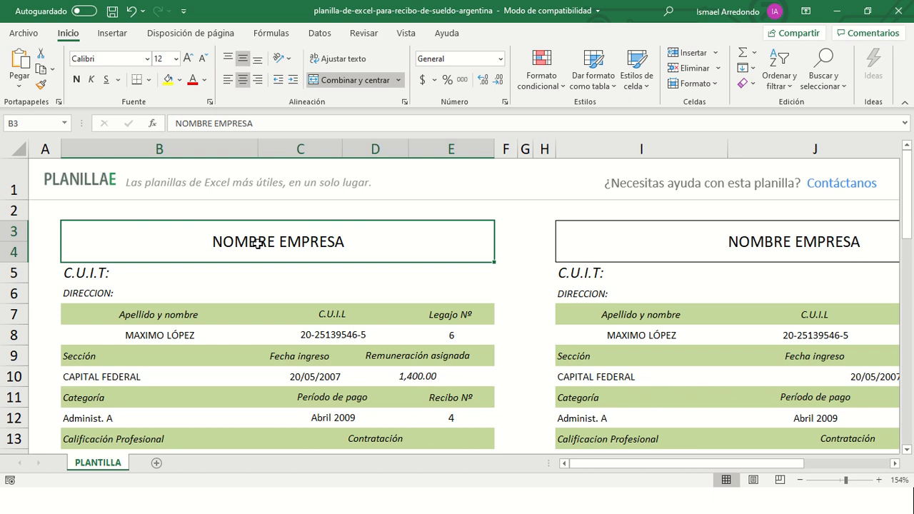
{"action": "double_click", "coordinate": [257, 242]}
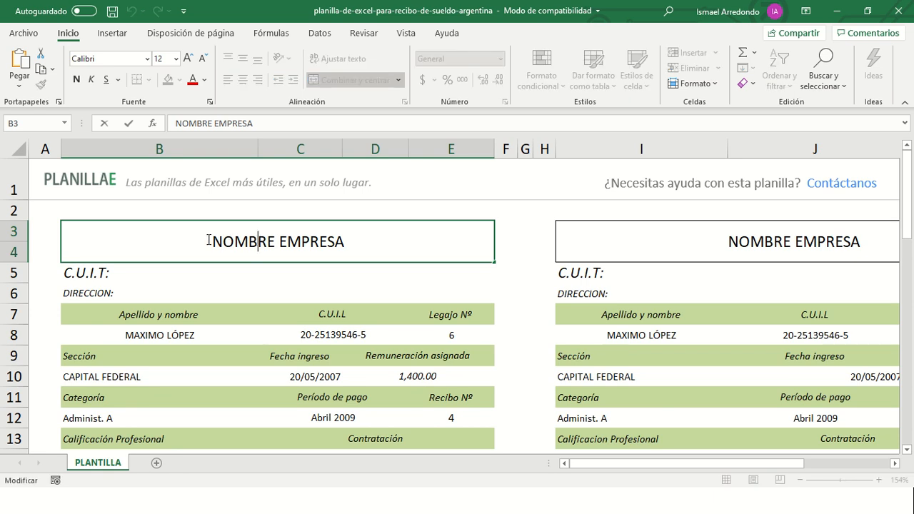
{"action": "mouse_move", "coordinate": [209, 240]}
{"action": "left_mouse_down"}
{"action": "mouse_move", "coordinate": [327, 242]}
{"action": "mouse_move", "coordinate": [251, 255]}
{"action": "mouse_move", "coordinate": [212, 249]}
{"action": "left_mouse_up"}
{"action": "type", "text": "PPo"}
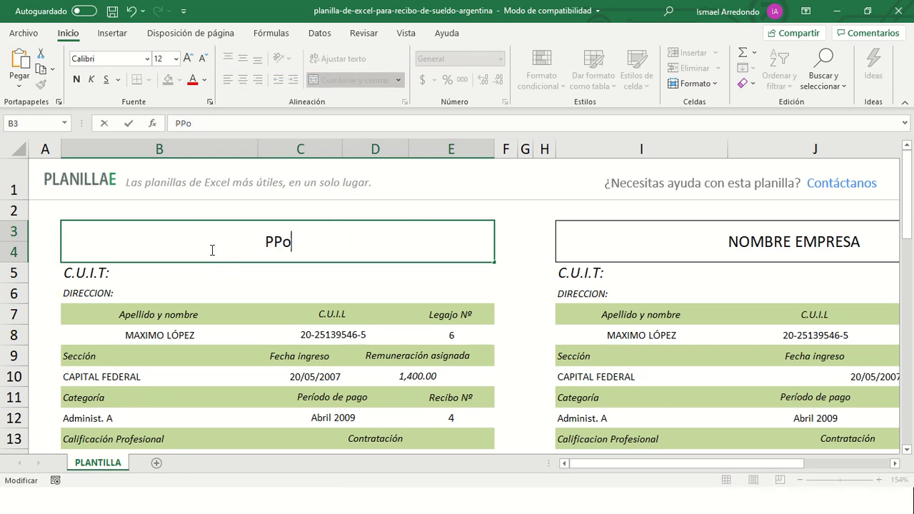
{"action": "type", "text": "rductos Gerber "}
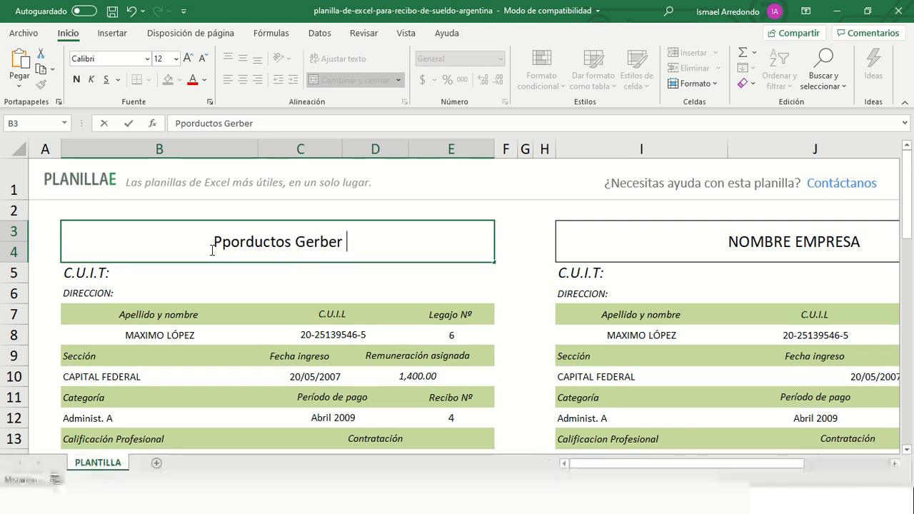
{"action": "type", "text": "S.A:"}
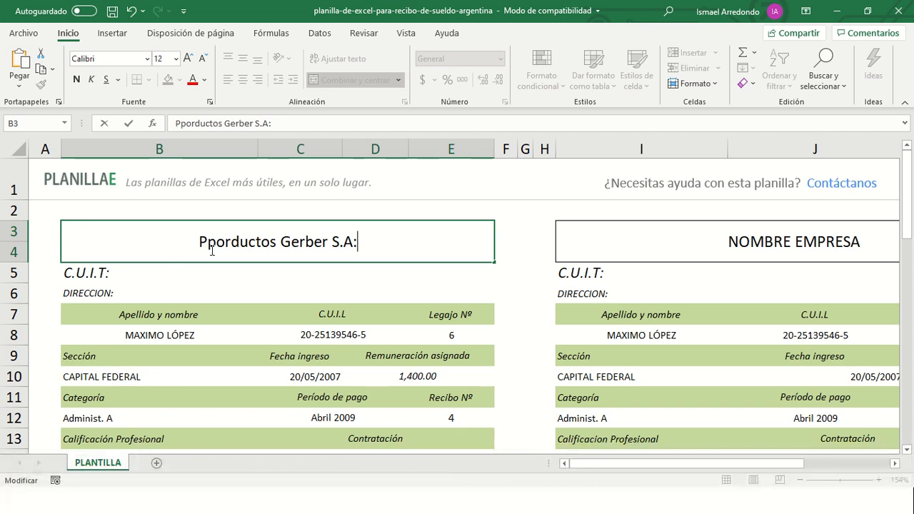
{"action": "key", "text": "BackSpace"}
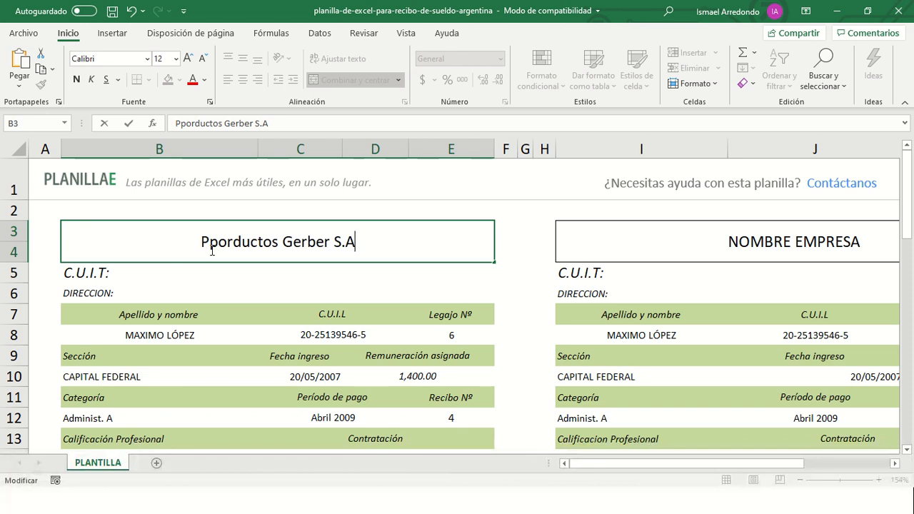
{"action": "type", "text": ". de C.V."}
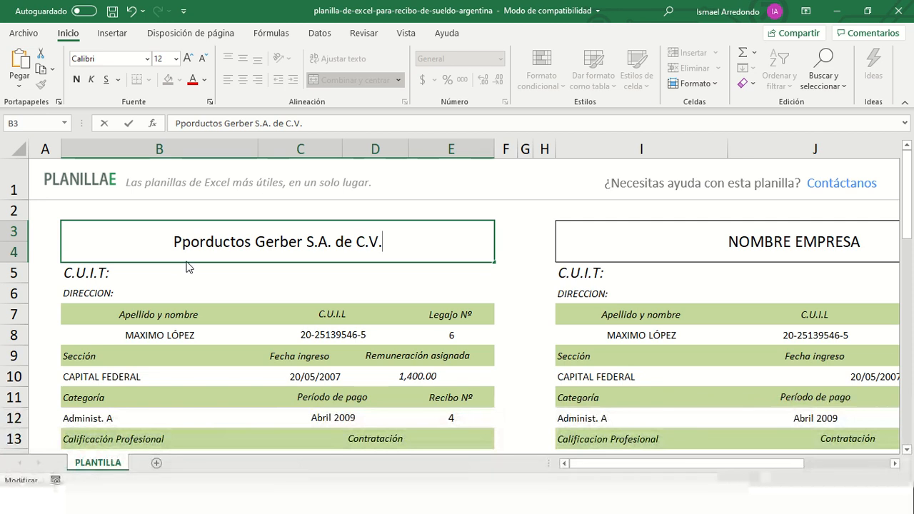
- Fix the misspelled 'Pporductos' so the B3 header reads 'Productos'
{"action": "left_click", "coordinate": [191, 245]}
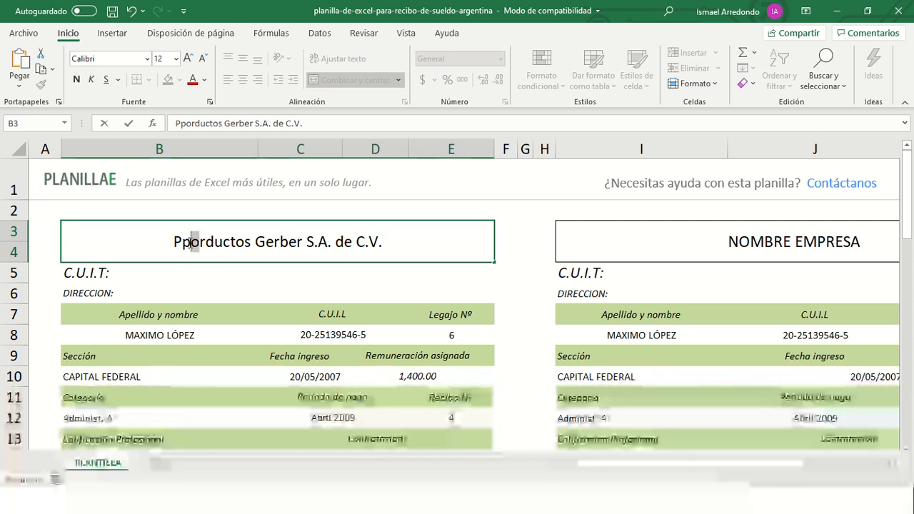
{"action": "left_click_drag", "start_coordinate": [191, 244], "coordinate": [184, 244]}
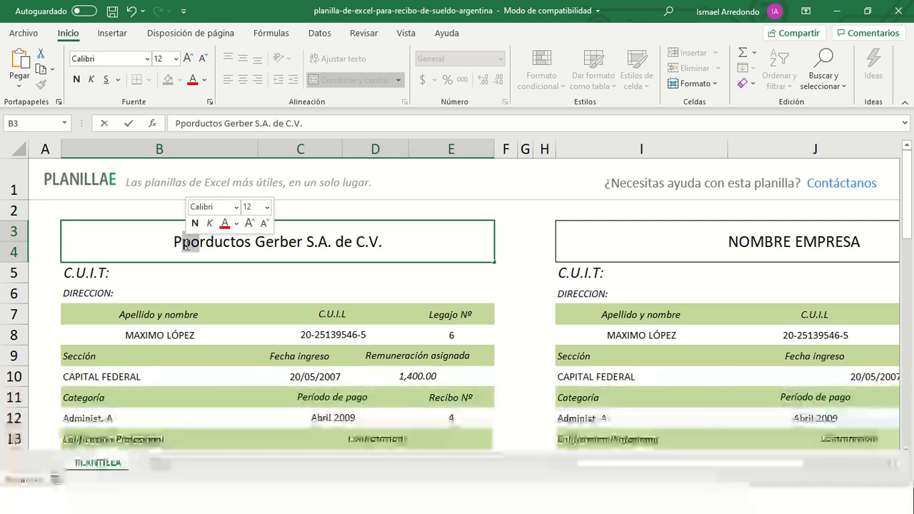
{"action": "key", "text": "BackSpace"}
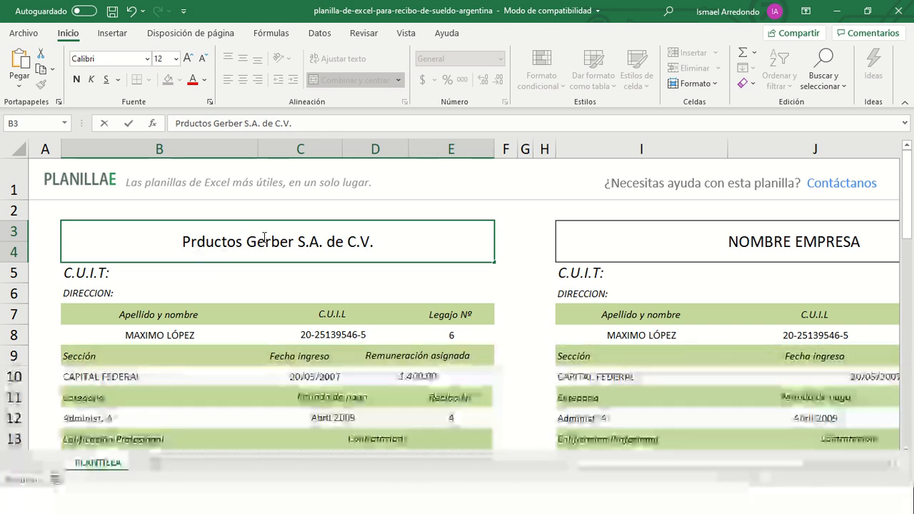
{"action": "type", "text": "o"}
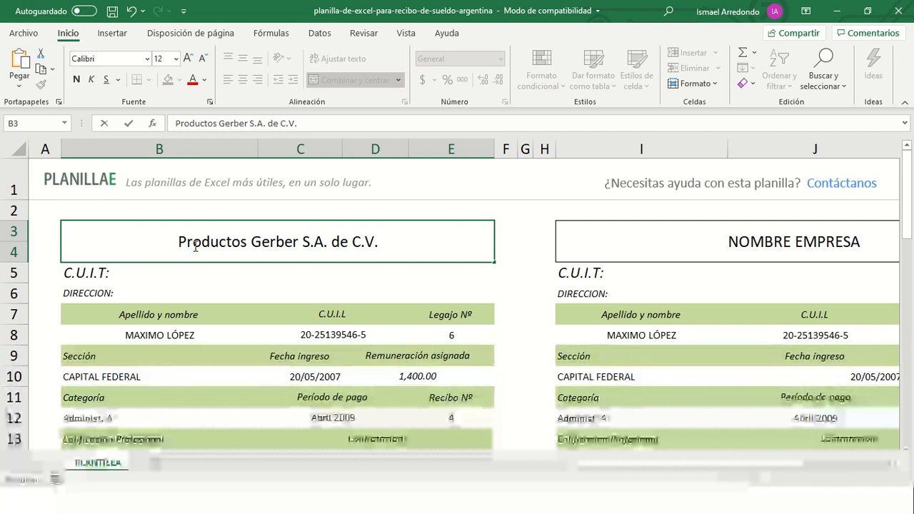
{"action": "left_click_drag", "start_coordinate": [179, 241], "coordinate": [394, 242]}
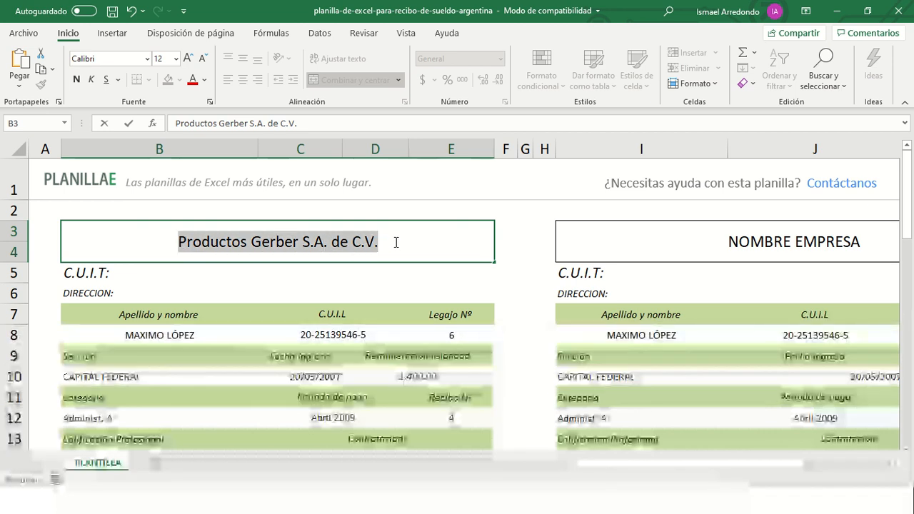
{"action": "left_click", "coordinate": [391, 259]}
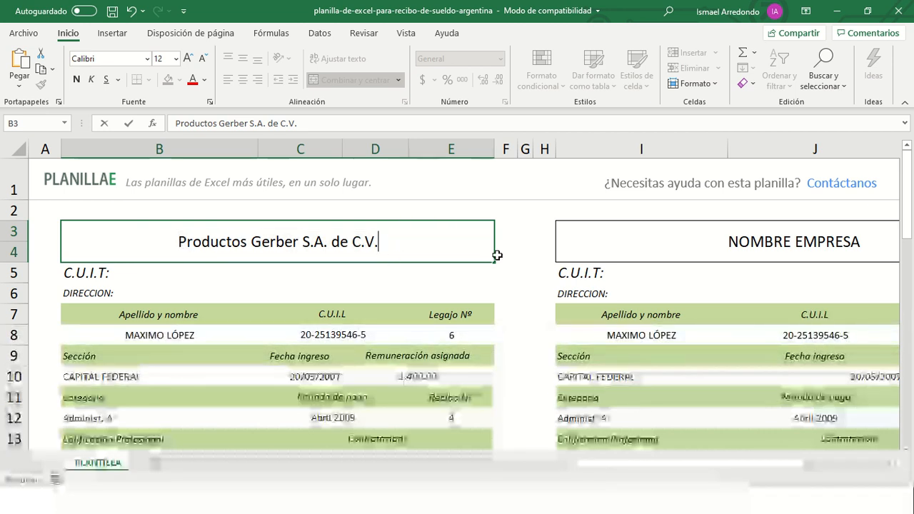
- Copy the company name and paste it over NOMBRE EMPRESA in the second header (I3)
{"action": "left_click_drag", "start_coordinate": [181, 240], "coordinate": [380, 244]}
{"action": "key", "text": "ctrl+c"}
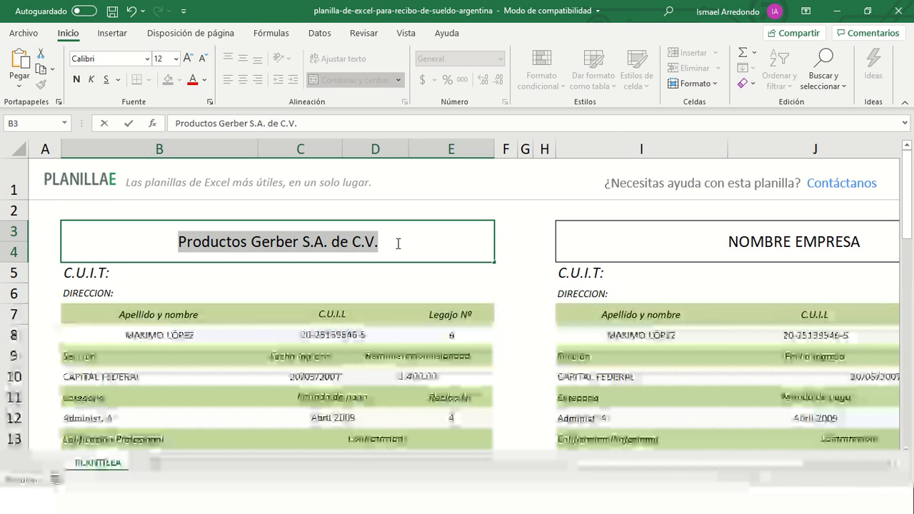
{"action": "double_click", "coordinate": [730, 242]}
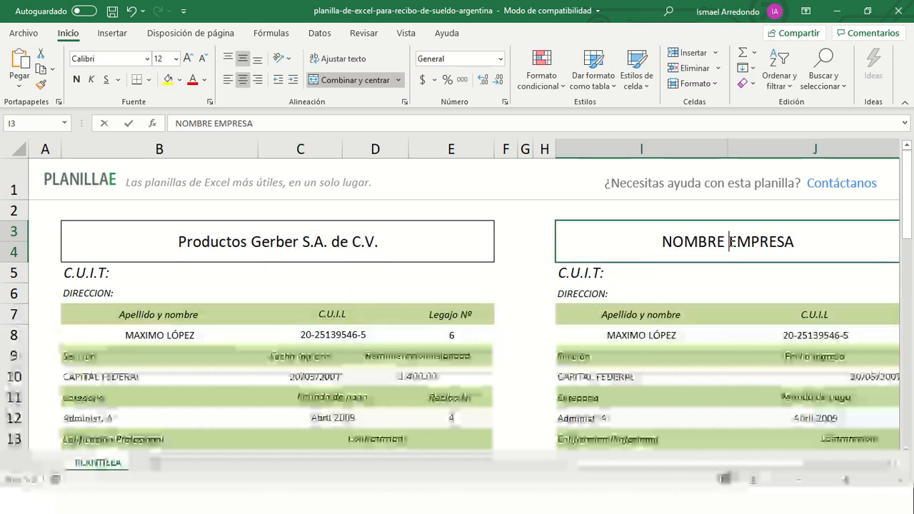
{"action": "left_click_drag", "start_coordinate": [661, 242], "coordinate": [807, 238]}
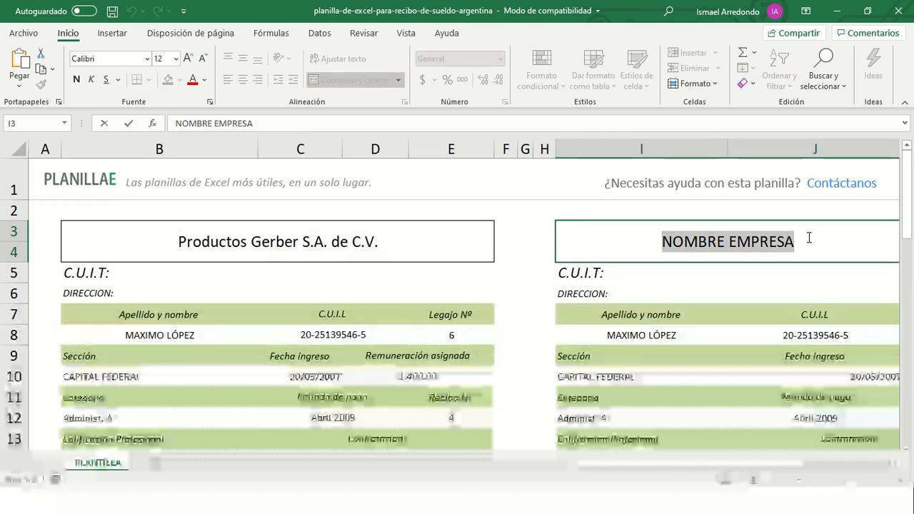
{"action": "key", "text": "ctrl+v"}
{"action": "key", "text": "ctrl+Return"}
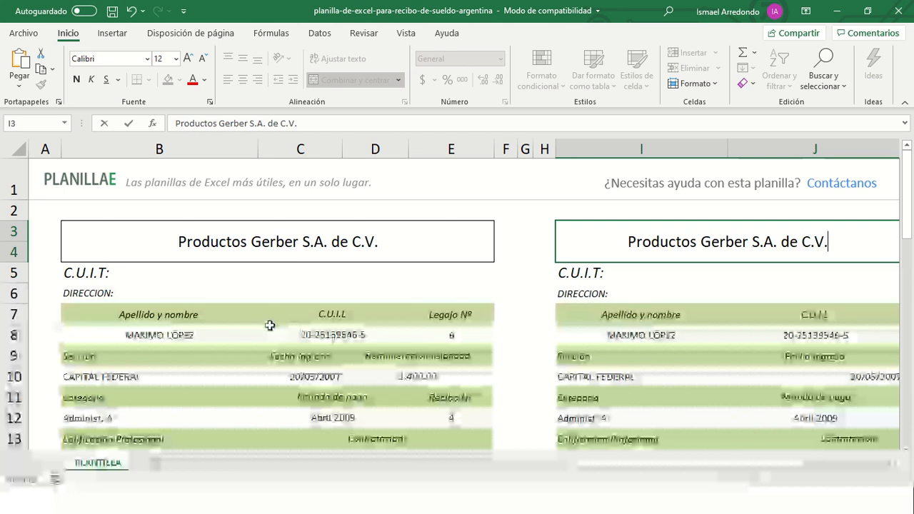
{"action": "left_click", "coordinate": [224, 317]}
{"action": "scroll", "coordinate": [214, 336], "scroll_direction": "down", "scroll_amount": 1}
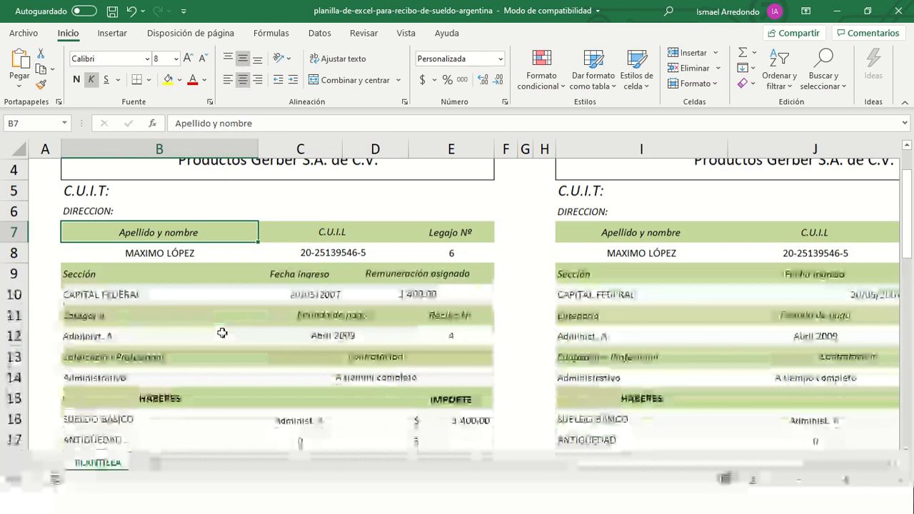
{"action": "scroll", "coordinate": [221, 331], "scroll_direction": "up", "scroll_amount": 1}
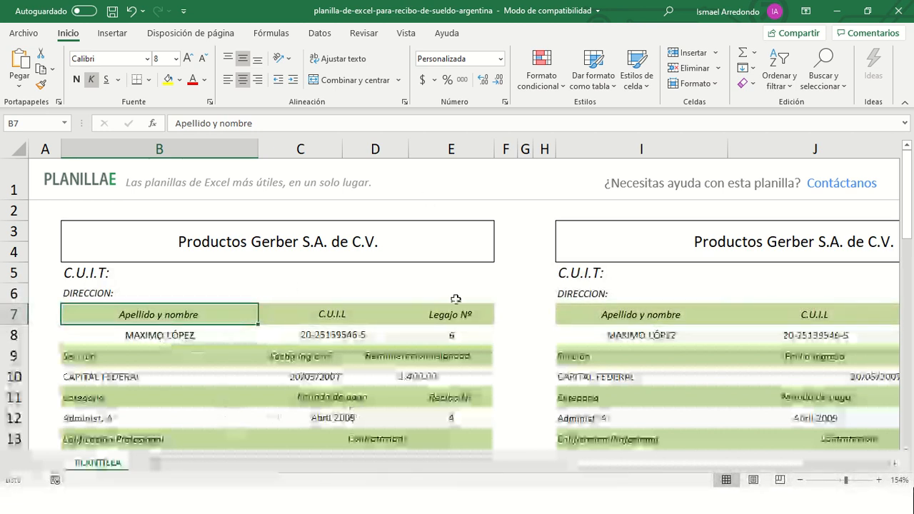
{"action": "scroll", "coordinate": [349, 300], "scroll_direction": "down", "scroll_amount": 2}
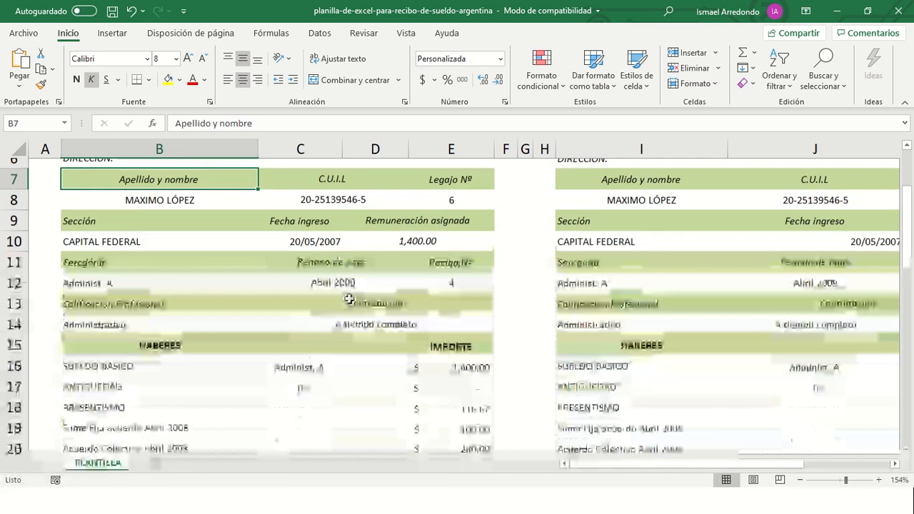
{"action": "scroll", "coordinate": [350, 300], "scroll_direction": "down", "scroll_amount": 2}
{"action": "scroll", "coordinate": [339, 323], "scroll_direction": "up", "scroll_amount": 4}
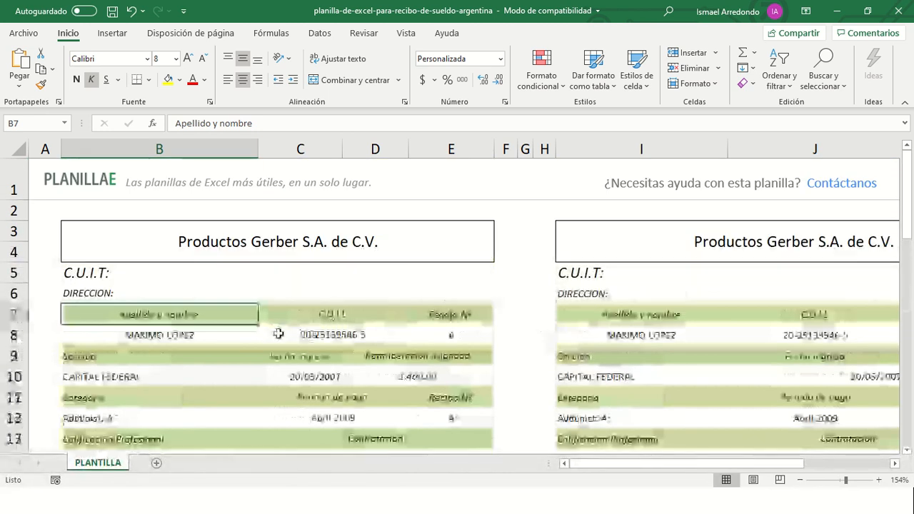
{"action": "scroll", "coordinate": [275, 331], "scroll_direction": "down", "scroll_amount": 1}
{"action": "left_click", "coordinate": [197, 256]}
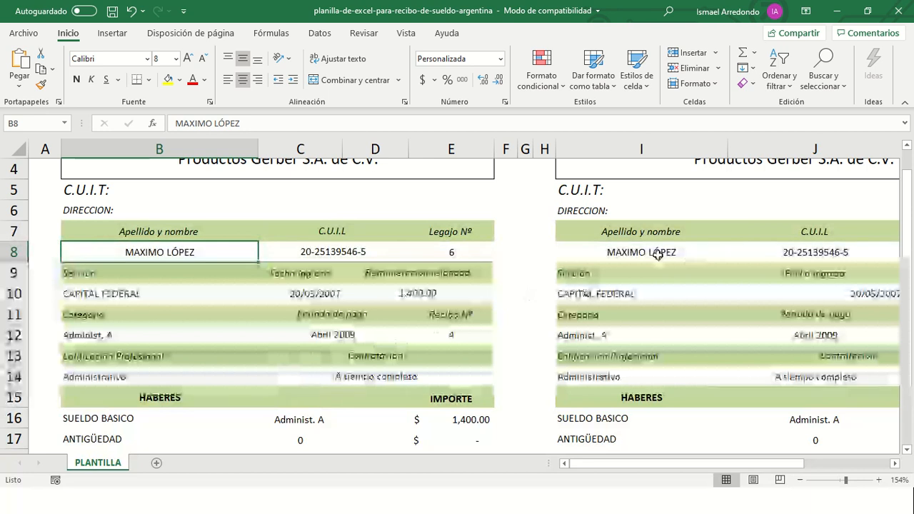
- Add a new worksheet, Hoja1, and list four employee names in B3:B6
{"action": "left_click", "coordinate": [156, 463]}
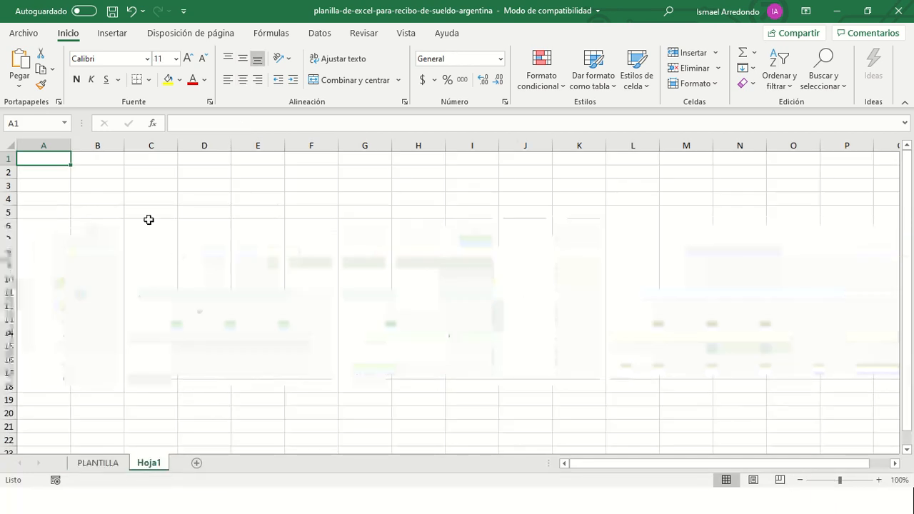
{"action": "left_click", "coordinate": [106, 188]}
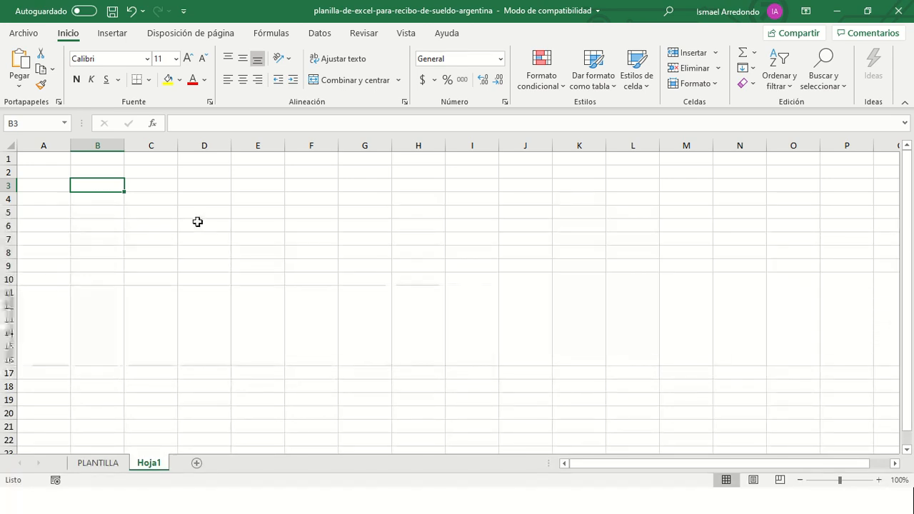
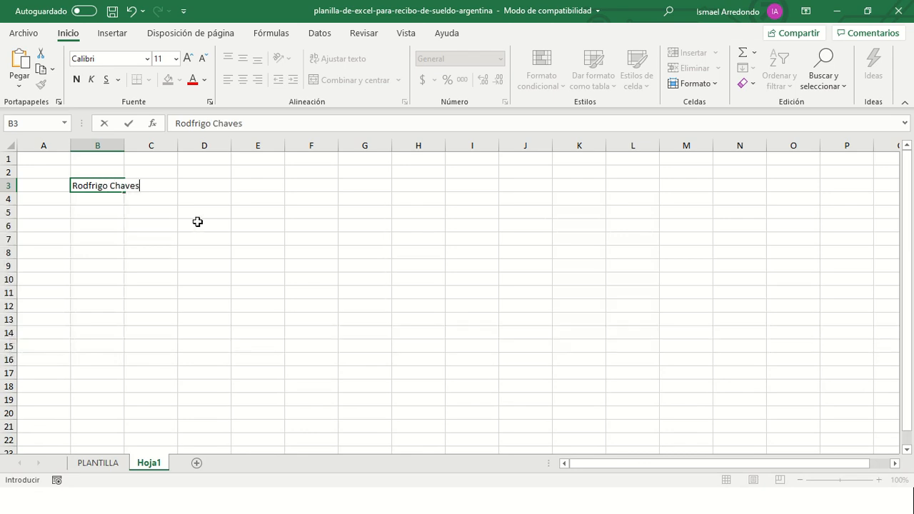
{"action": "key", "text": "Return"}
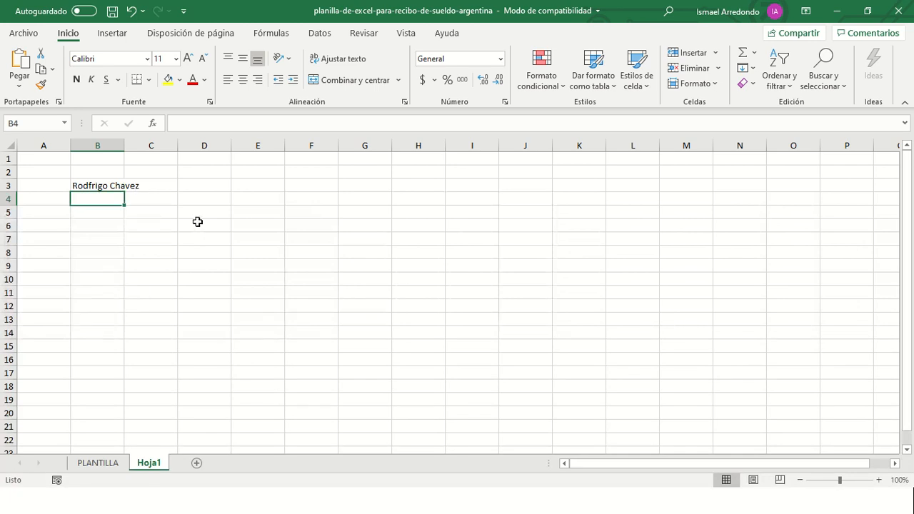
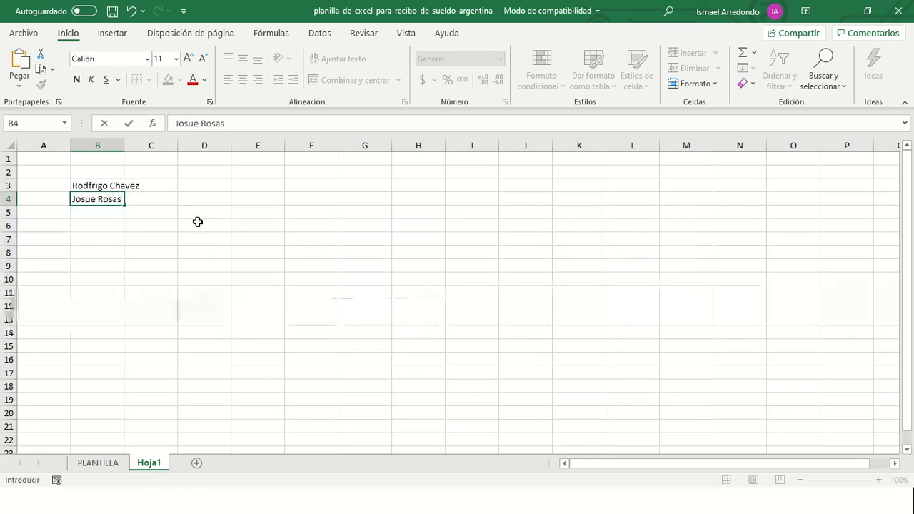
{"action": "key", "text": "Return"}
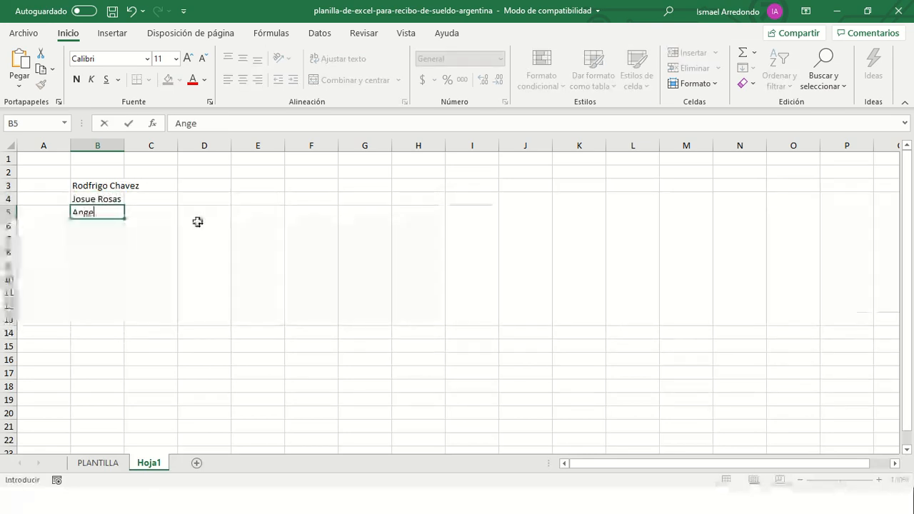
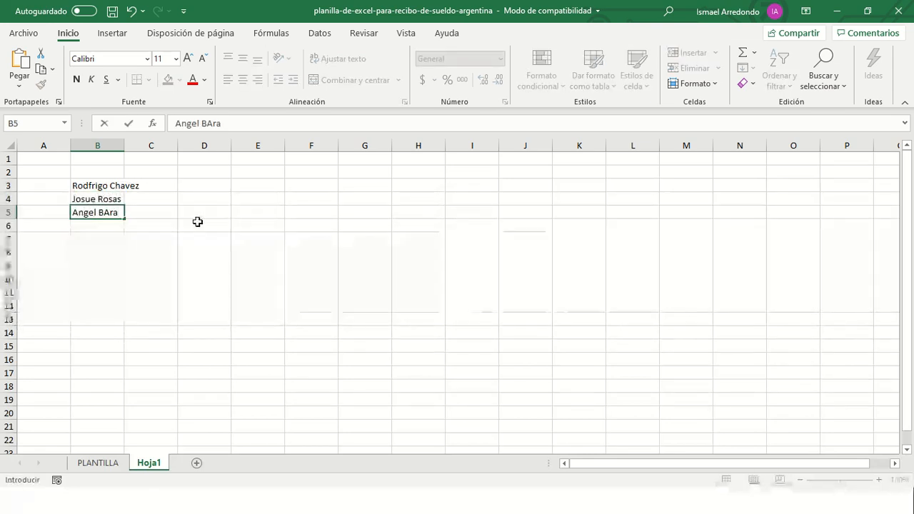
{"action": "key", "text": "Return"}
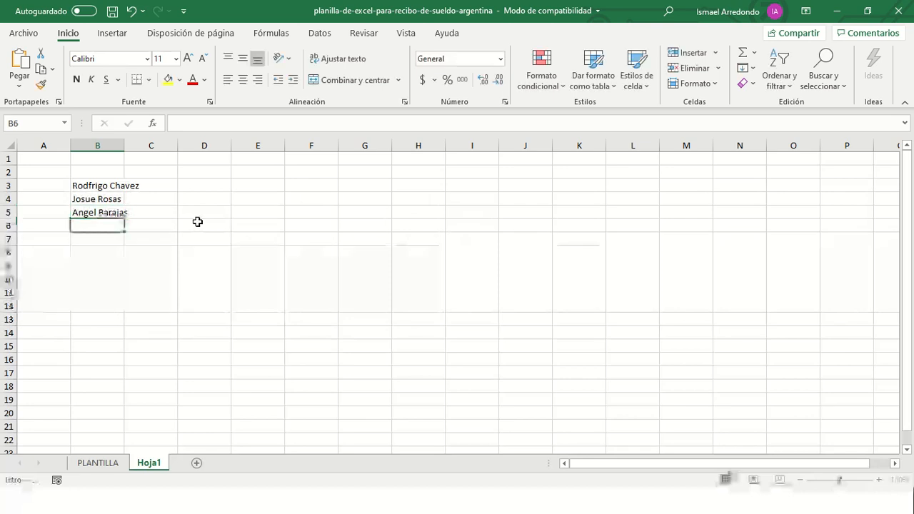
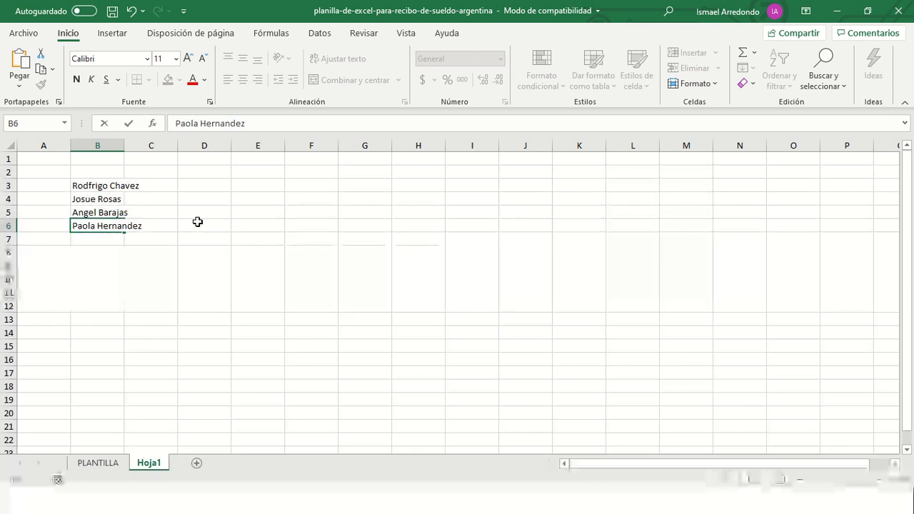
{"action": "key", "text": "Return"}
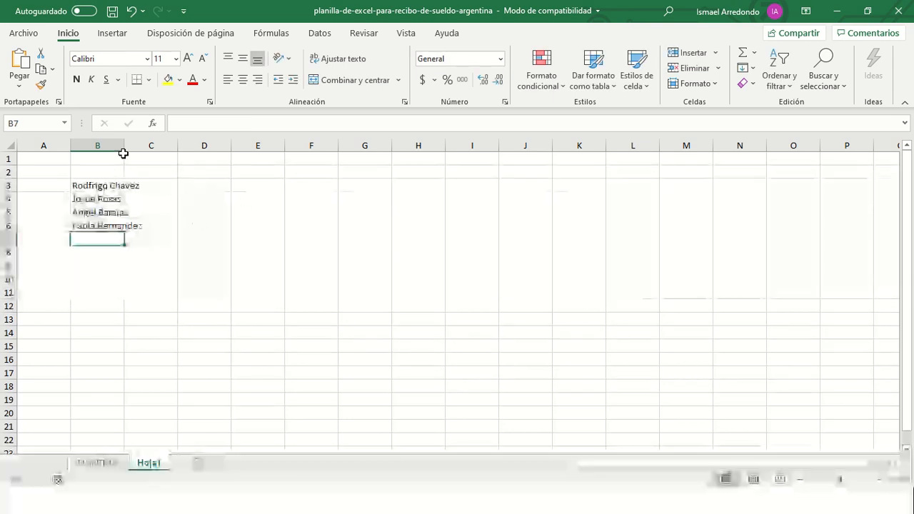
- Autofit column B and remove the extra 'f' from the first name in B3
{"action": "double_click", "coordinate": [124, 147]}
{"action": "left_click", "coordinate": [105, 188]}
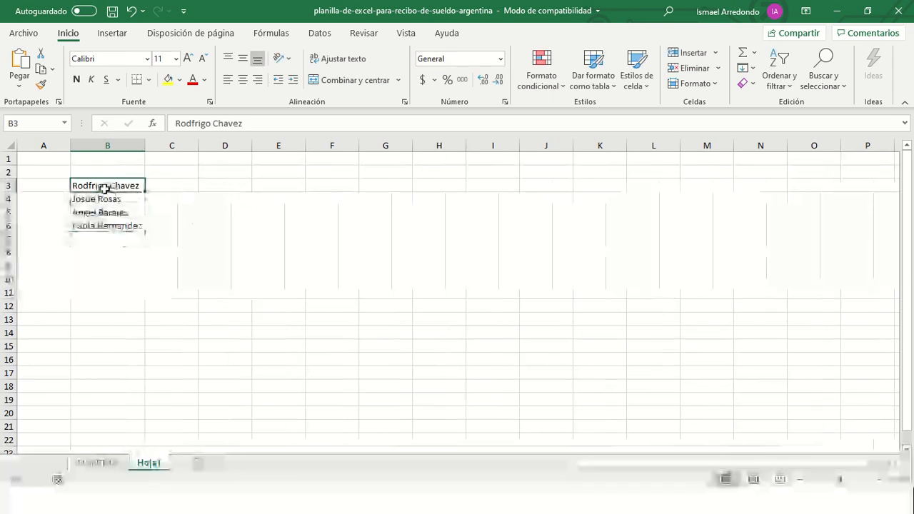
{"action": "double_click", "coordinate": [93, 187]}
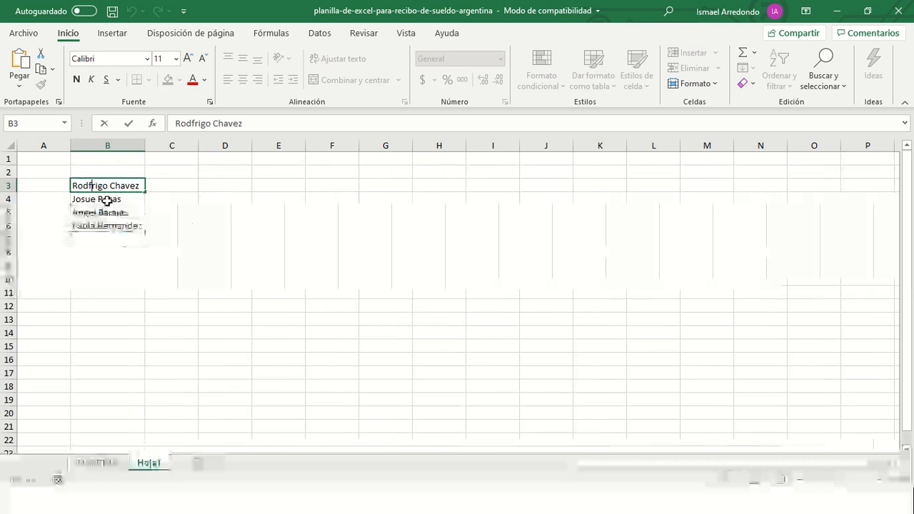
{"action": "key", "text": "BackSpace"}
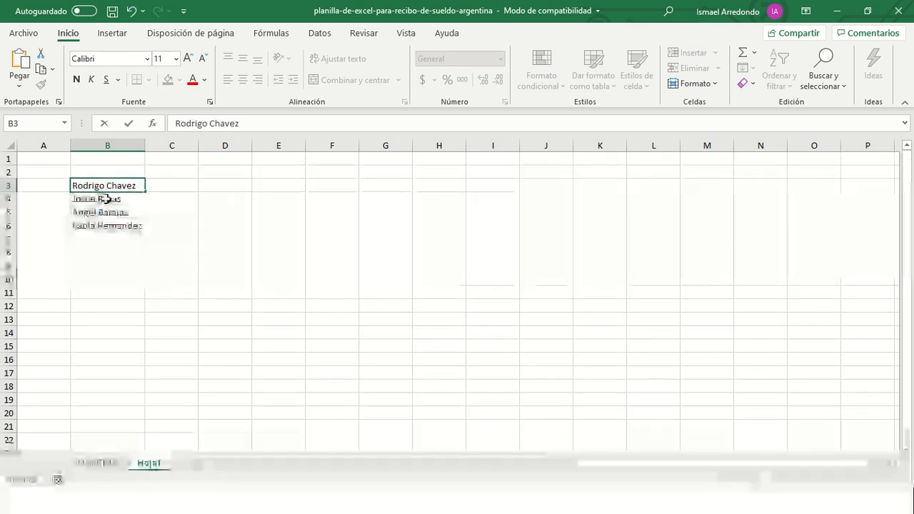
{"action": "key", "text": "Return"}
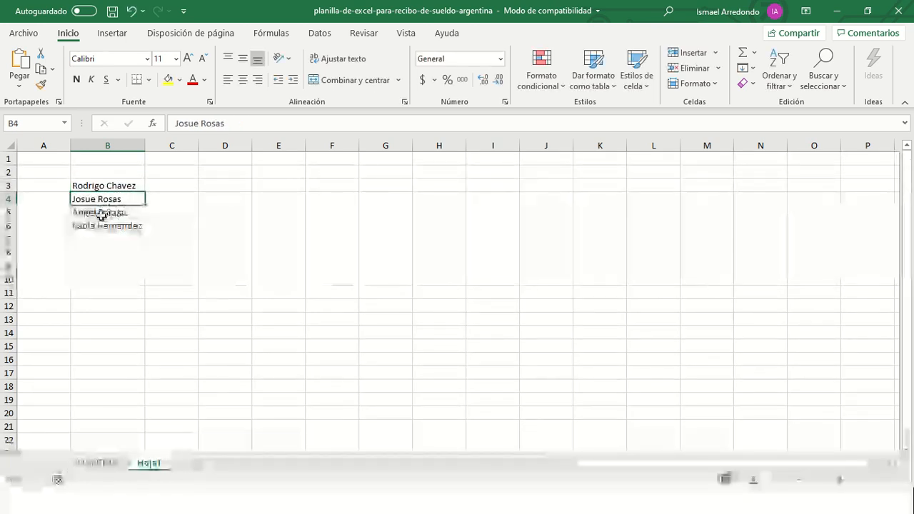
- Review the names in B5 and B6, then return to the PLANTILLA sheet
{"action": "left_click", "coordinate": [101, 213]}
{"action": "left_click", "coordinate": [76, 227]}
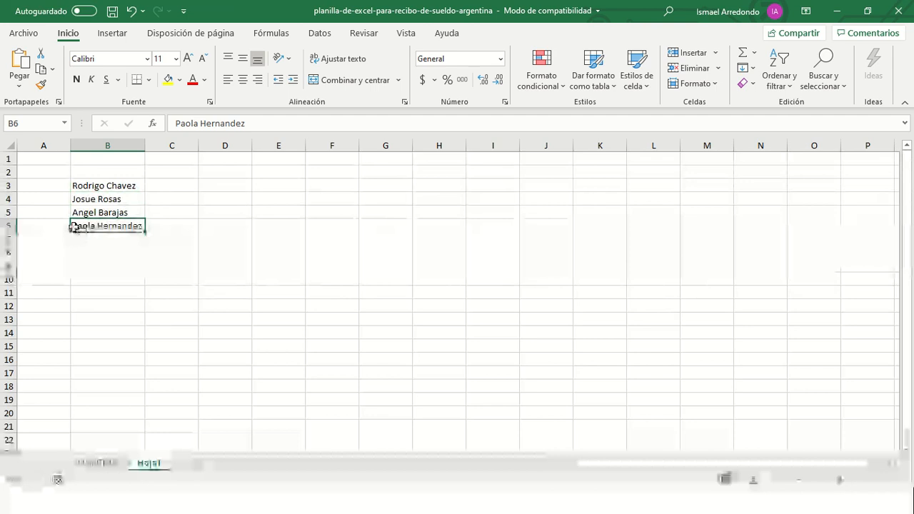
{"action": "double_click", "coordinate": [76, 226]}
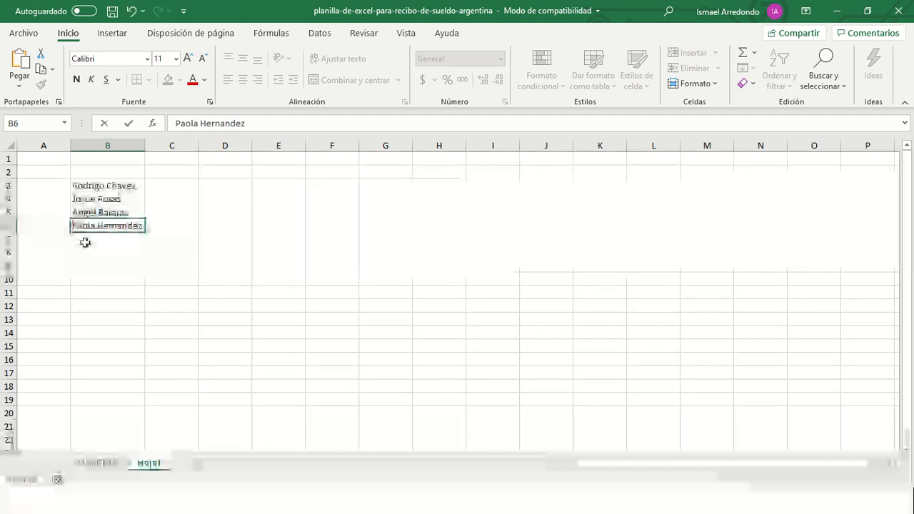
{"action": "left_click", "coordinate": [85, 243]}
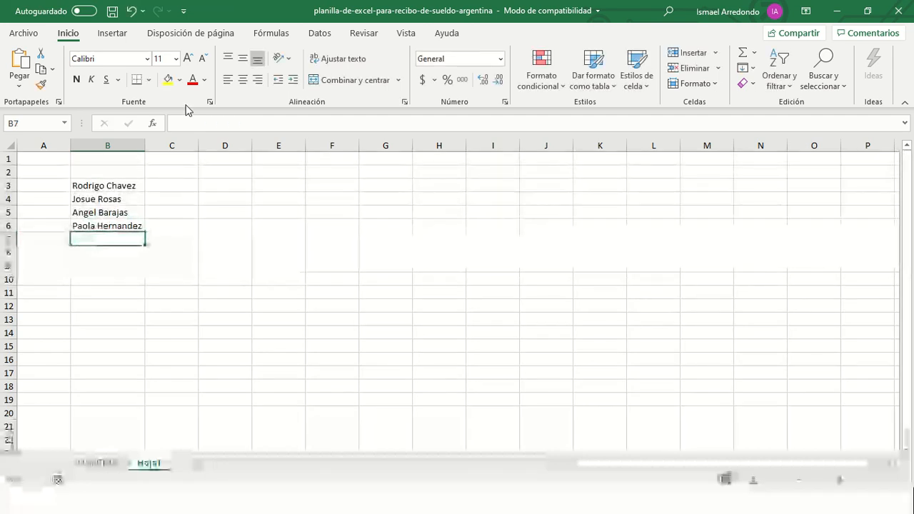
{"action": "left_click", "coordinate": [117, 187]}
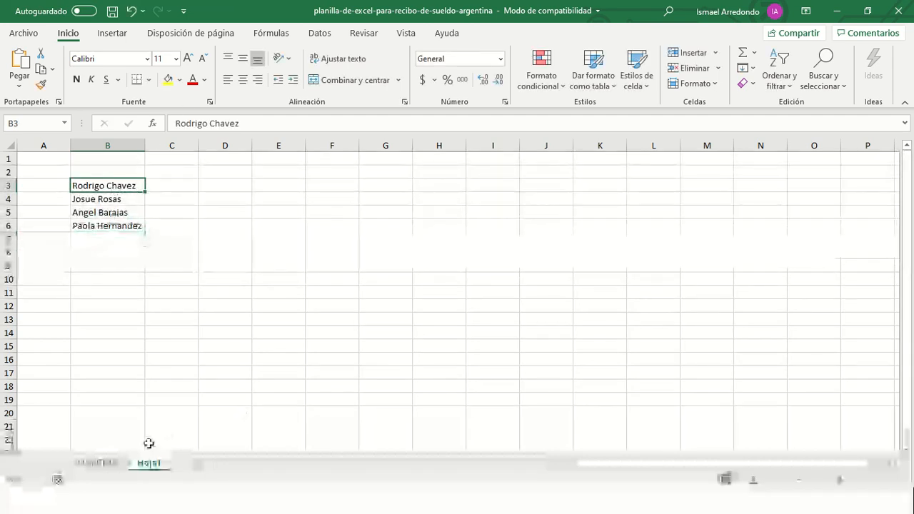
{"action": "left_click", "coordinate": [97, 464]}
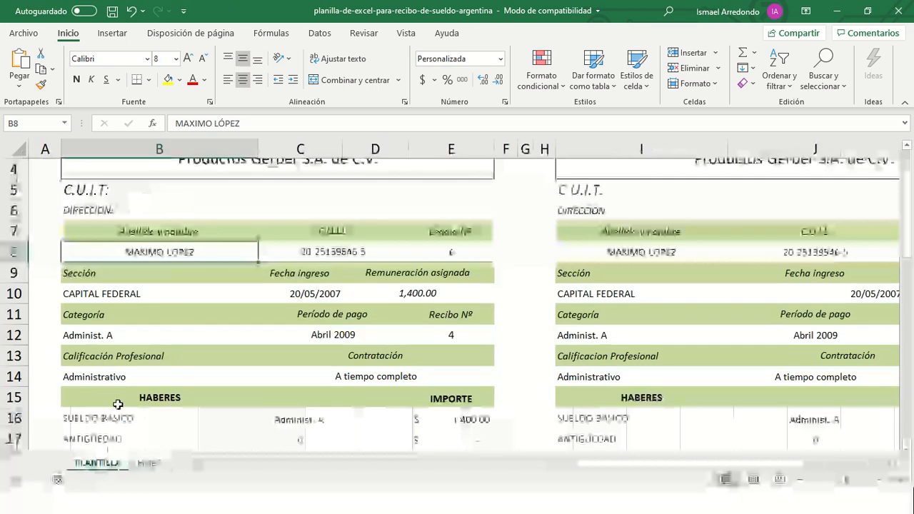
- Replace the employee name in B8 with a formula referencing Hoja1!B3
{"action": "double_click", "coordinate": [158, 252]}
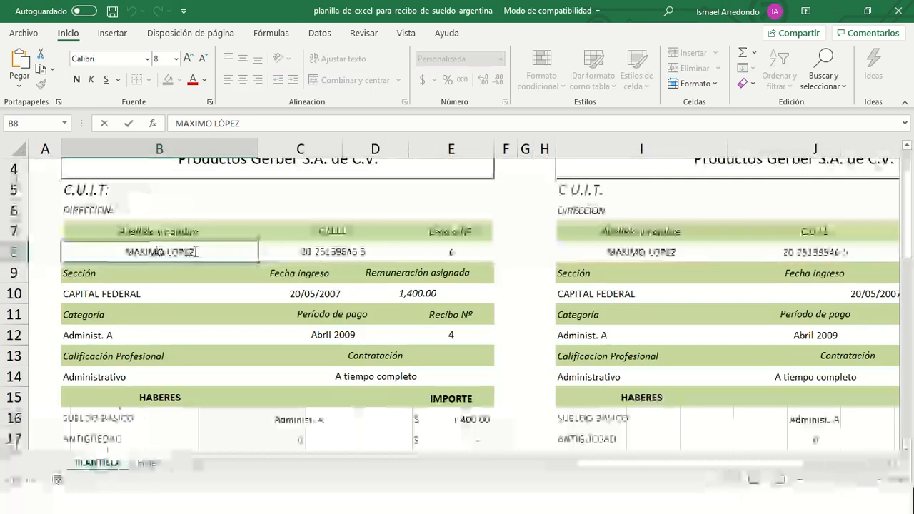
{"action": "left_click_drag", "start_coordinate": [196, 253], "coordinate": [105, 257]}
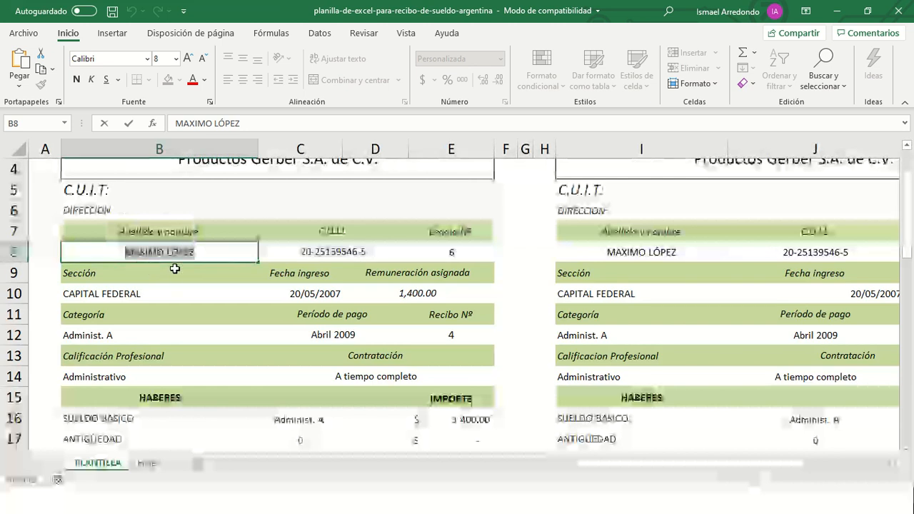
{"action": "type", "text": "="}
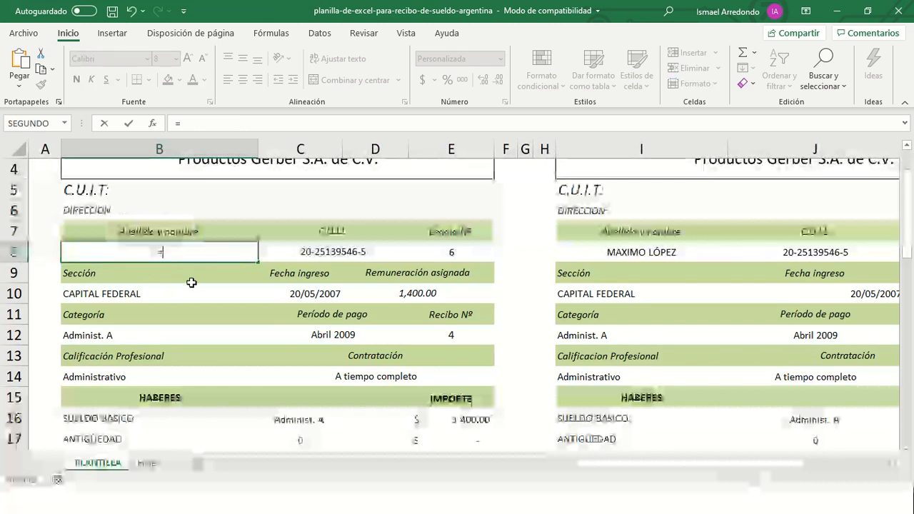
{"action": "left_click", "coordinate": [149, 463]}
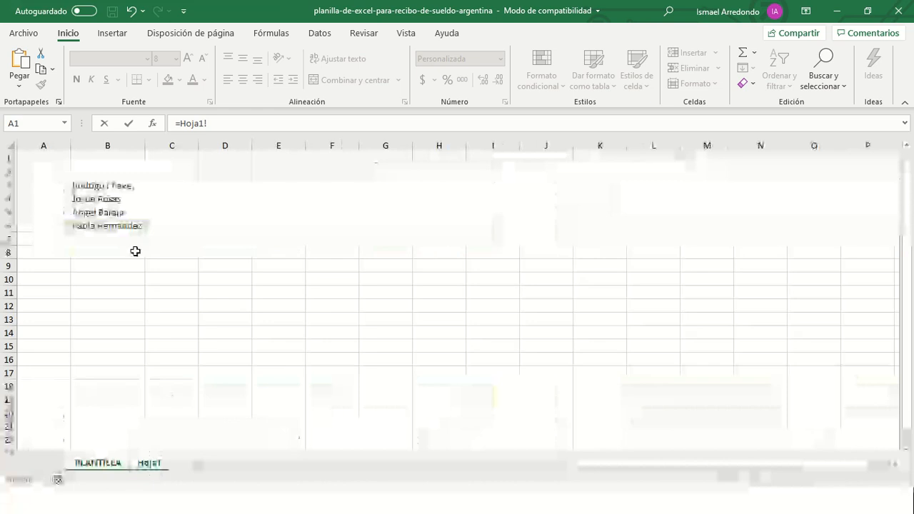
{"action": "left_click", "coordinate": [101, 189]}
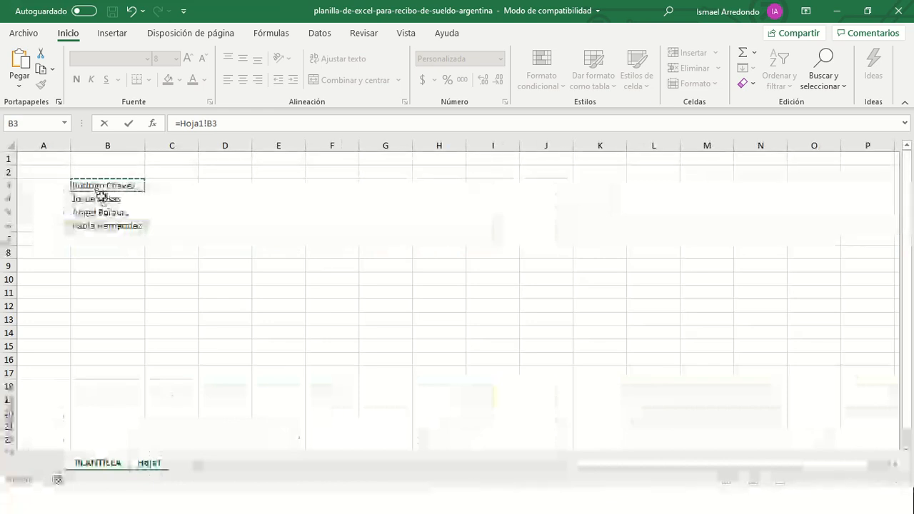
{"action": "key", "text": "Return"}
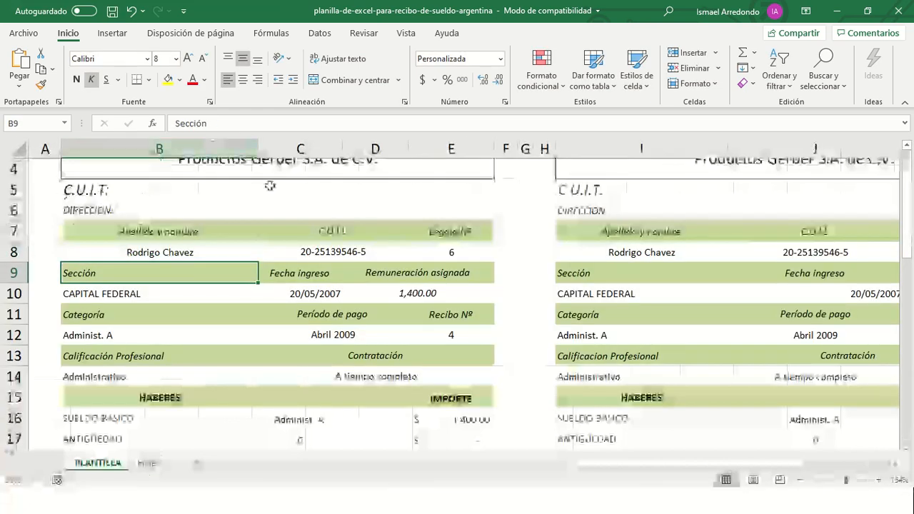
- Check the second receipt's formulas in I8 and J8, then switch to another window
{"action": "left_click", "coordinate": [641, 254]}
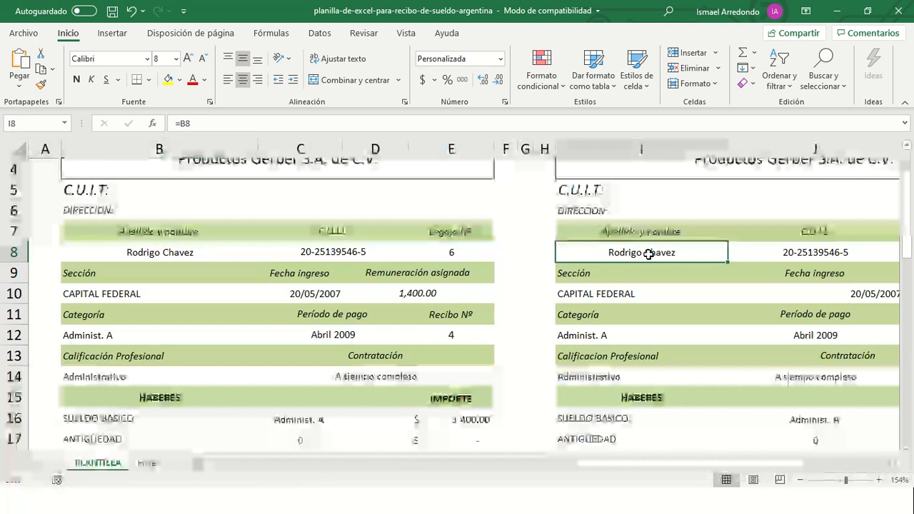
{"action": "left_click", "coordinate": [804, 253]}
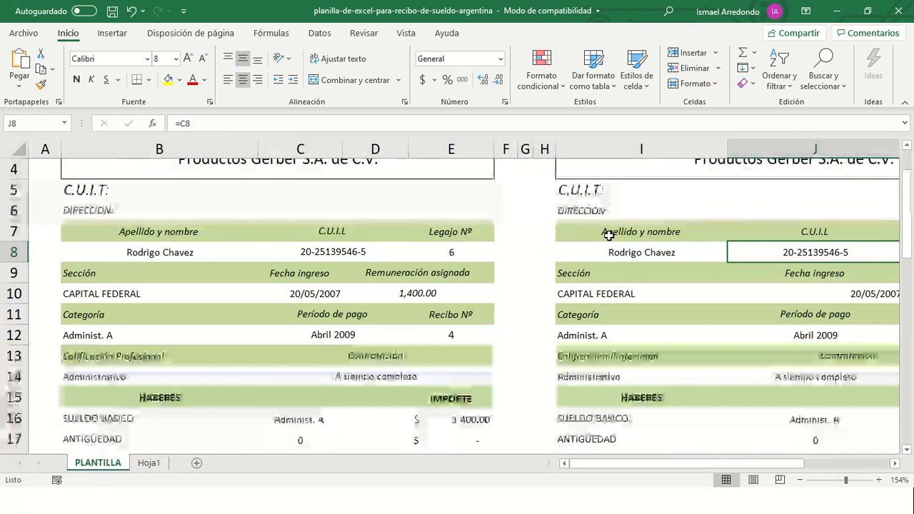
{"action": "mouse_move", "coordinate": [903, 4]}
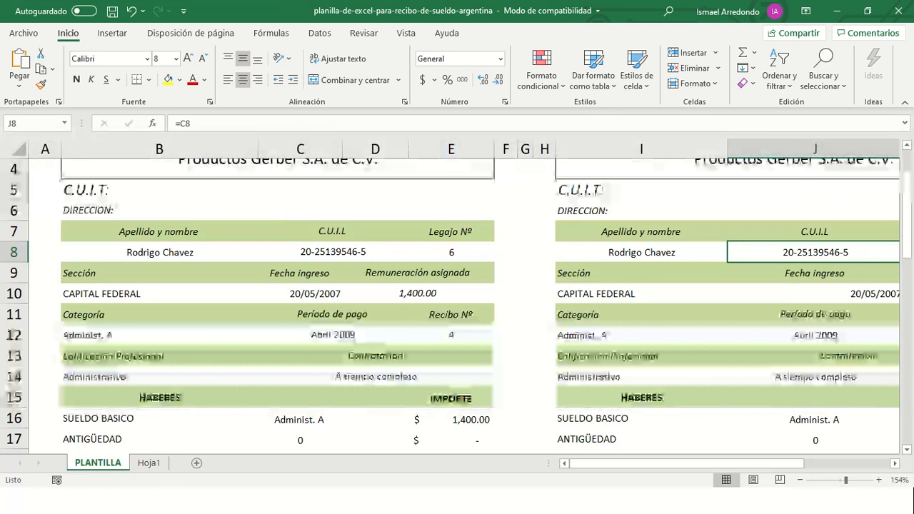
{"action": "key", "text": "alt+Tab"}
{"action": "key", "text": "alt+Tab"}
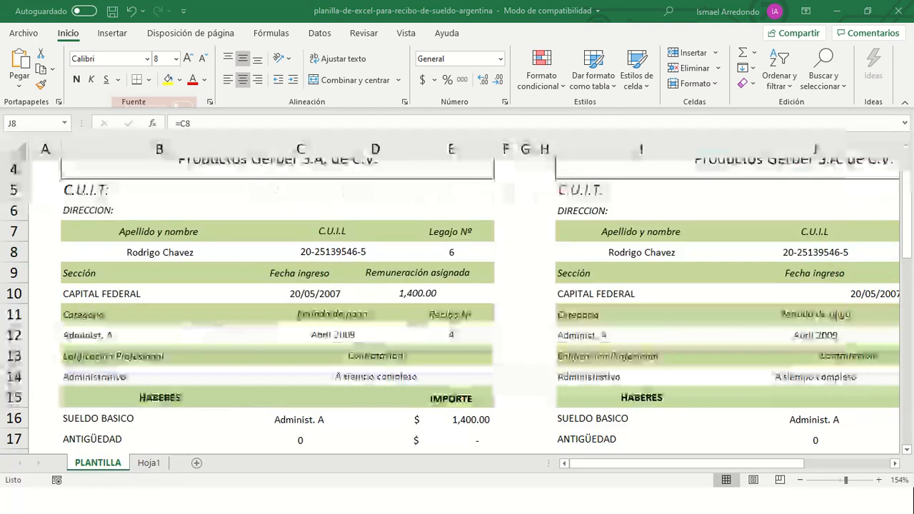
{"action": "key", "text": "alt+Tab"}
- Close the YouTube tab in Chrome, leaving the Gmail message, and return to Excel
{"action": "key", "text": "alt+Tab"}
{"action": "key", "text": "alt+Tab"}
{"action": "key", "text": "alt+Tab"}
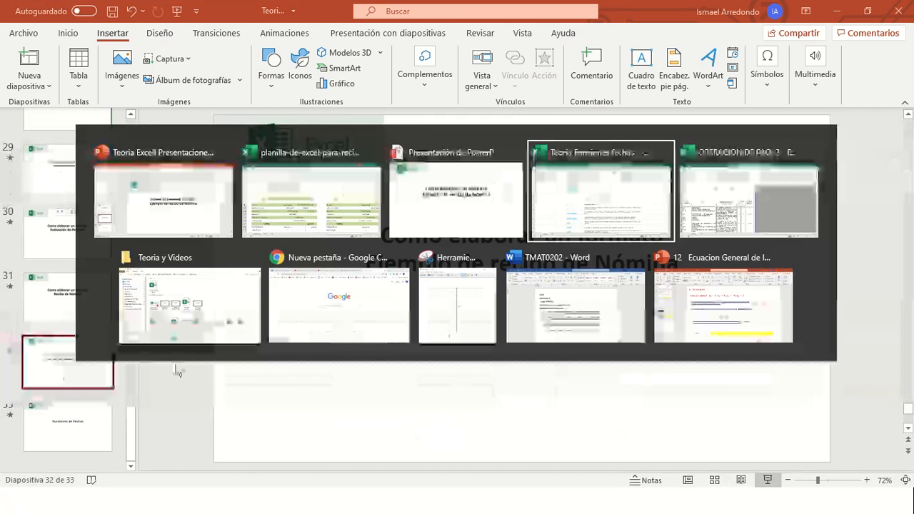
{"action": "key", "text": "alt+Tab"}
{"action": "key", "text": "alt+Tab"}
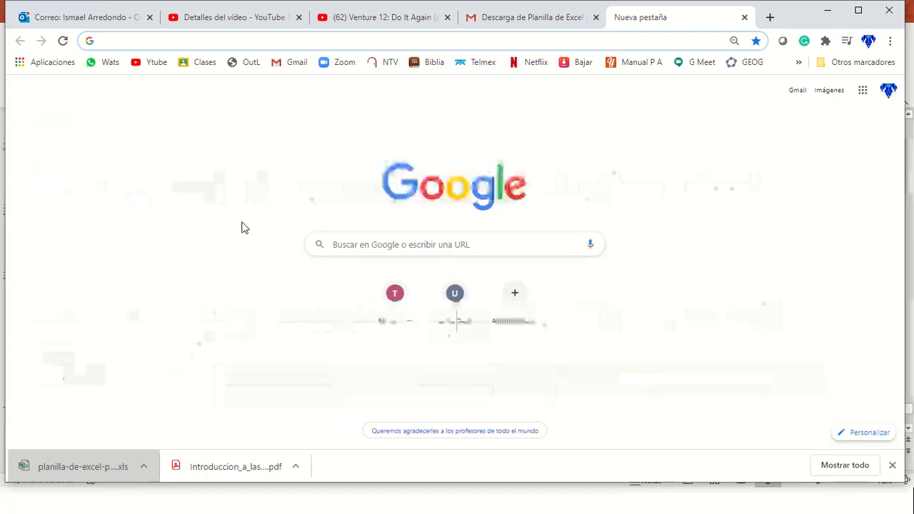
{"action": "left_click", "coordinate": [366, 19]}
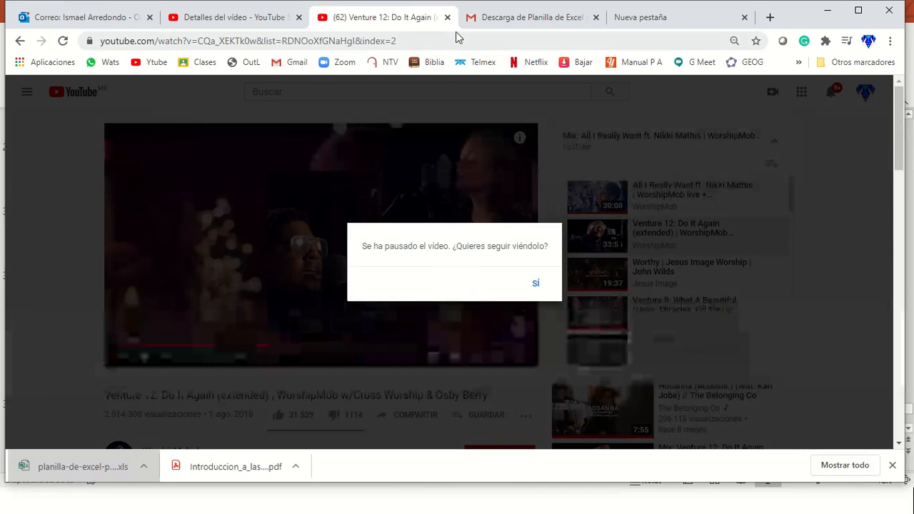
{"action": "left_click", "coordinate": [448, 17]}
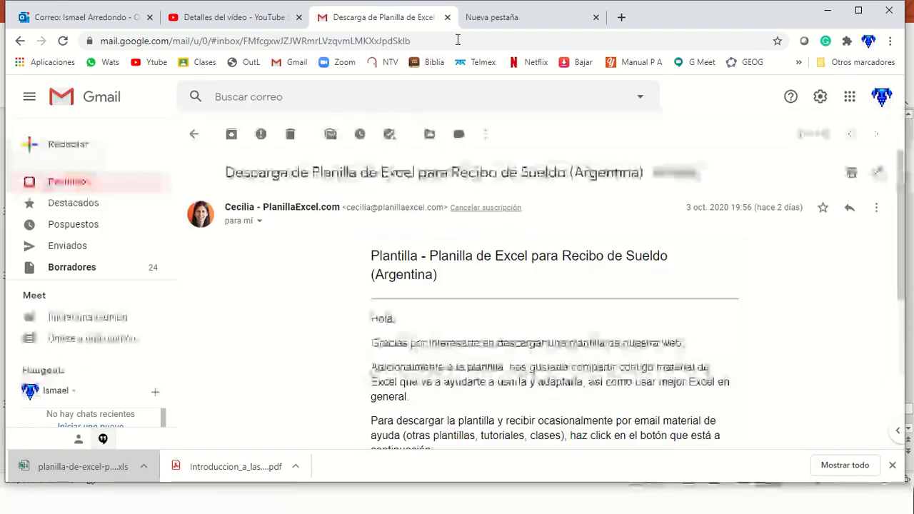
{"action": "key", "text": "alt+Tab"}
{"action": "key", "text": "alt+Tab"}
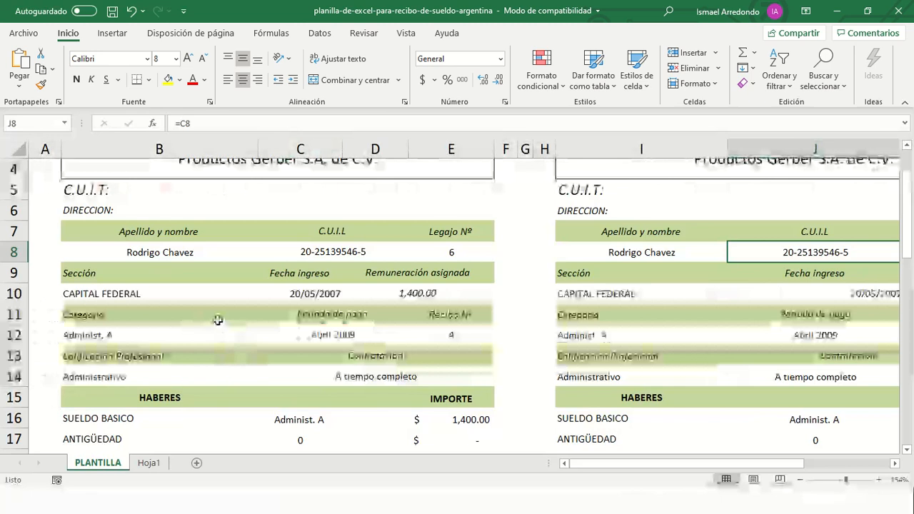
- Label B9 'Ciudad Y estado' and replace D9's 'Remuneración asignada' with 'Salario Diario'
{"action": "scroll", "coordinate": [159, 326], "scroll_direction": "down", "scroll_amount": 1}
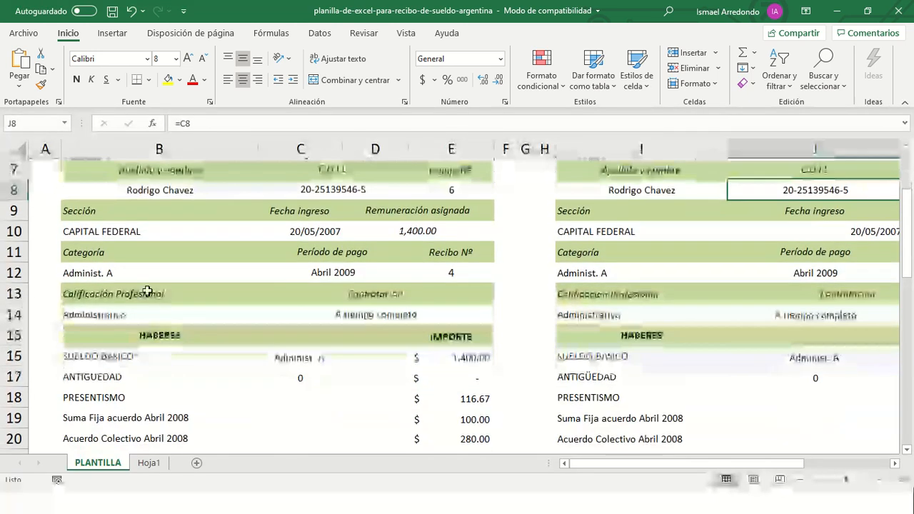
{"action": "left_click", "coordinate": [91, 208]}
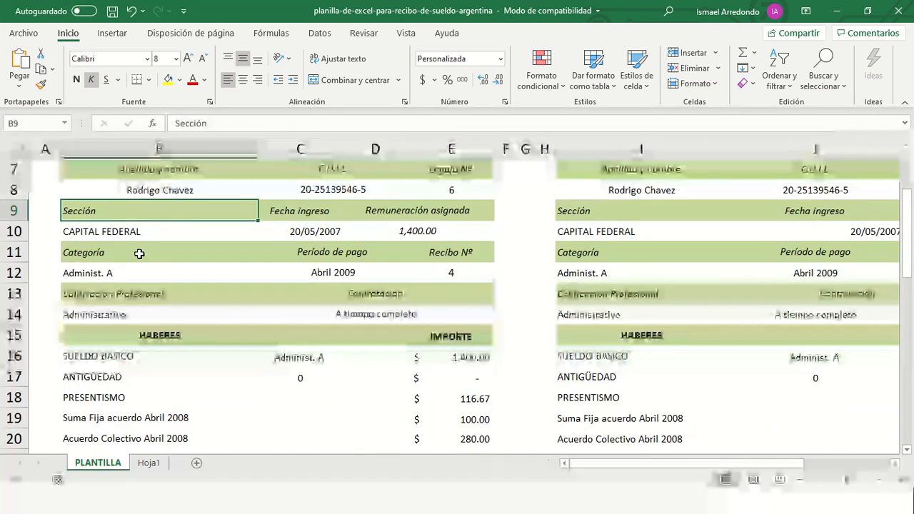
{"action": "type", "text": "Ciudad Y e"}
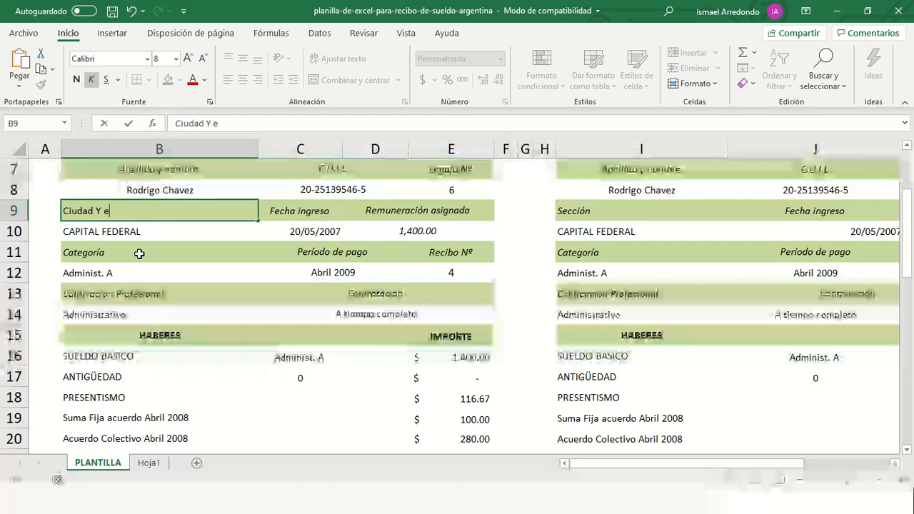
{"action": "type", "text": "stado"}
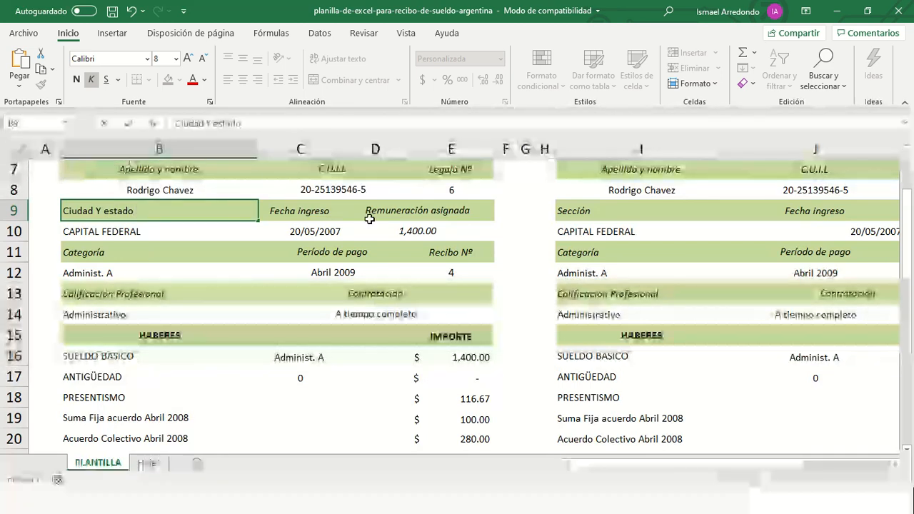
{"action": "left_click", "coordinate": [404, 210]}
{"action": "double_click", "coordinate": [402, 211]}
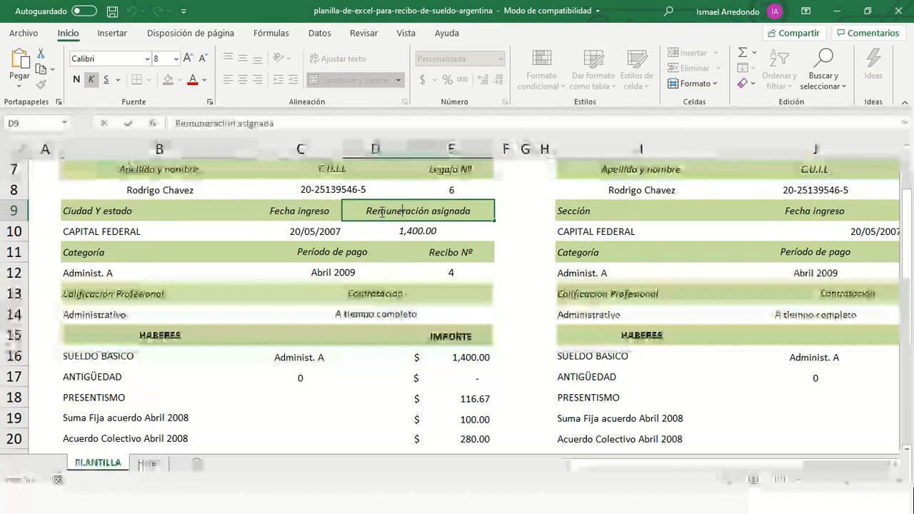
{"action": "left_click_drag", "start_coordinate": [368, 212], "coordinate": [492, 212]}
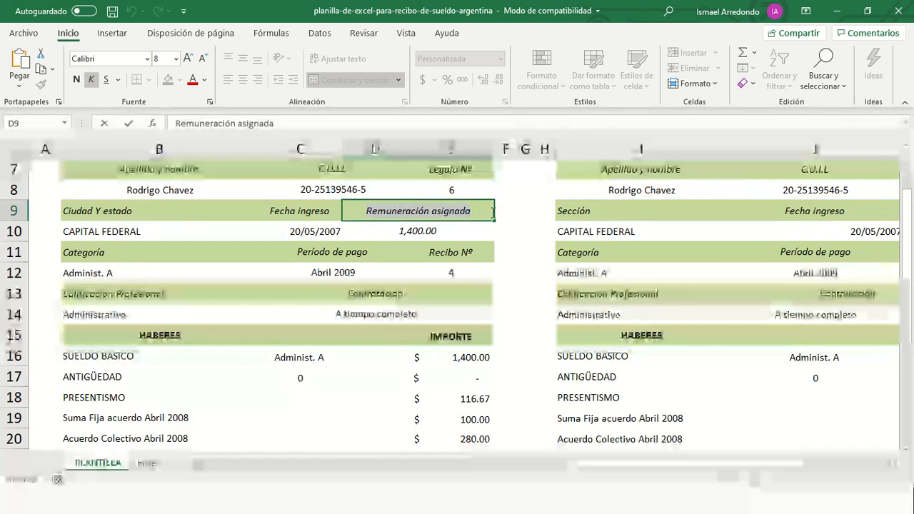
{"action": "type", "text": "Sala"}
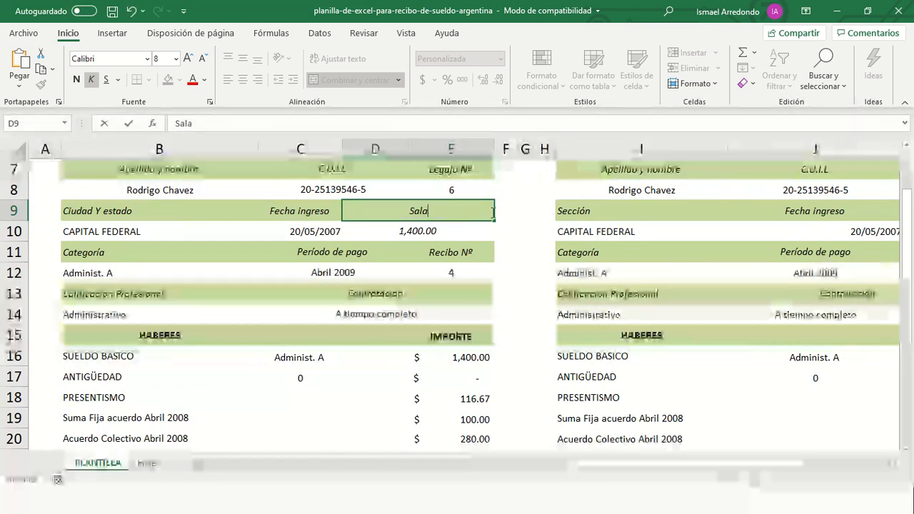
{"action": "type", "text": "rio Diario"}
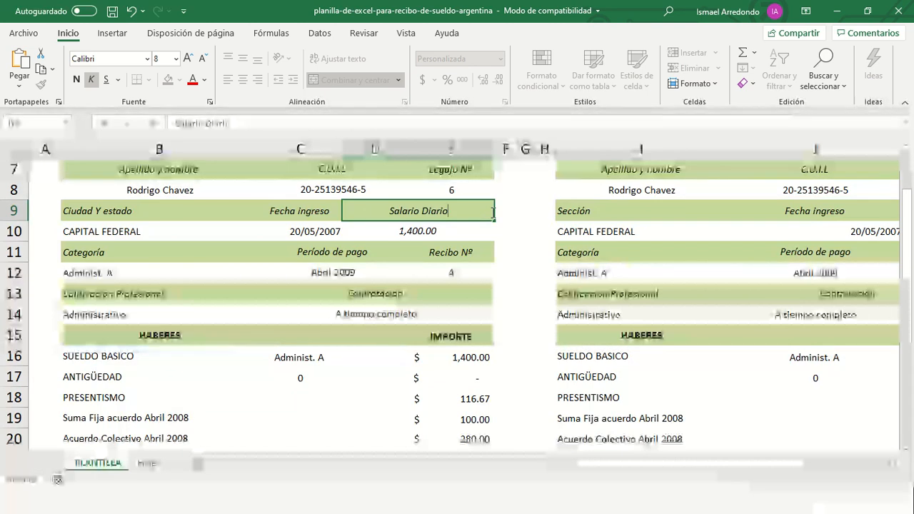
{"action": "key", "text": "Return"}
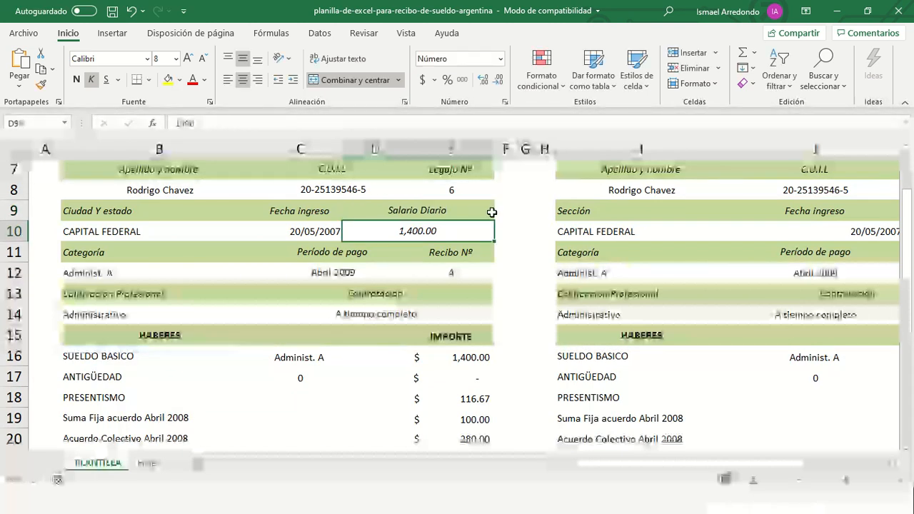
- Overwrite CAPITAL FEDERAL in B10 with 'Queretaro Queretaro', capitalising the first Q
{"action": "left_click", "coordinate": [117, 234]}
{"action": "double_click", "coordinate": [117, 234]}
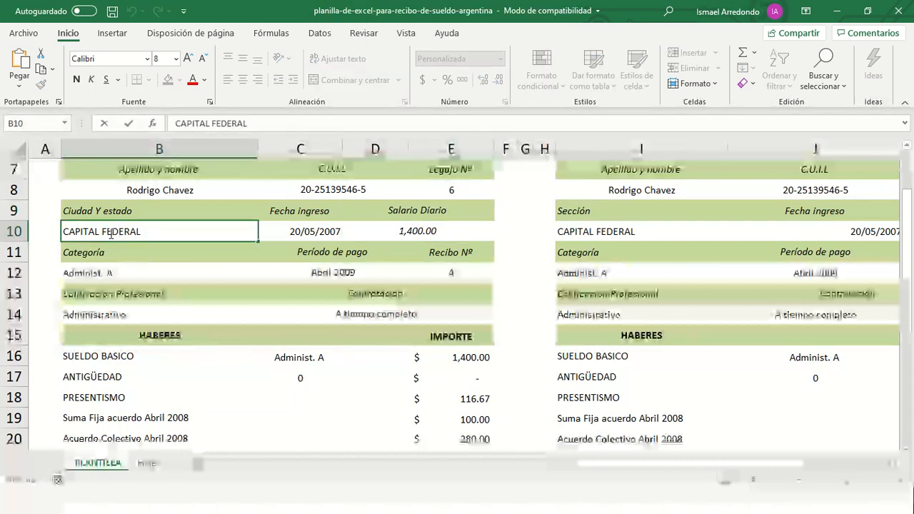
{"action": "left_click_drag", "start_coordinate": [140, 233], "coordinate": [66, 227]}
{"action": "type", "text": "qu"}
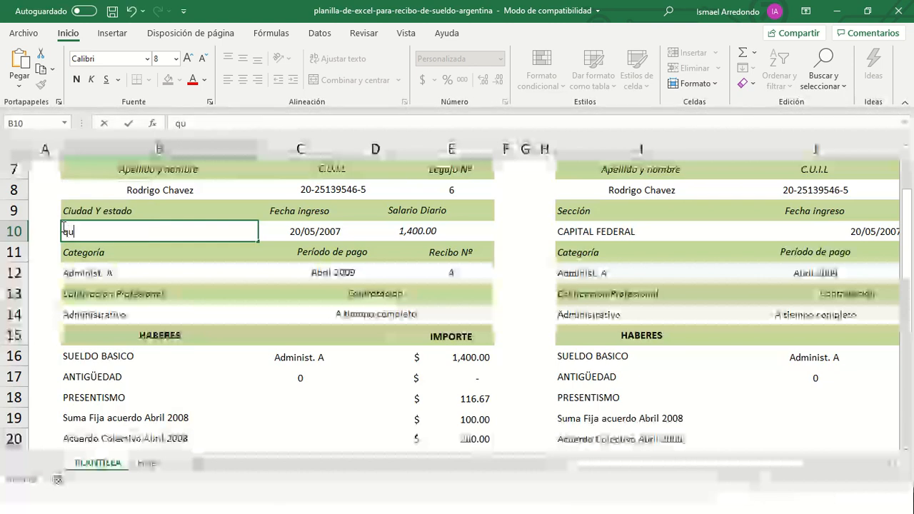
{"action": "type", "text": "erearo Q"}
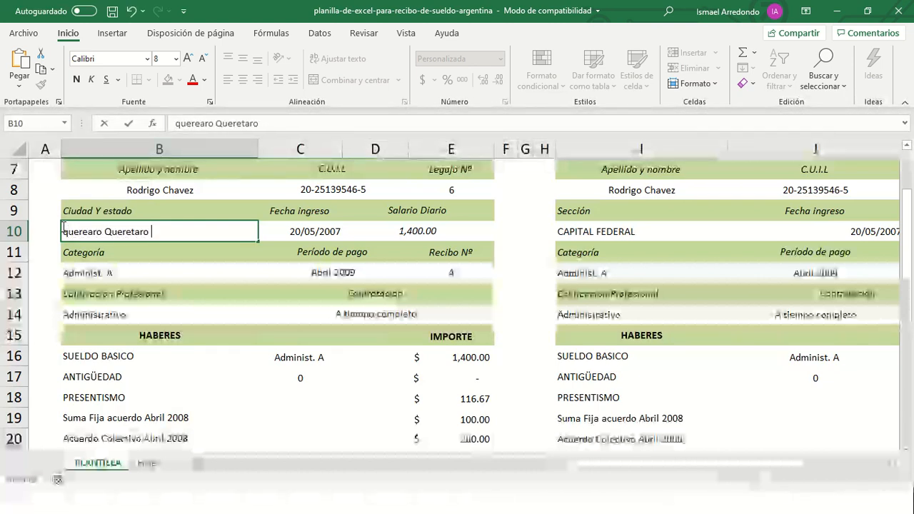
{"action": "type", "text": "ueretaro"}
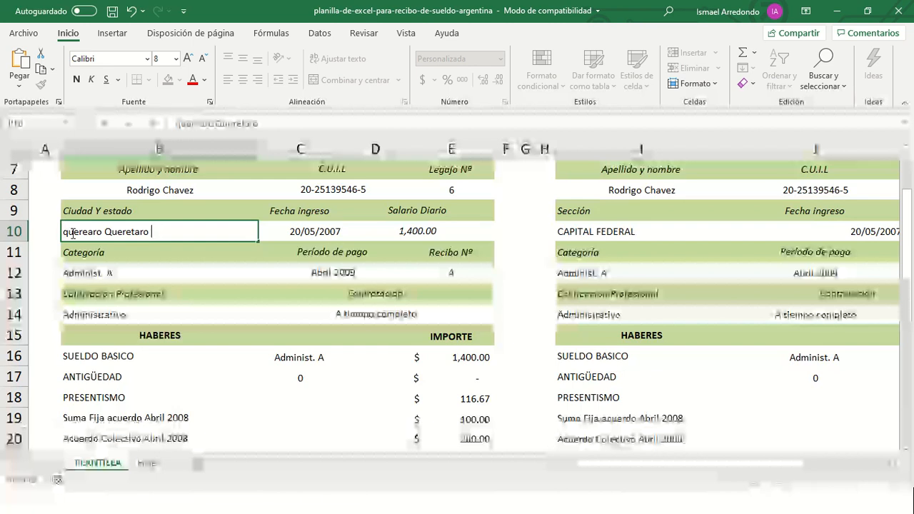
{"action": "left_click", "coordinate": [70, 231]}
{"action": "key", "text": "BackSpace"}
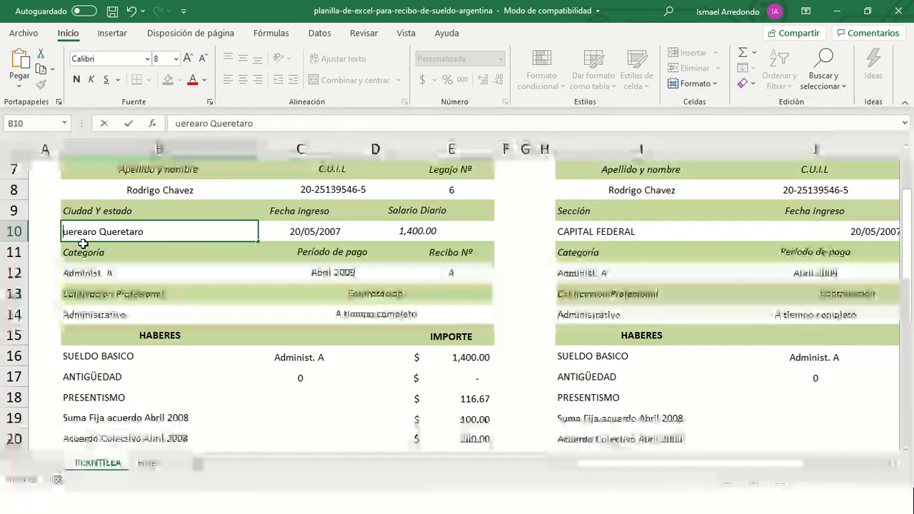
{"action": "type", "text": "Quere"}
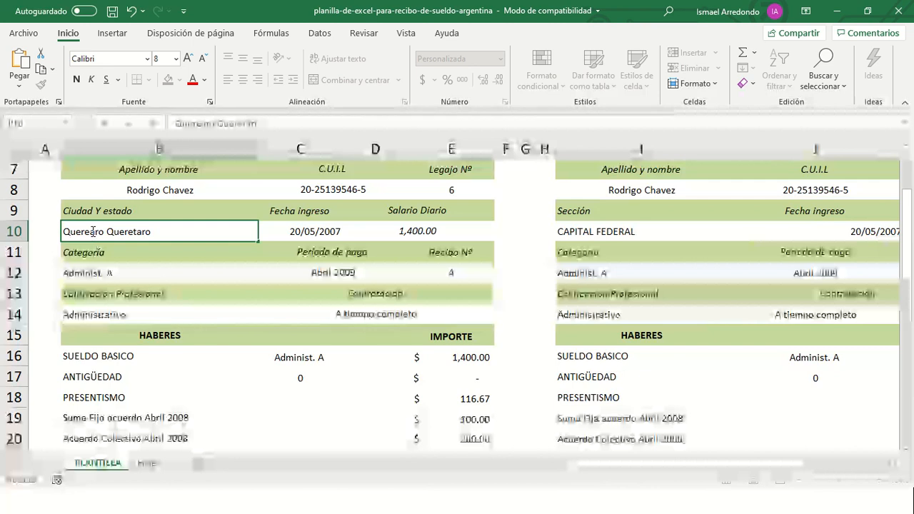
{"action": "type", "text": "t"}
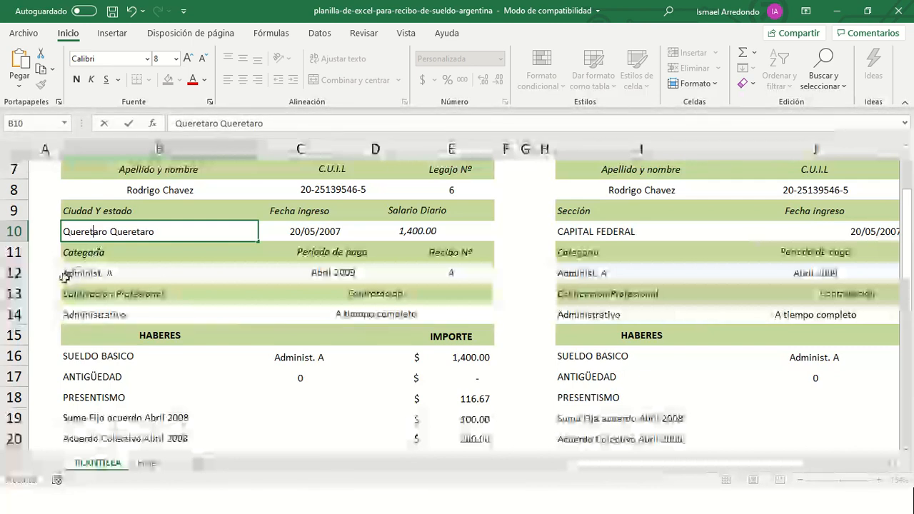
{"action": "left_click", "coordinate": [120, 260]}
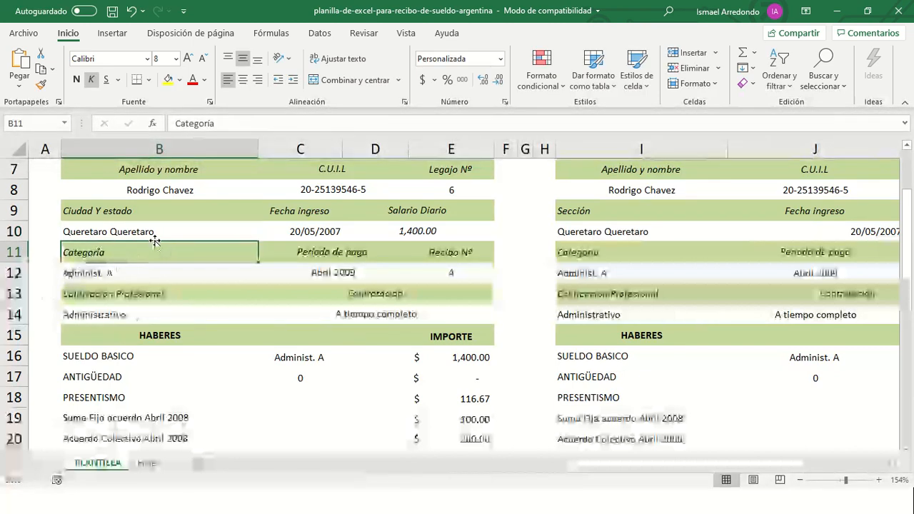
- Insert a comma between the two words in B10, then check E12 and the Abril 2009 cell
{"action": "left_click", "coordinate": [140, 234]}
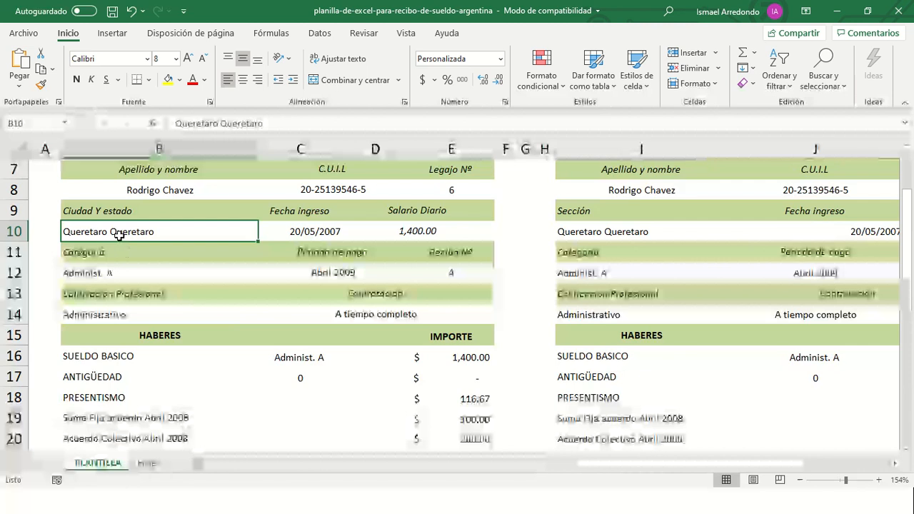
{"action": "double_click", "coordinate": [109, 232]}
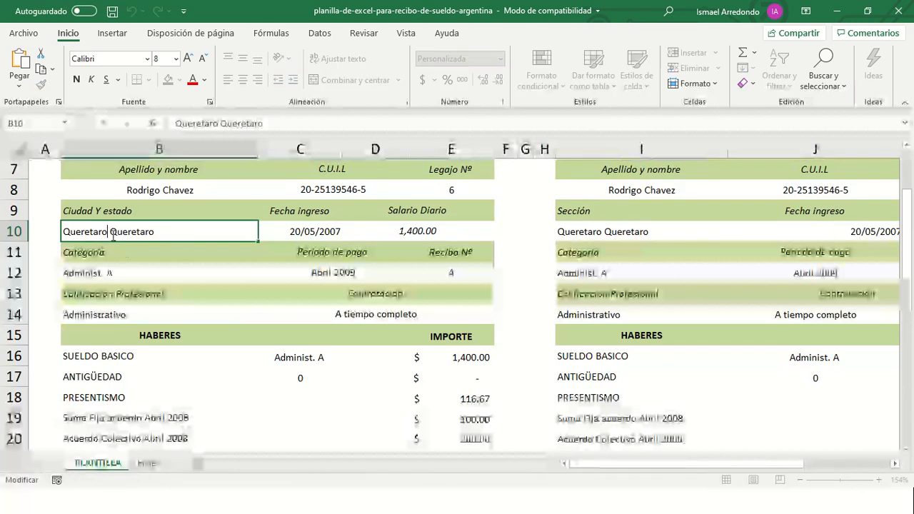
{"action": "type", "text": ","}
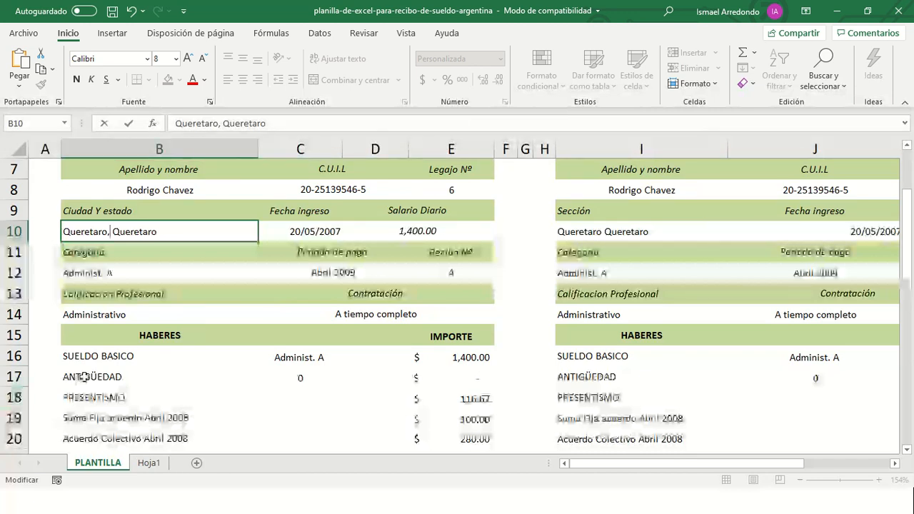
{"action": "left_click", "coordinate": [117, 275]}
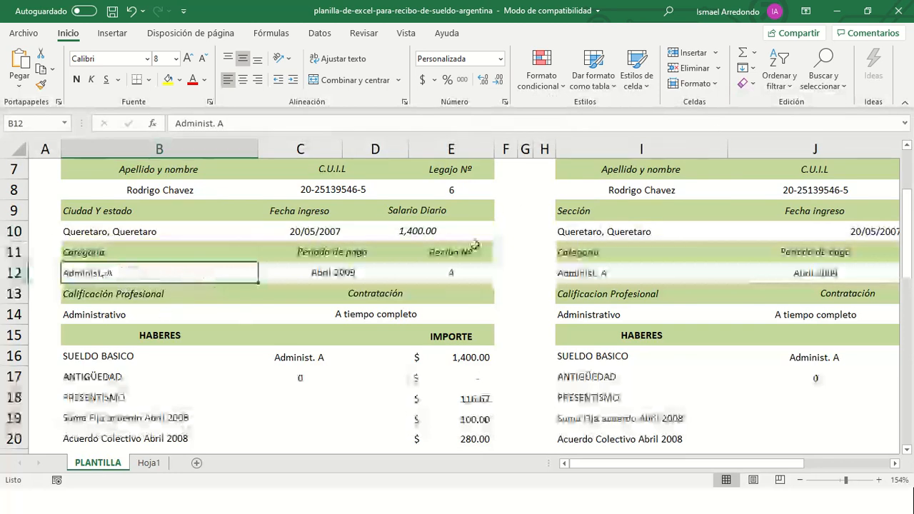
{"action": "left_click", "coordinate": [453, 273]}
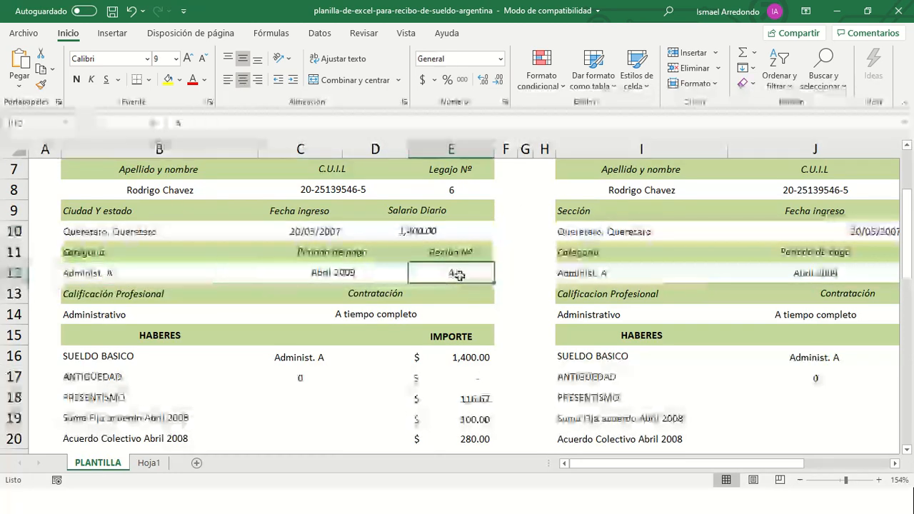
{"action": "left_click", "coordinate": [357, 279]}
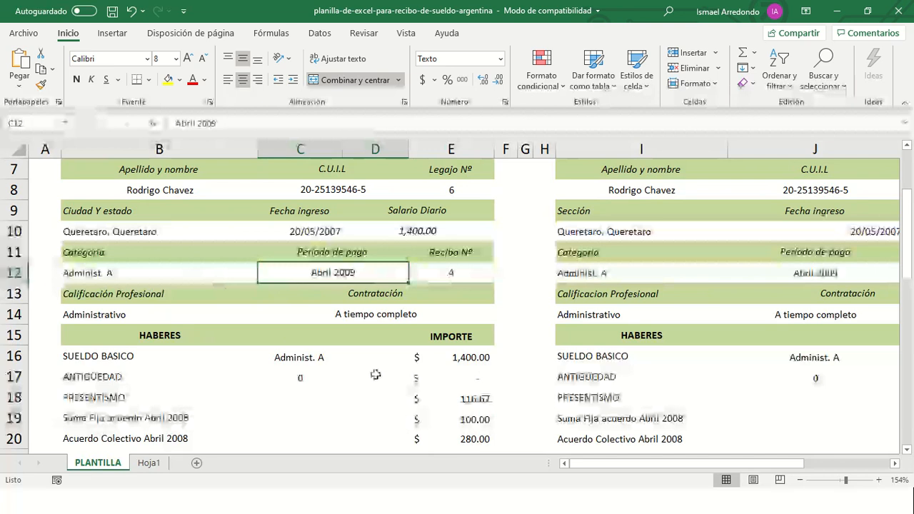
{"action": "scroll", "coordinate": [271, 269], "scroll_direction": "down", "scroll_amount": 1}
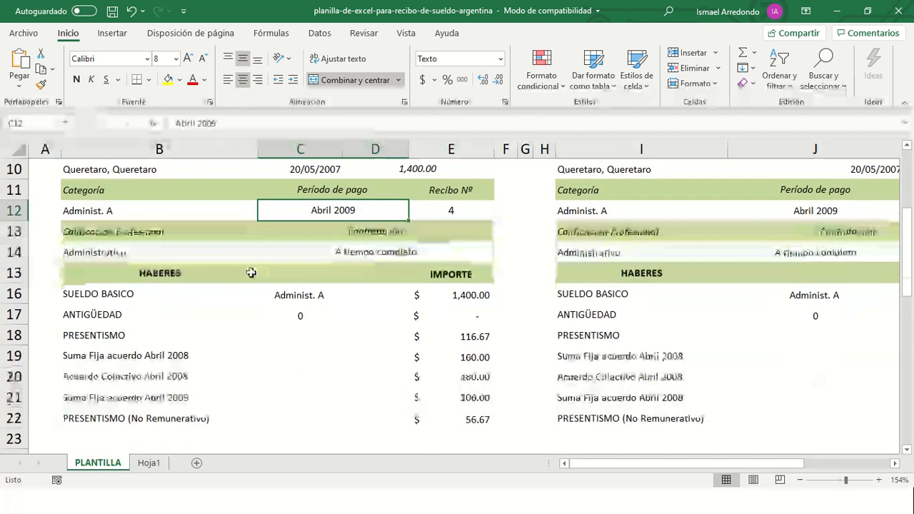
{"action": "left_click", "coordinate": [118, 259]}
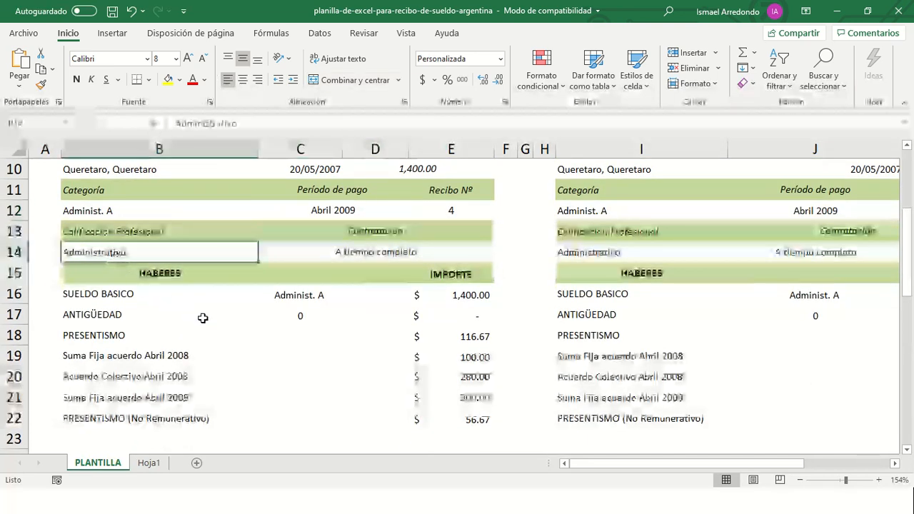
{"action": "left_click", "coordinate": [368, 253]}
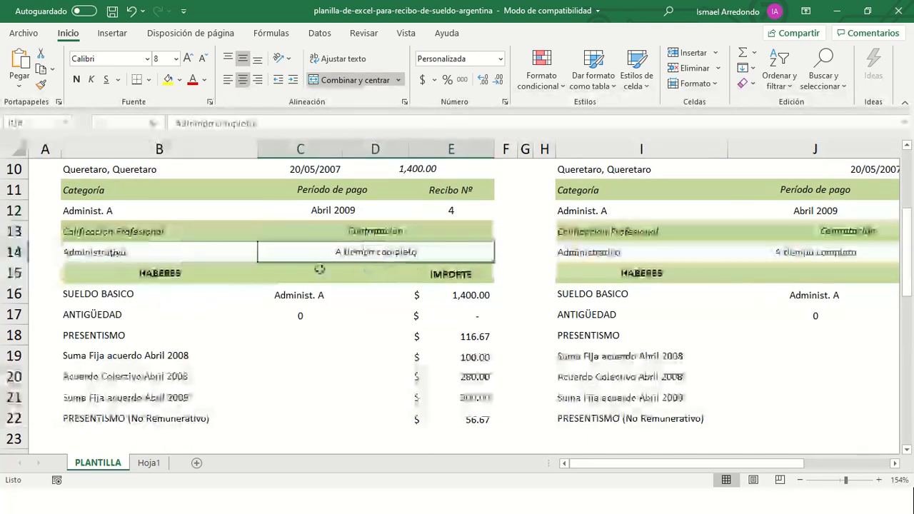
{"action": "scroll", "coordinate": [152, 331], "scroll_direction": "down", "scroll_amount": 1}
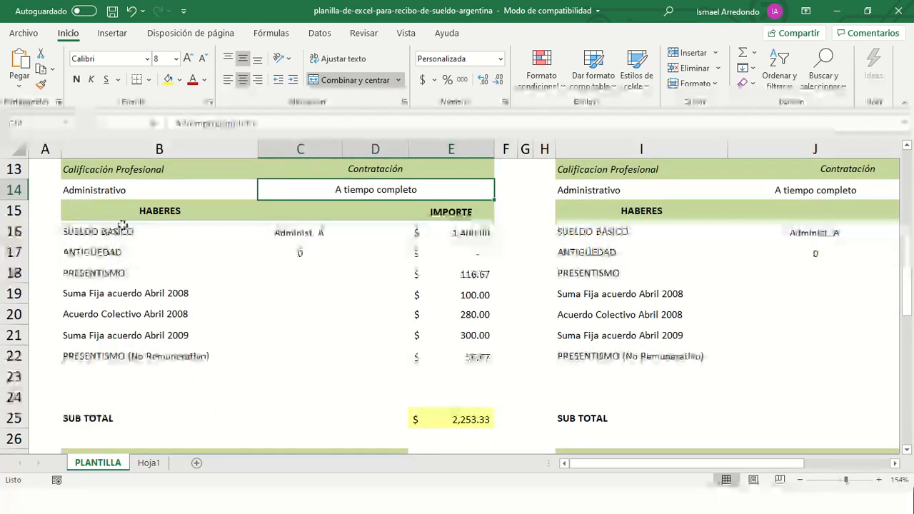
{"action": "left_click", "coordinate": [122, 227]}
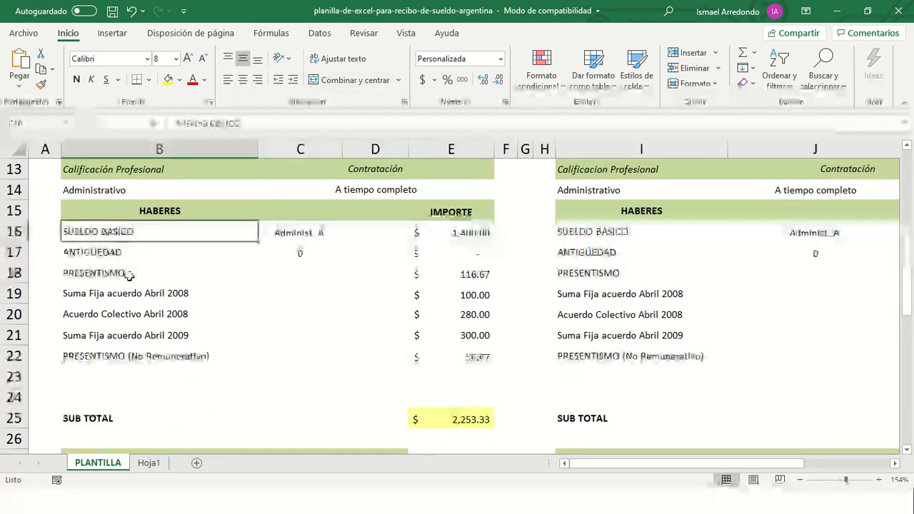
{"action": "left_click", "coordinate": [465, 235]}
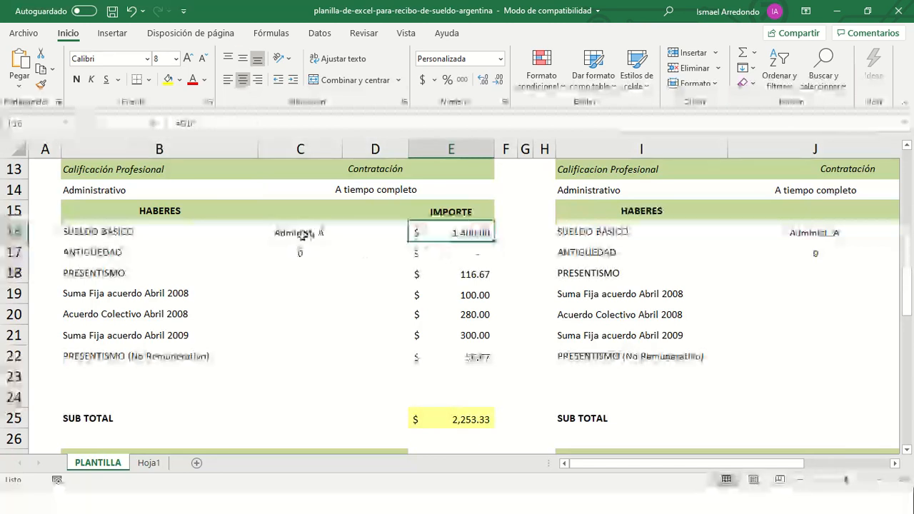
{"action": "scroll", "coordinate": [397, 209], "scroll_direction": "up", "scroll_amount": 3}
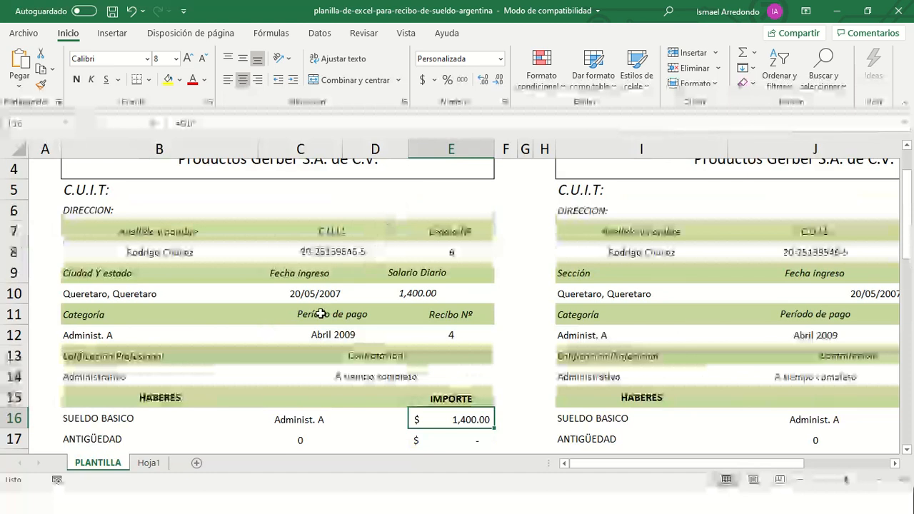
{"action": "left_click", "coordinate": [412, 294]}
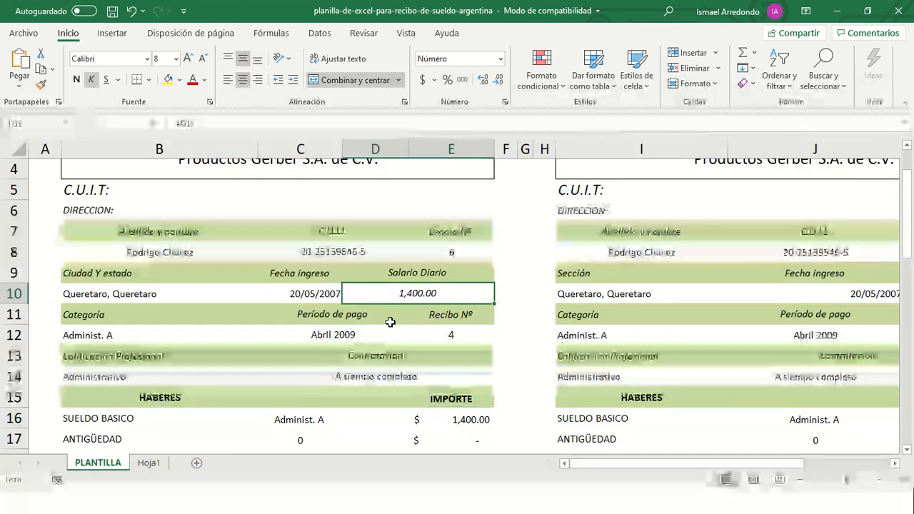
{"action": "scroll", "coordinate": [407, 394], "scroll_direction": "down", "scroll_amount": 2}
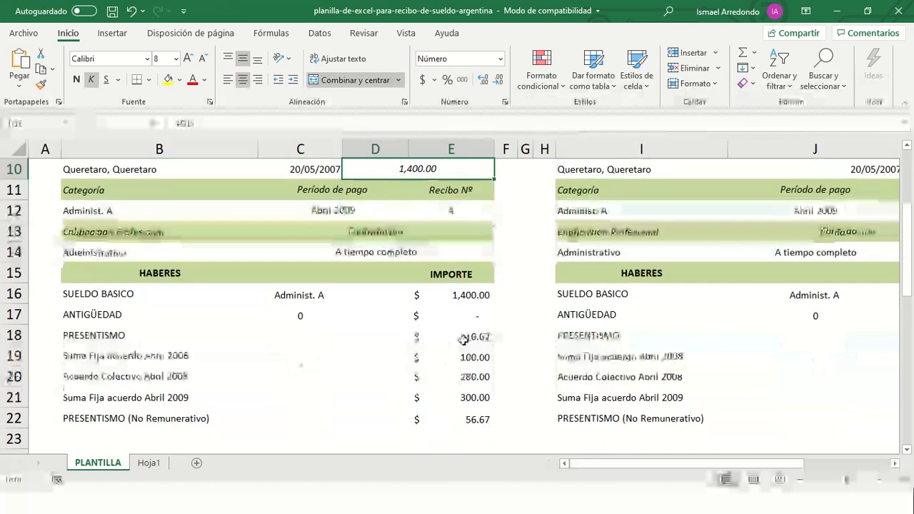
{"action": "left_click", "coordinate": [458, 315]}
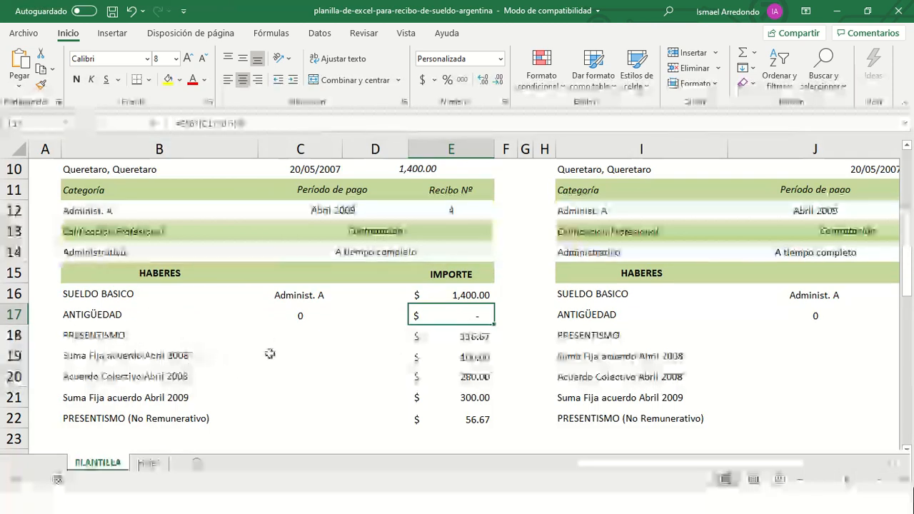
- Enter 1 as the ANTIGÜEDAD years in C17, then inspect the PRESENTISMO row
{"action": "left_click", "coordinate": [305, 317]}
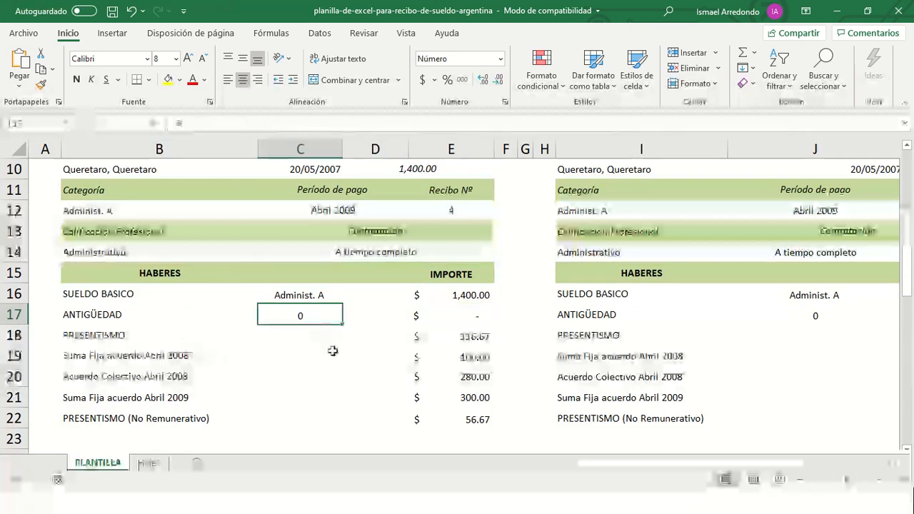
{"action": "type", "text": "1"}
{"action": "key", "text": "Tab"}
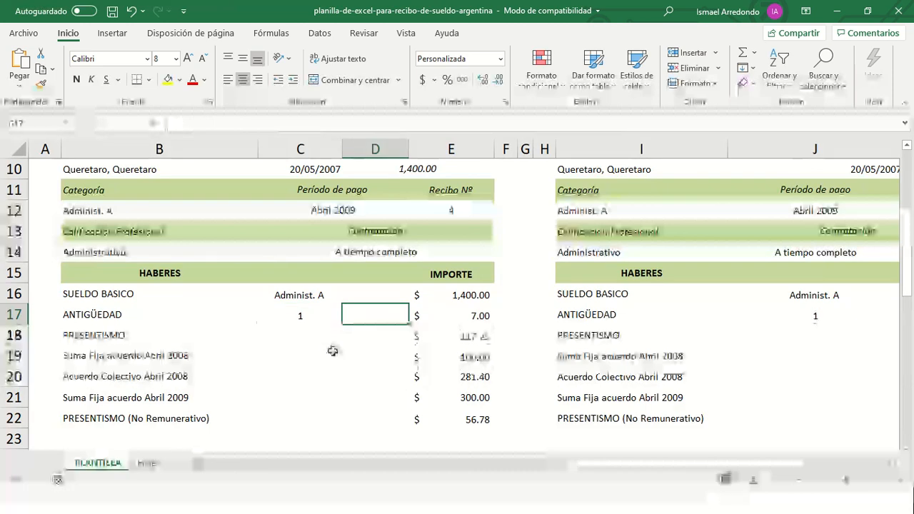
{"action": "left_click", "coordinate": [460, 339]}
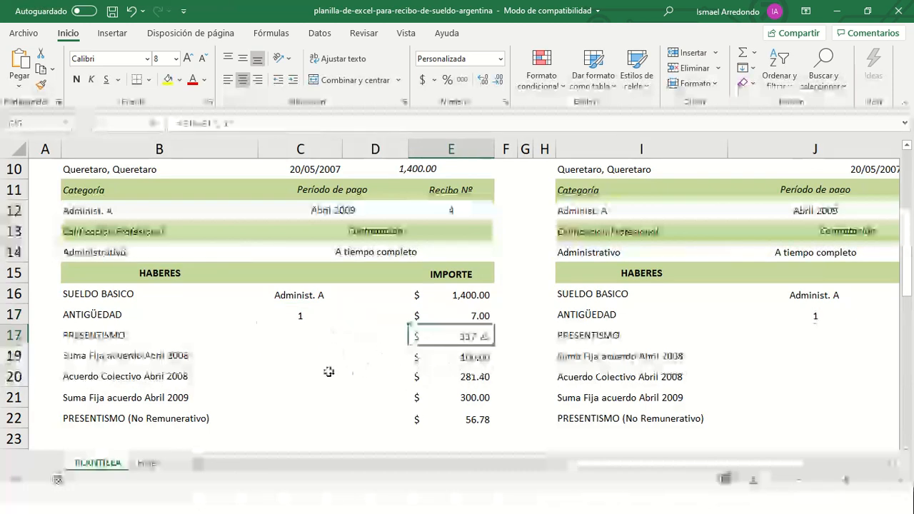
{"action": "left_click", "coordinate": [108, 339]}
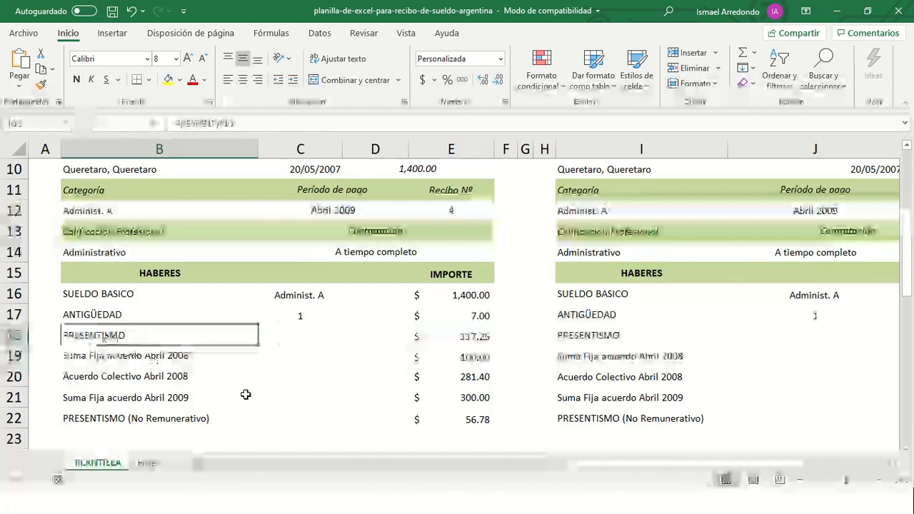
{"action": "key", "text": "Down"}
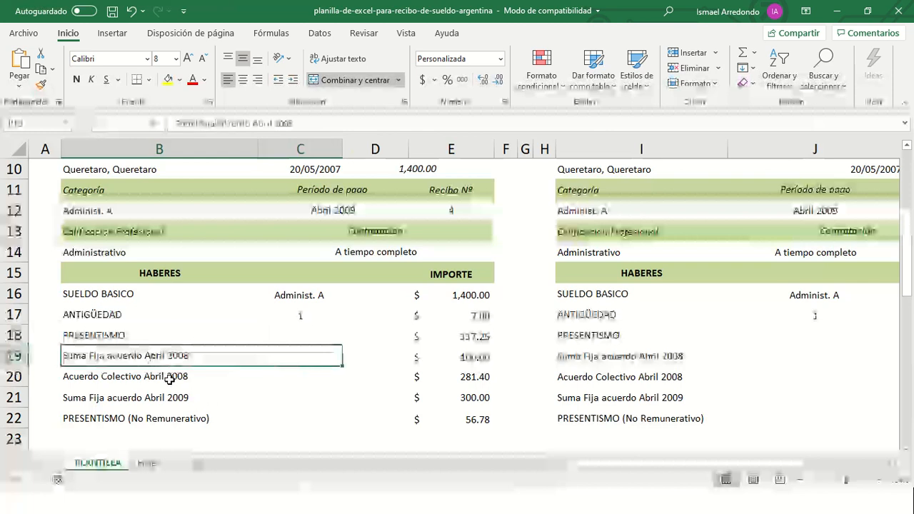
{"action": "key", "text": "Down"}
{"action": "key", "text": "Down"}
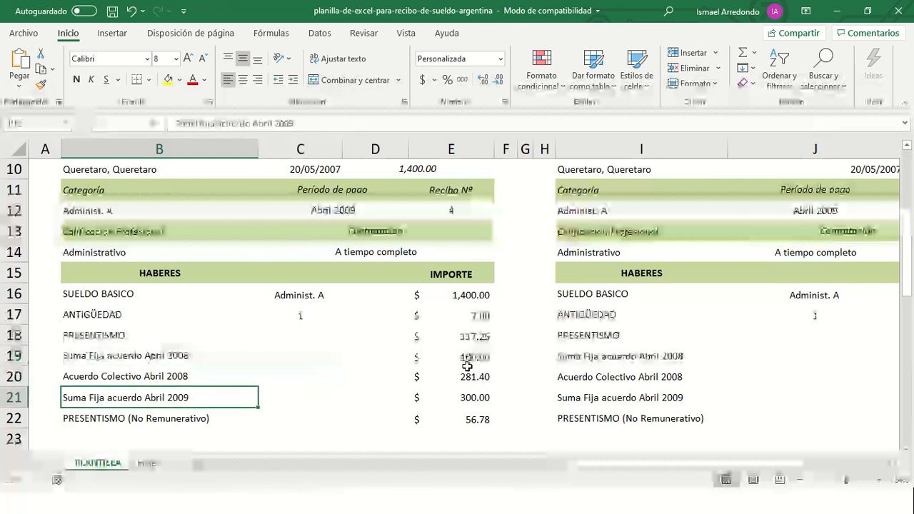
{"action": "left_click", "coordinate": [467, 364]}
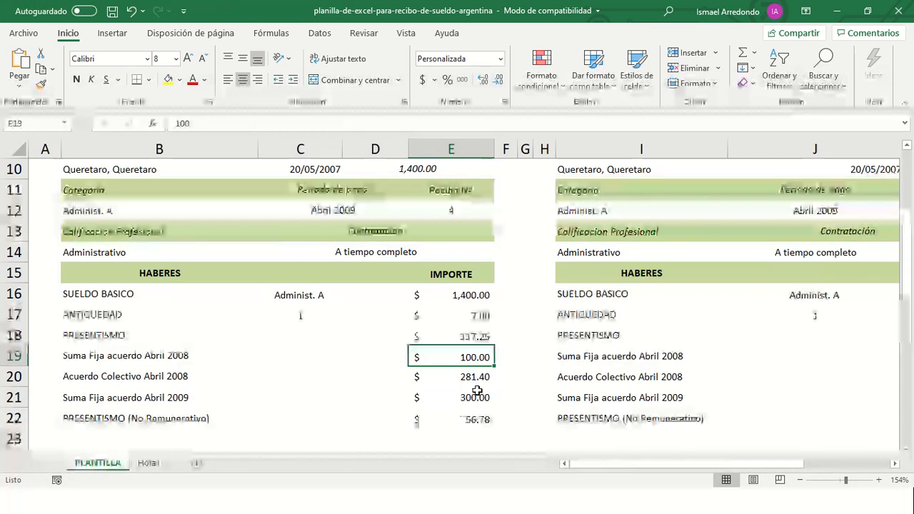
{"action": "left_click", "coordinate": [479, 374]}
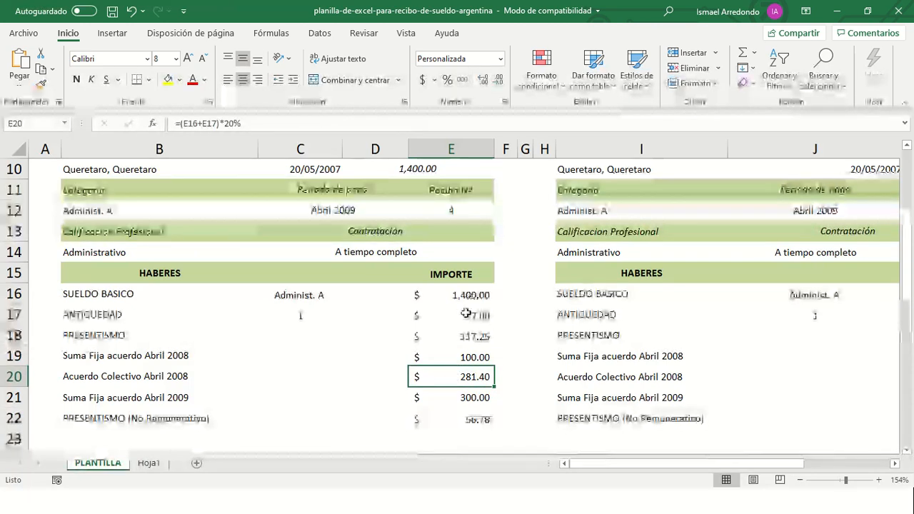
{"action": "left_click", "coordinate": [476, 394]}
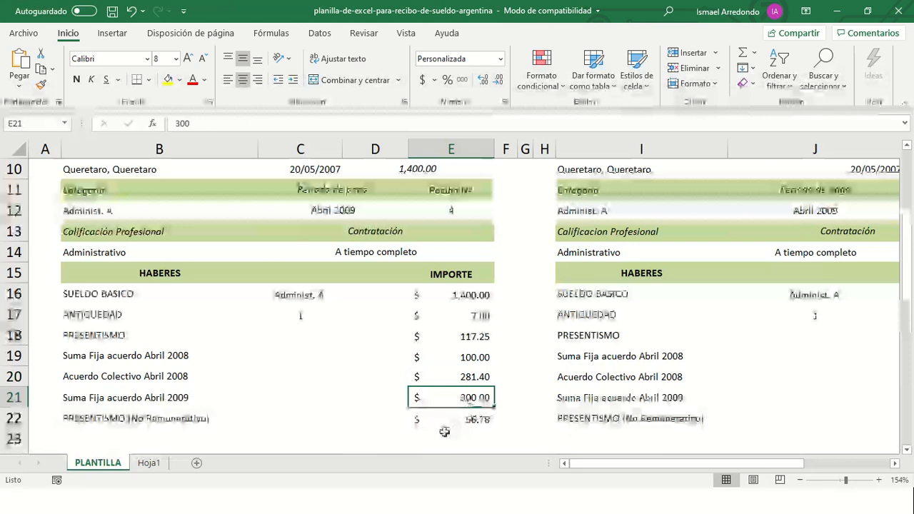
{"action": "left_click", "coordinate": [473, 417]}
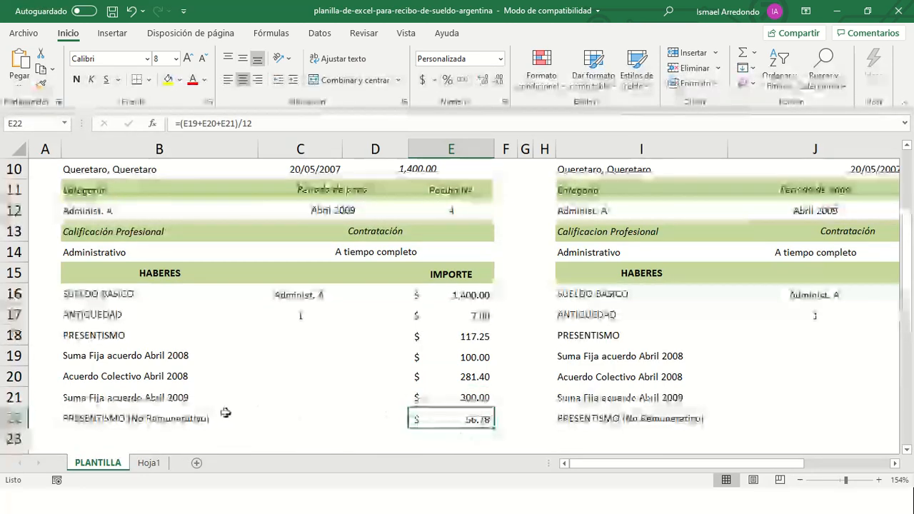
{"action": "scroll", "coordinate": [241, 410], "scroll_direction": "down", "scroll_amount": 2}
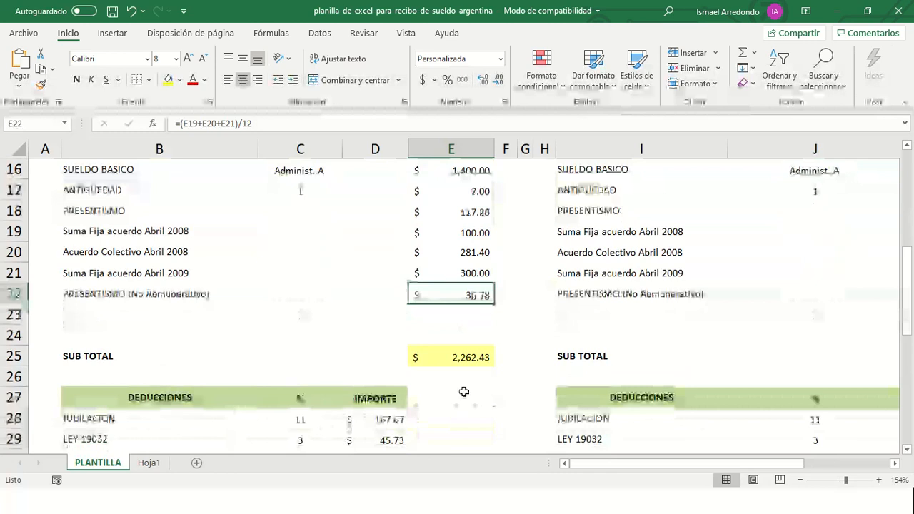
{"action": "scroll", "coordinate": [257, 351], "scroll_direction": "up", "scroll_amount": 2}
{"action": "scroll", "coordinate": [362, 430], "scroll_direction": "down", "scroll_amount": 1}
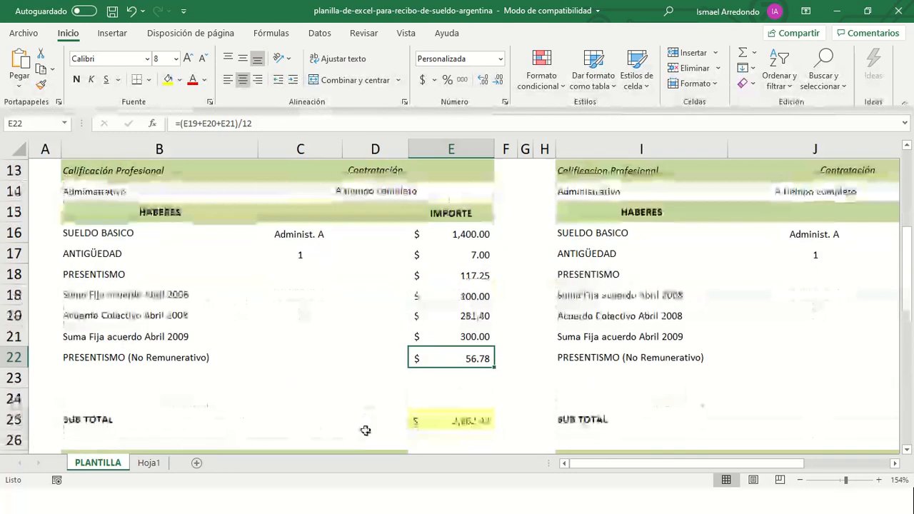
{"action": "scroll", "coordinate": [449, 435], "scroll_direction": "down", "scroll_amount": 1}
{"action": "left_click", "coordinate": [470, 361]}
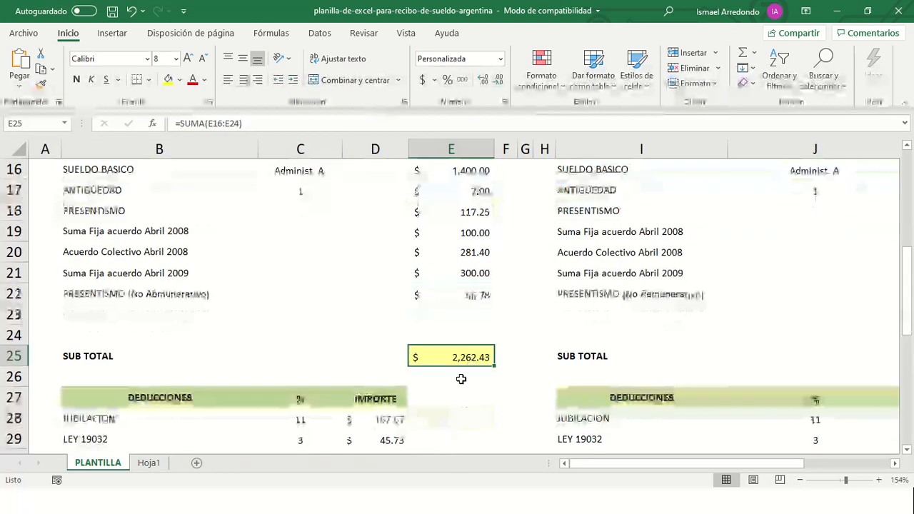
{"action": "scroll", "coordinate": [454, 386], "scroll_direction": "down", "scroll_amount": 2}
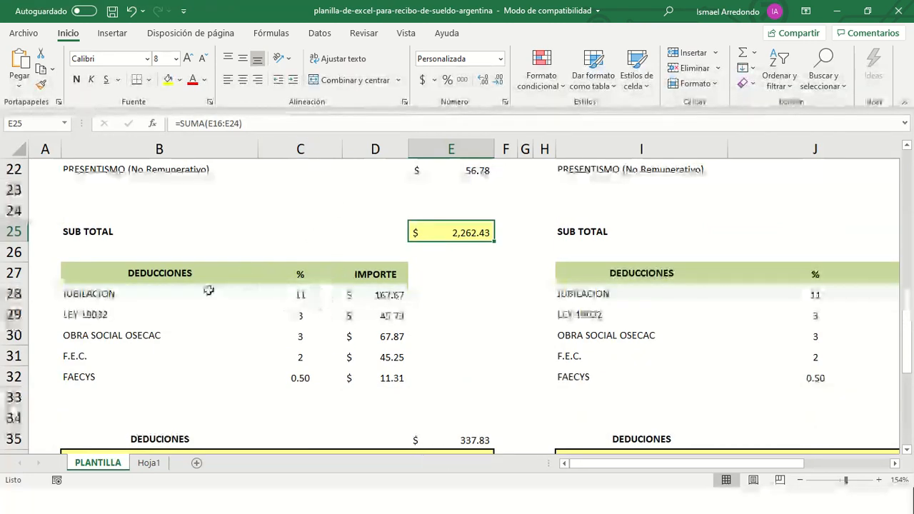
{"action": "left_click", "coordinate": [389, 299]}
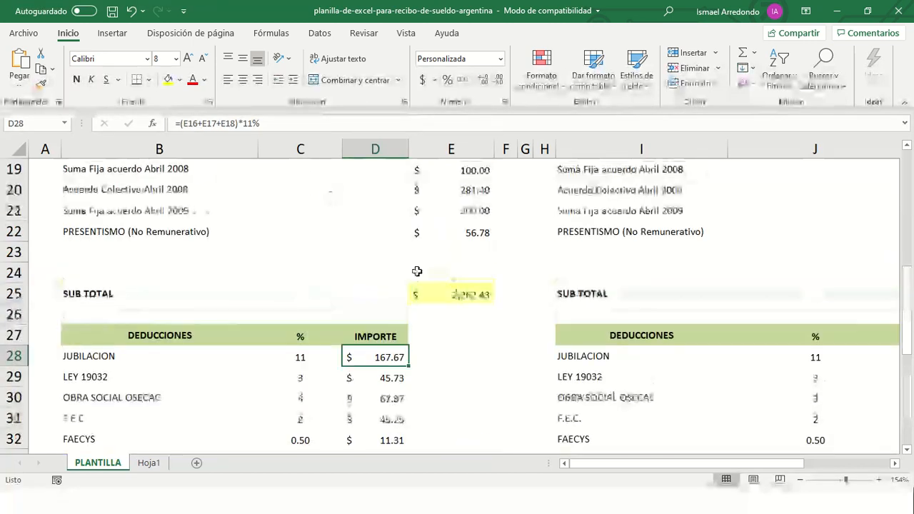
{"action": "left_click", "coordinate": [465, 292]}
{"action": "scroll", "coordinate": [312, 364], "scroll_direction": "down", "scroll_amount": 3}
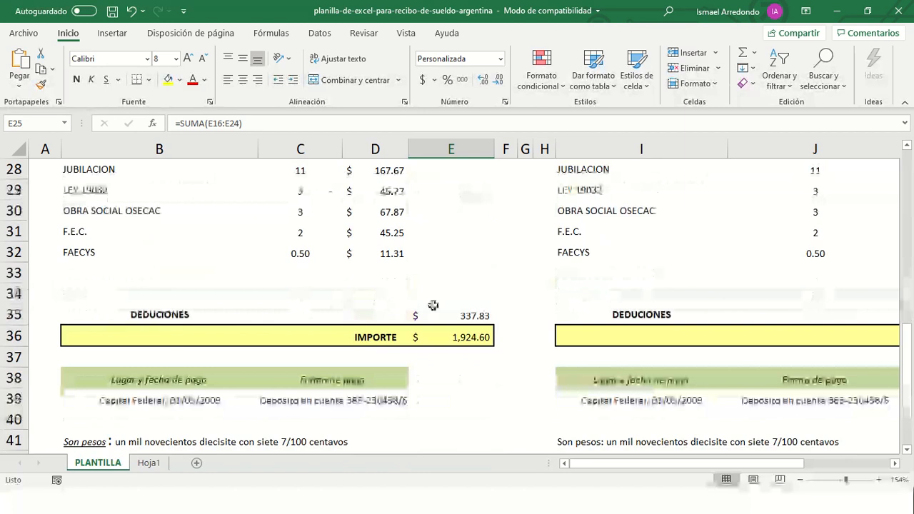
{"action": "left_click", "coordinate": [473, 314]}
{"action": "scroll", "coordinate": [443, 290], "scroll_direction": "up", "scroll_amount": 3}
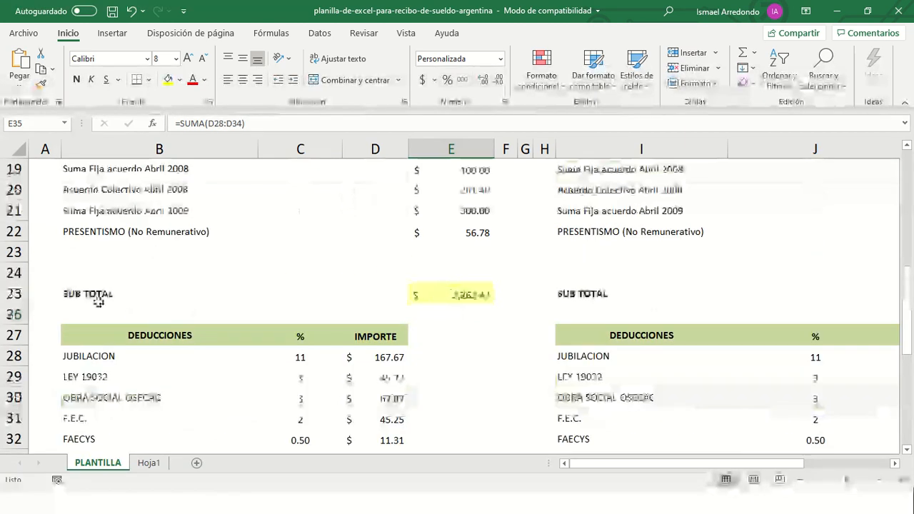
{"action": "scroll", "coordinate": [350, 374], "scroll_direction": "down", "scroll_amount": 1}
{"action": "scroll", "coordinate": [350, 374], "scroll_direction": "down", "scroll_amount": 2}
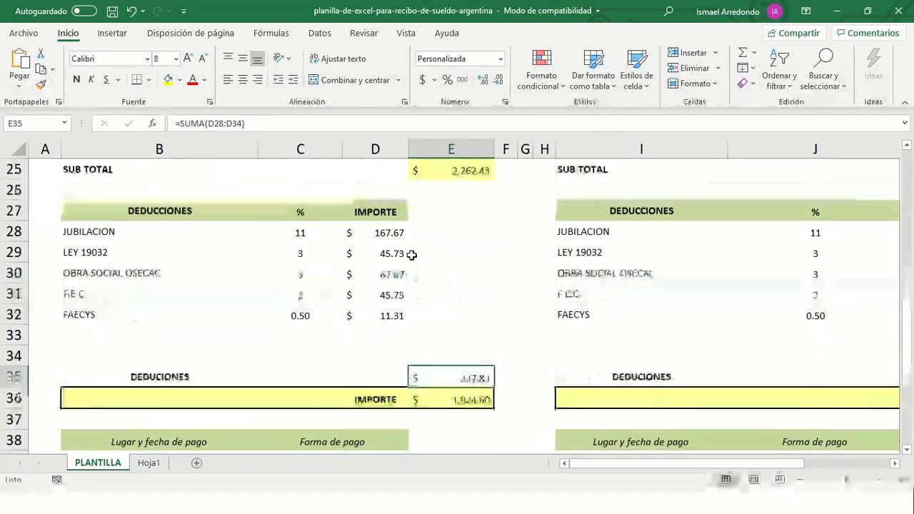
{"action": "left_click_drag", "start_coordinate": [388, 233], "coordinate": [391, 319]}
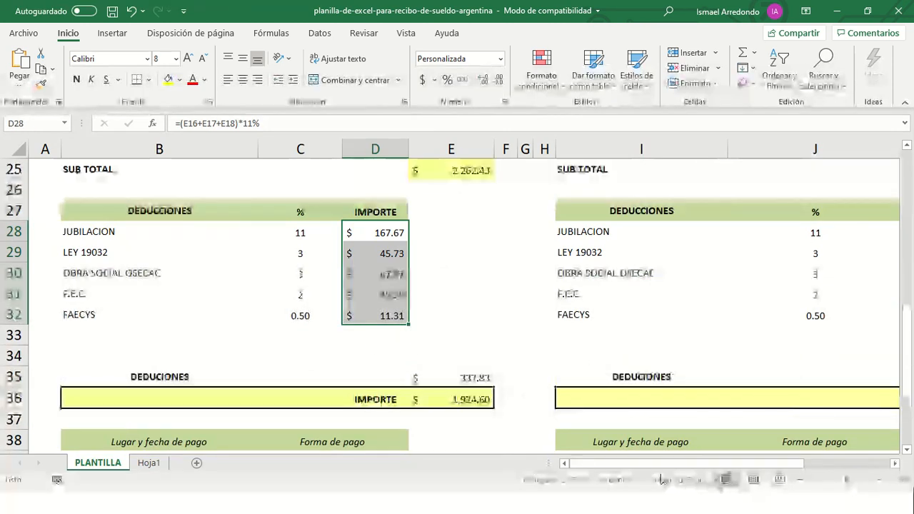
{"action": "left_click", "coordinate": [473, 377]}
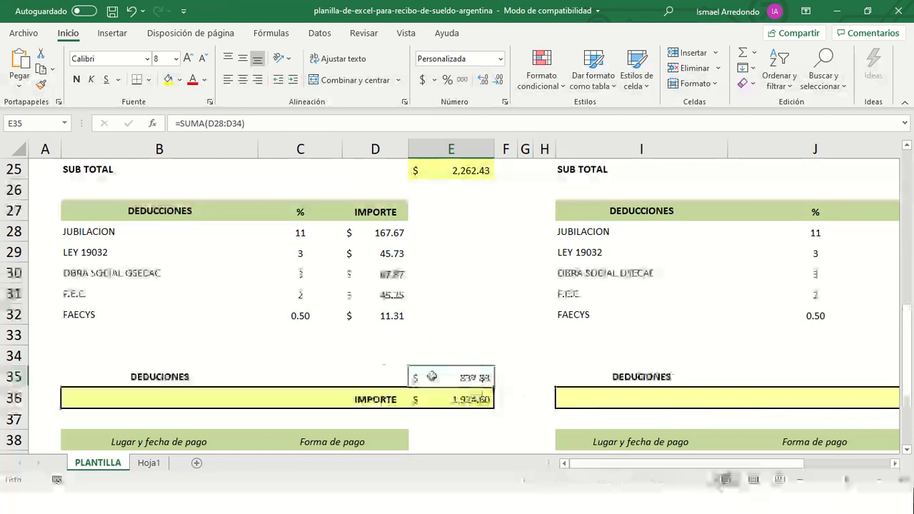
{"action": "left_click", "coordinate": [469, 402]}
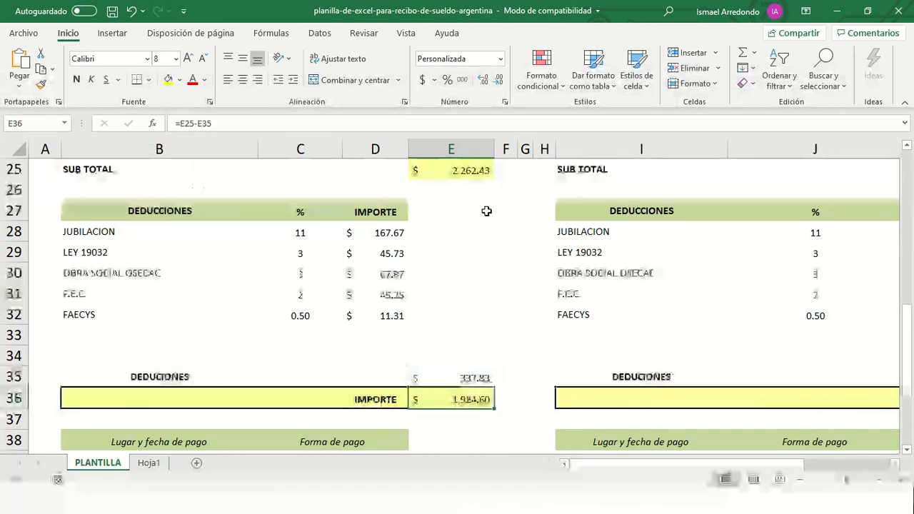
{"action": "left_click", "coordinate": [469, 172]}
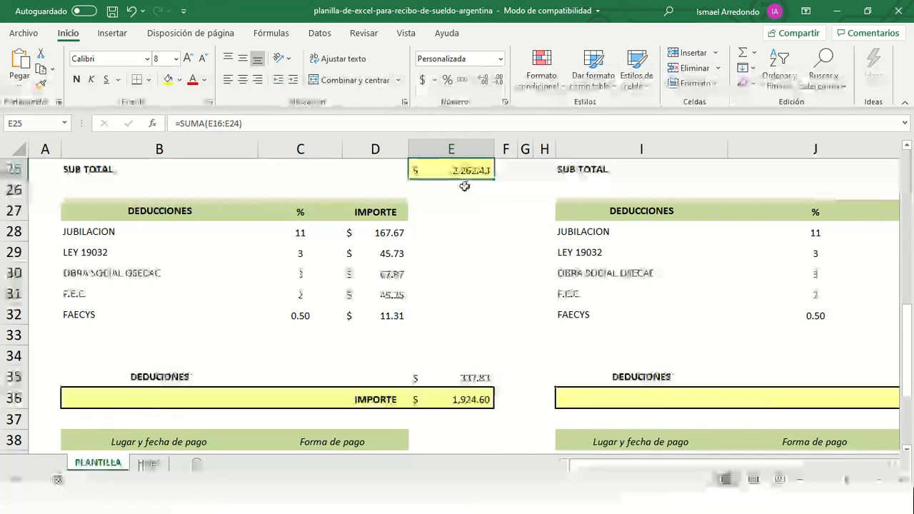
{"action": "left_click", "coordinate": [474, 379]}
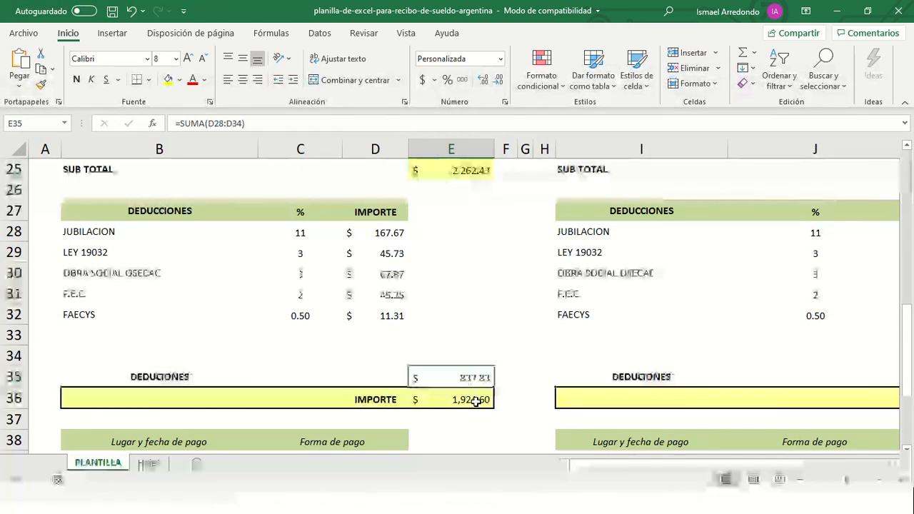
{"action": "left_click", "coordinate": [476, 400]}
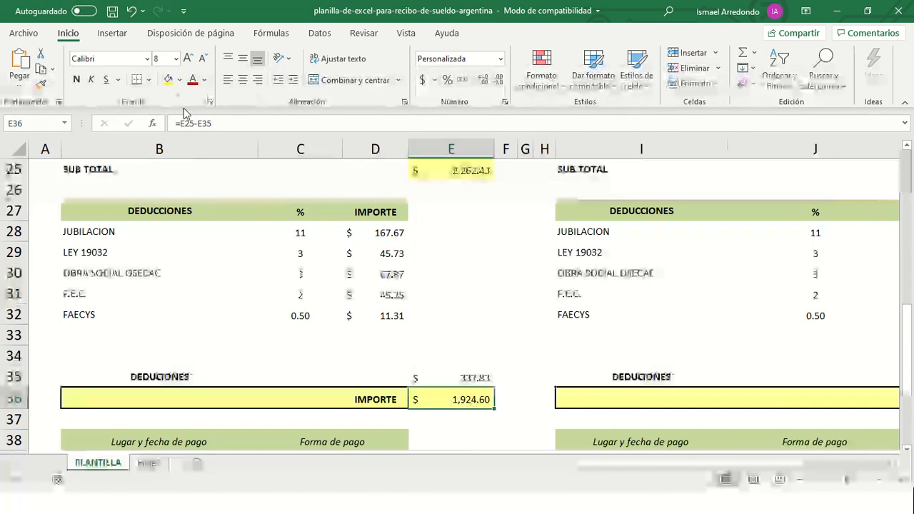
- Open the net IMPORTE formula in E36, scroll the sheet, and switch toward Teoria Funciones fechas
{"action": "key", "text": "F2"}
{"action": "scroll", "coordinate": [302, 326], "scroll_direction": "down", "scroll_amount": 2}
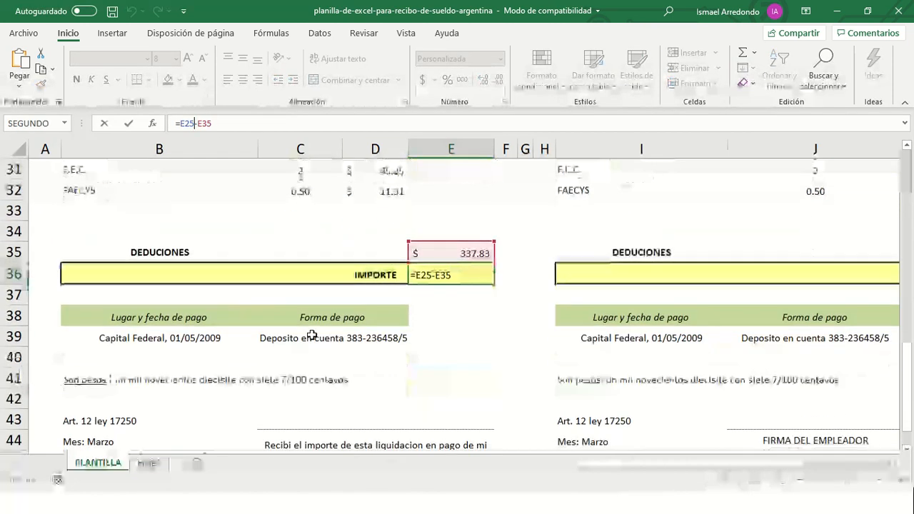
{"action": "scroll", "coordinate": [312, 336], "scroll_direction": "down", "scroll_amount": 2}
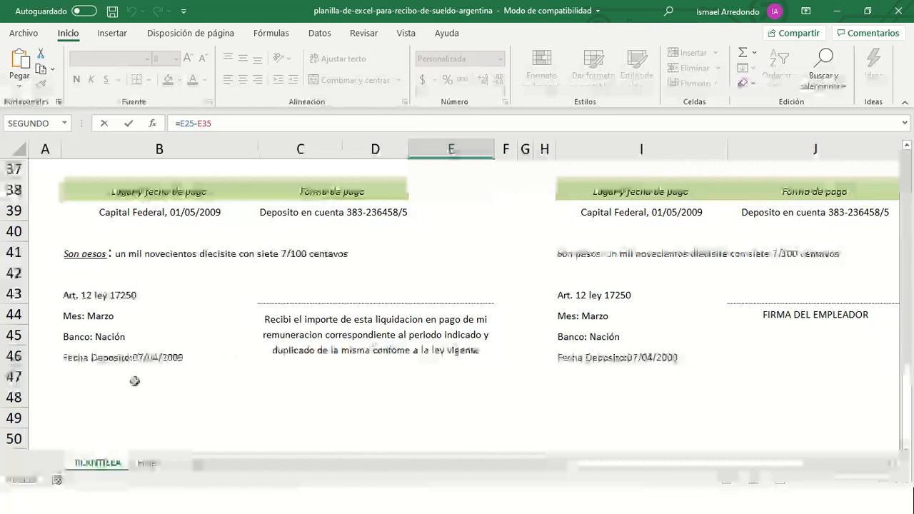
{"action": "scroll", "coordinate": [153, 347], "scroll_direction": "down", "scroll_amount": 2}
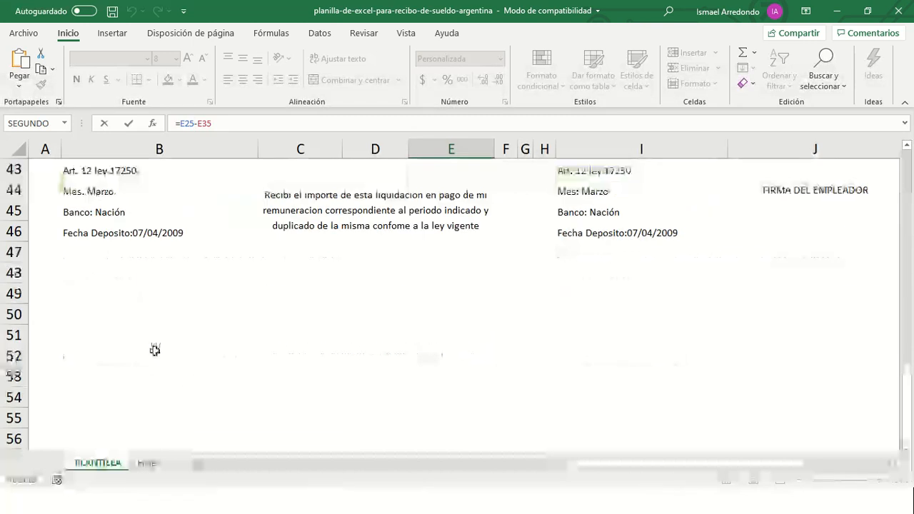
{"action": "scroll", "coordinate": [155, 349], "scroll_direction": "up", "scroll_amount": 3}
{"action": "scroll", "coordinate": [155, 349], "scroll_direction": "up", "scroll_amount": 11}
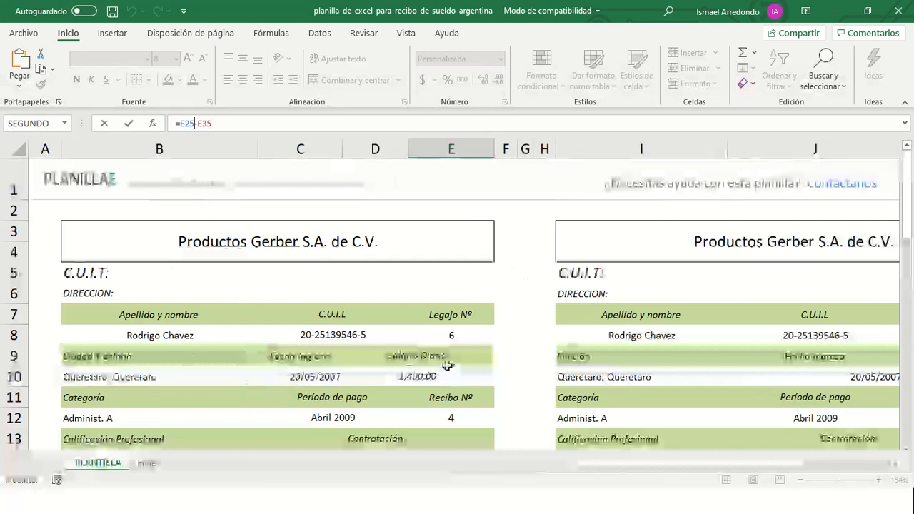
{"action": "mouse_move", "coordinate": [423, 6]}
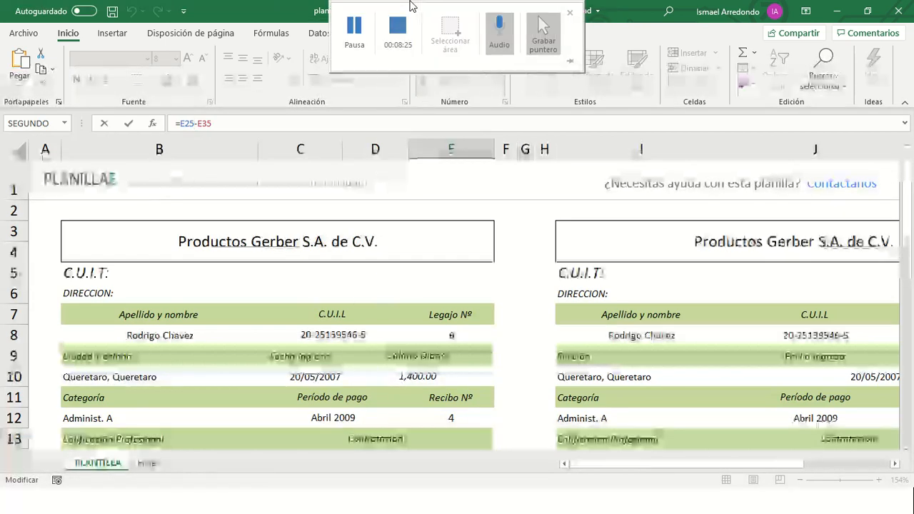
{"action": "key", "text": "alt+Tab"}
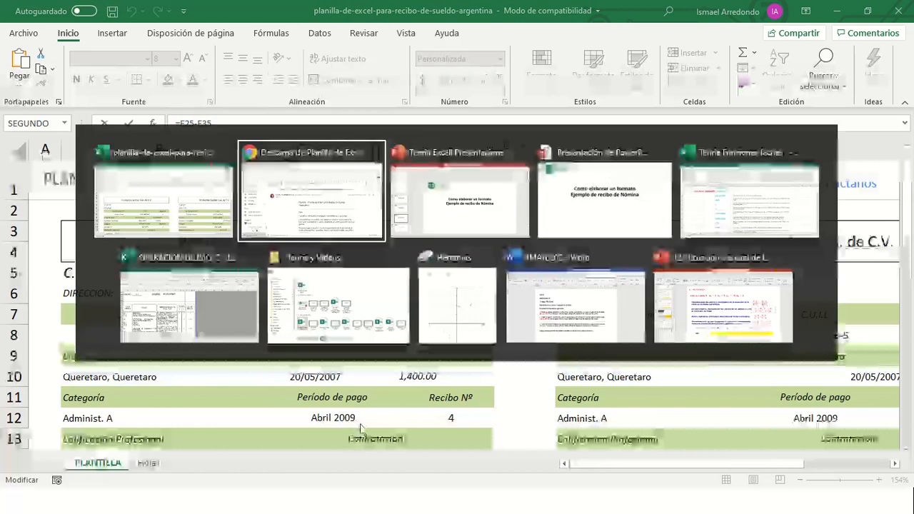
{"action": "key", "text": "alt+Tab"}
{"action": "key", "text": "alt+Tab"}
{"action": "key", "text": "alt+Tab"}
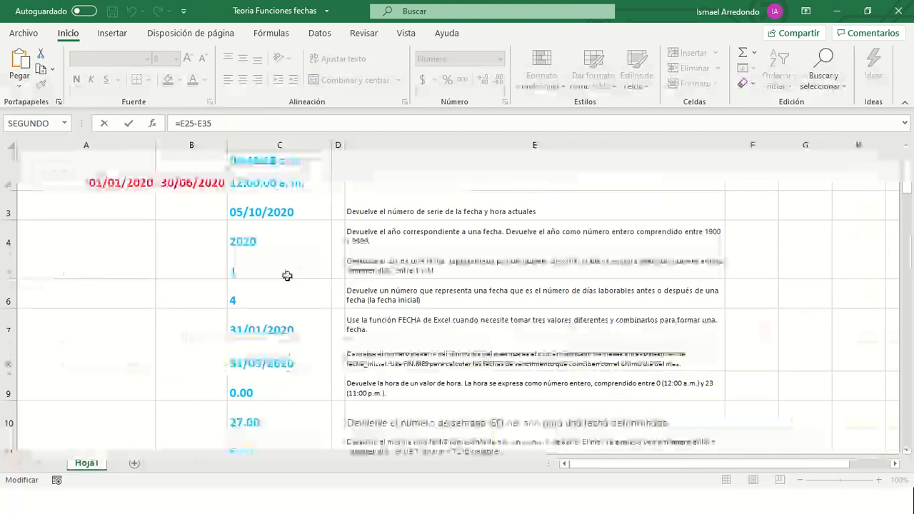
- Cancel the formula edit, switch to Teoria Funciones fechas, and inspect the column C formulas
{"action": "key", "text": "Escape"}
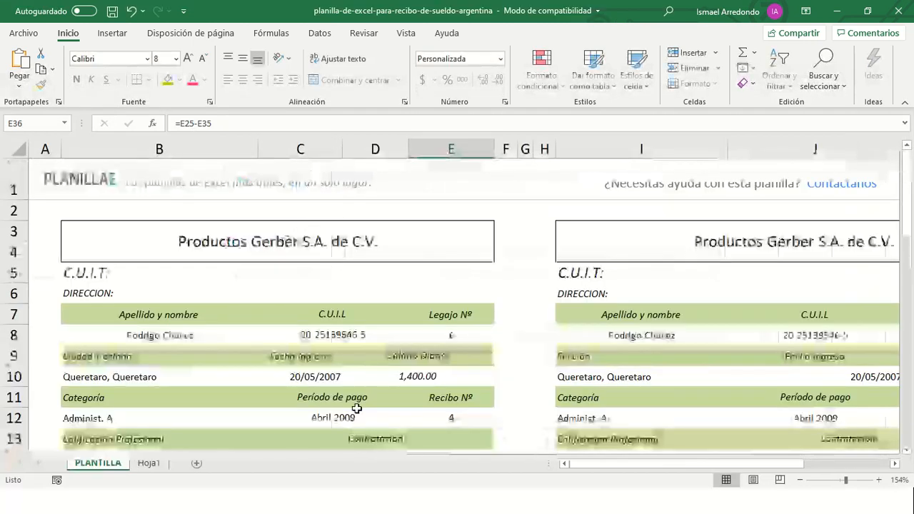
{"action": "key", "text": "alt+Tab"}
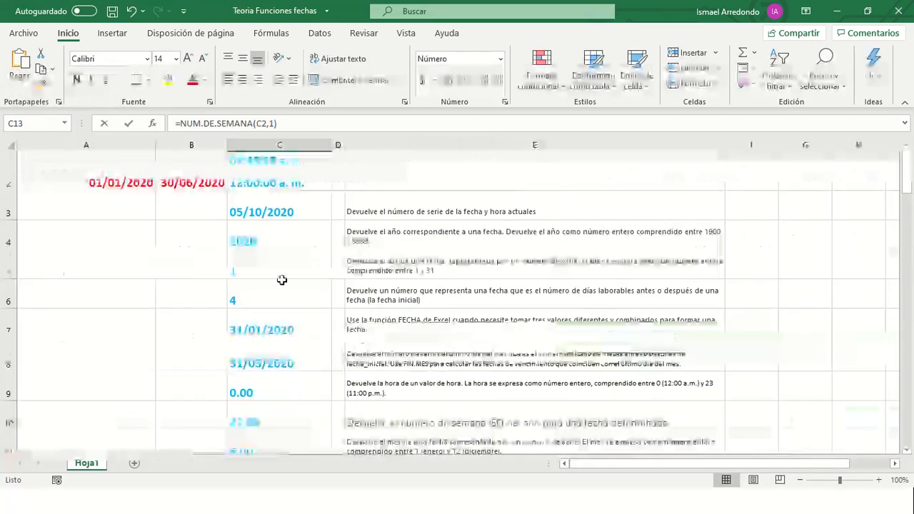
{"action": "left_click", "coordinate": [281, 280]}
{"action": "left_click", "coordinate": [262, 195]}
{"action": "left_click", "coordinate": [266, 183]}
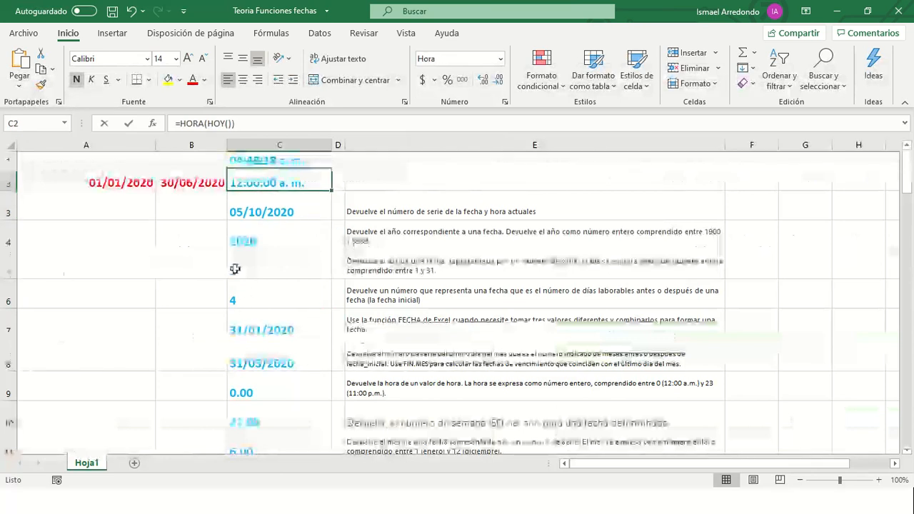
- Browse the Fecha y hora function list on the Fórmulas ribbon, then return to C2
{"action": "left_click", "coordinate": [271, 33]}
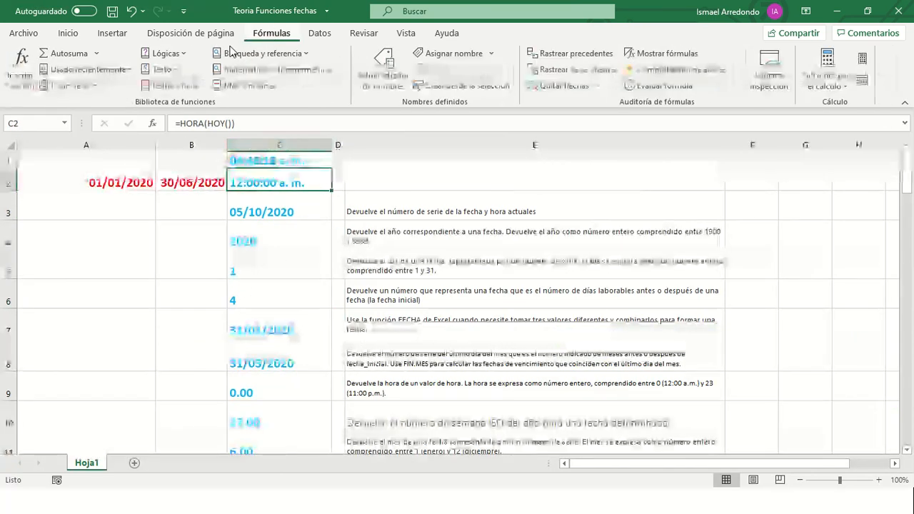
{"action": "left_click", "coordinate": [175, 86]}
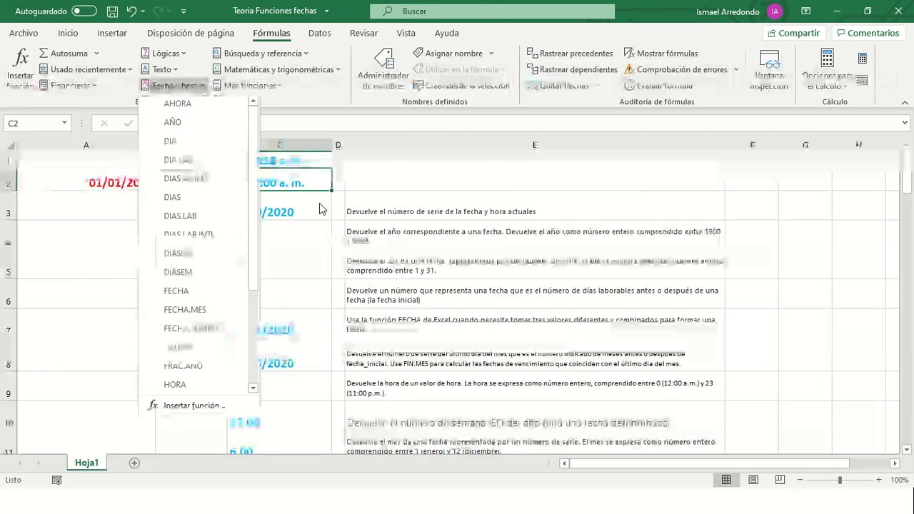
{"action": "left_click", "coordinate": [361, 183]}
{"action": "left_click", "coordinate": [276, 163]}
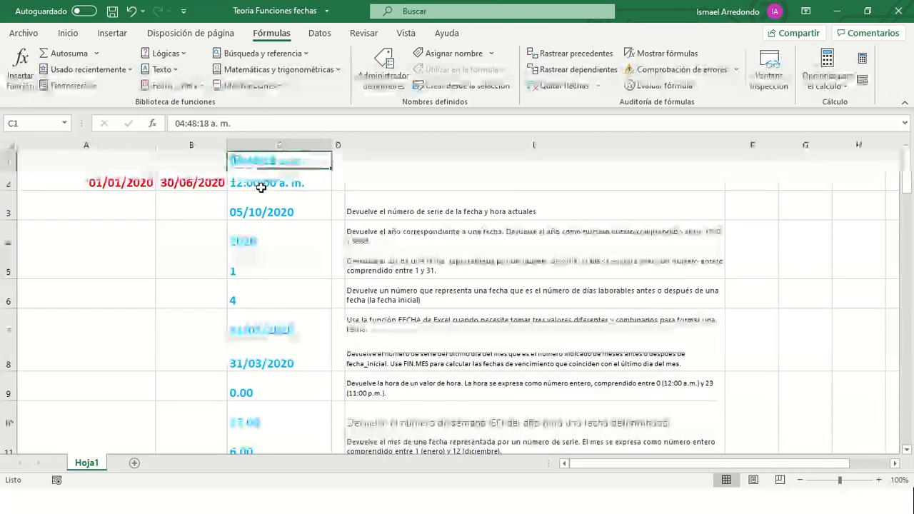
{"action": "left_click", "coordinate": [262, 187]}
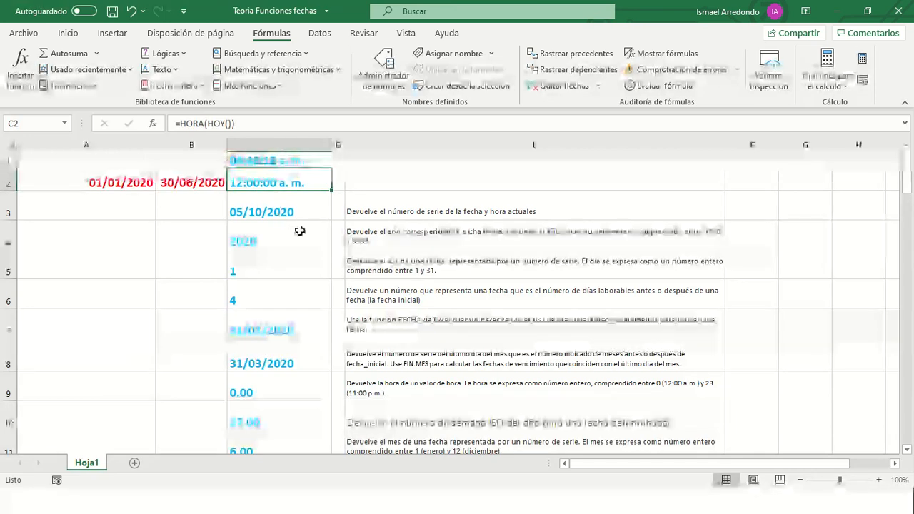
- Change C2's formula from =HORA(HOY()) to =HORA(A2)
{"action": "left_click", "coordinate": [232, 126]}
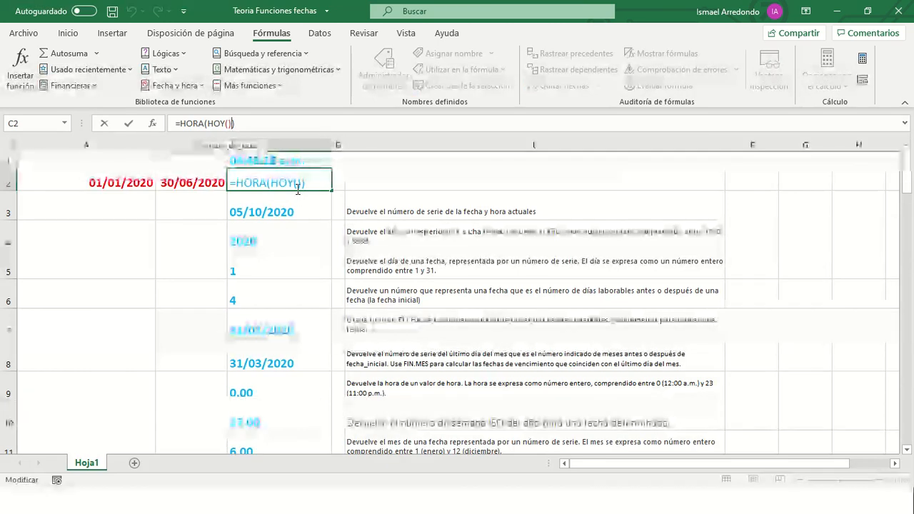
{"action": "key", "text": "BackSpace"}
{"action": "key", "text": "BackSpace"}
{"action": "key", "text": "BackSpace"}
{"action": "key", "text": "BackSpace"}
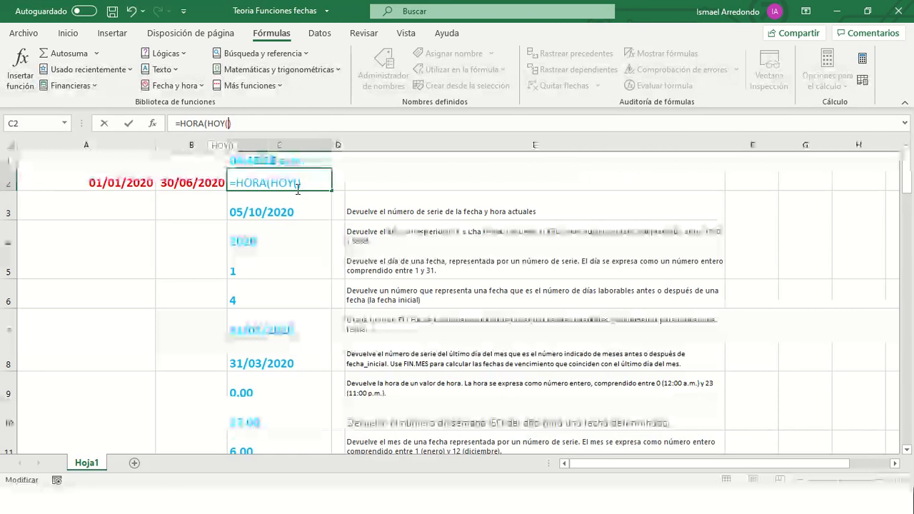
{"action": "key", "text": "BackSpace"}
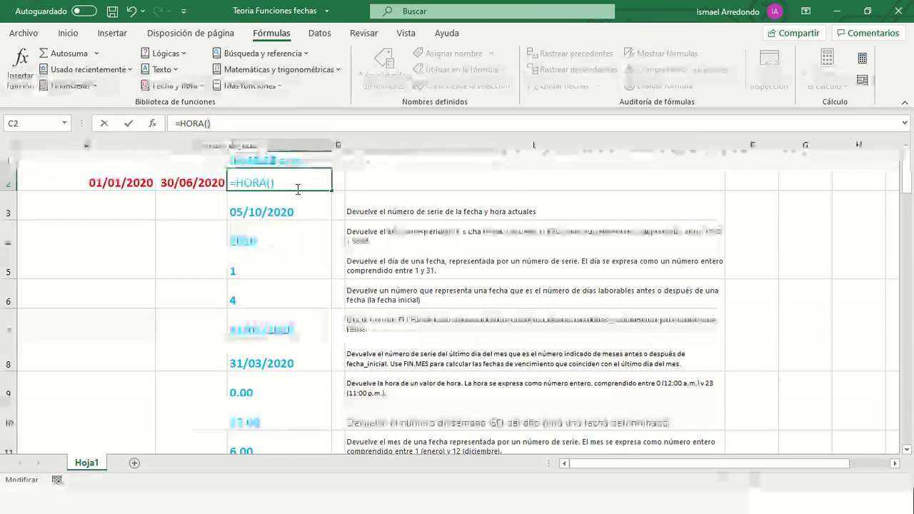
{"action": "key", "text": "Return"}
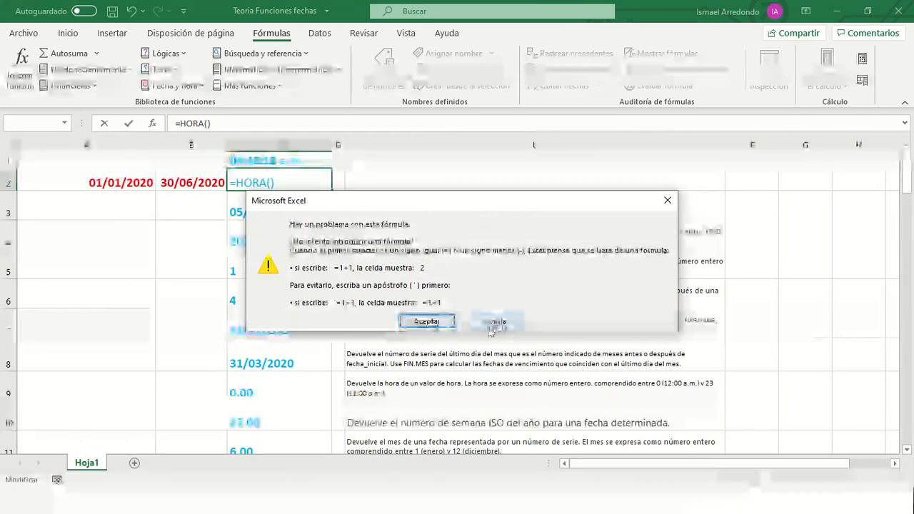
{"action": "left_click", "coordinate": [428, 322]}
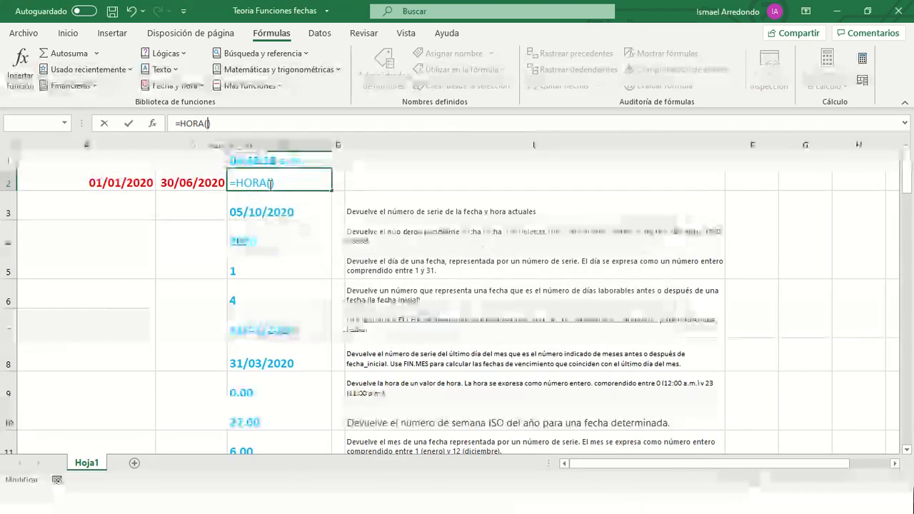
{"action": "left_click", "coordinate": [271, 180]}
{"action": "left_click", "coordinate": [115, 184]}
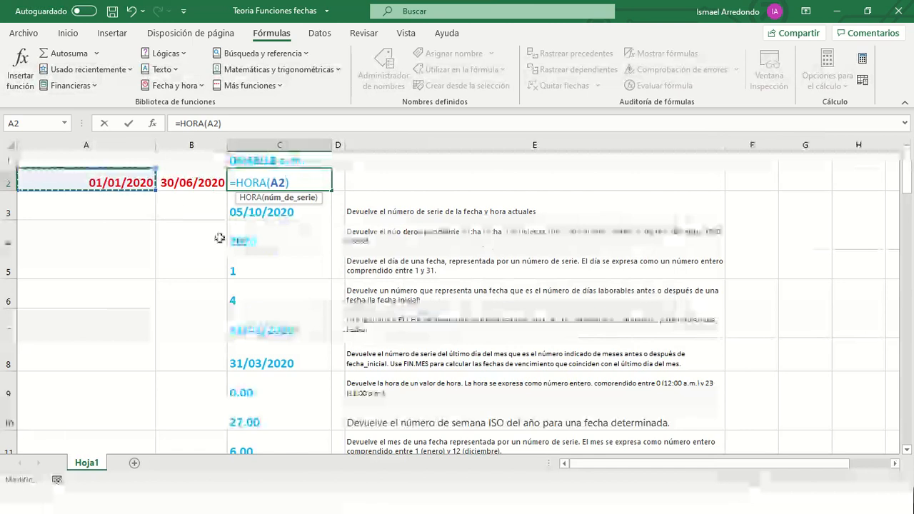
{"action": "key", "text": "Return"}
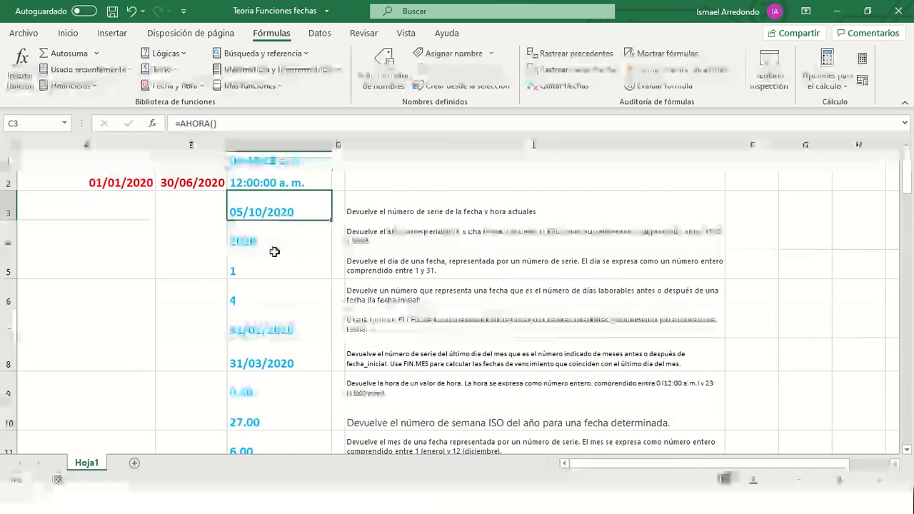
{"action": "left_click", "coordinate": [263, 184]}
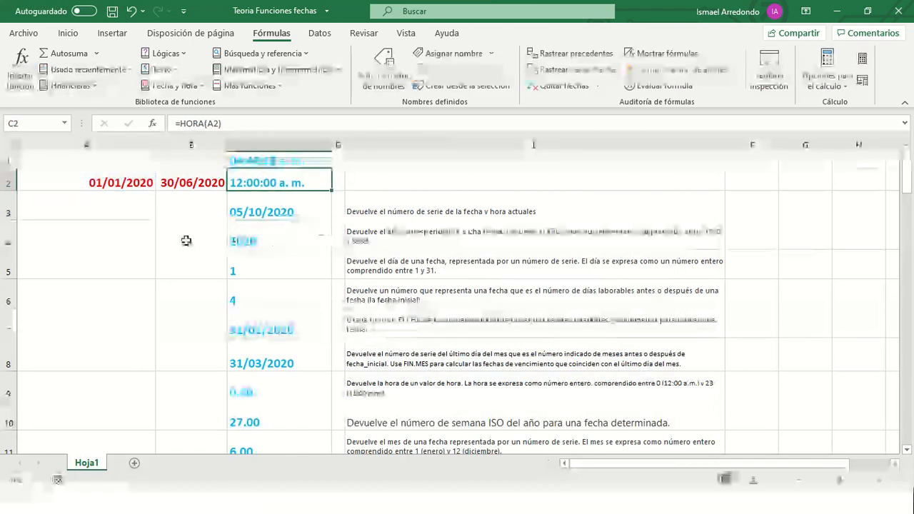
{"action": "left_click", "coordinate": [273, 220]}
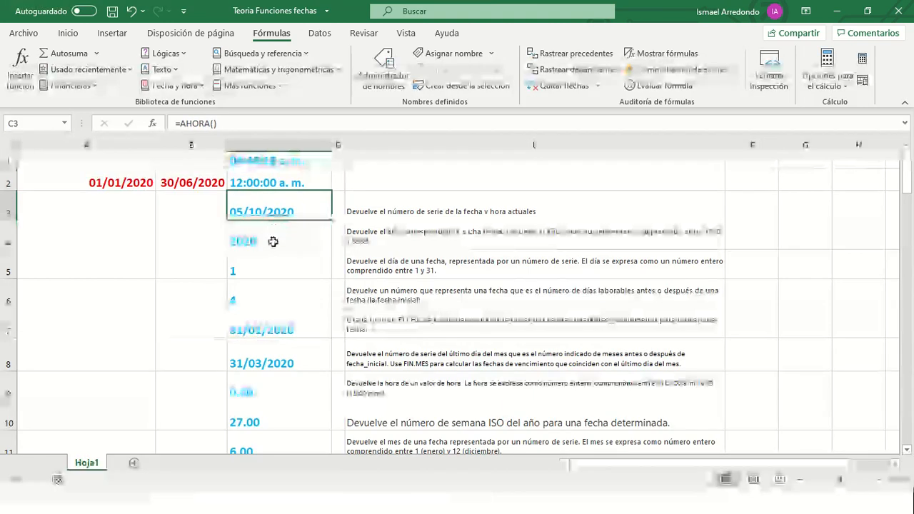
{"action": "left_click", "coordinate": [266, 182]}
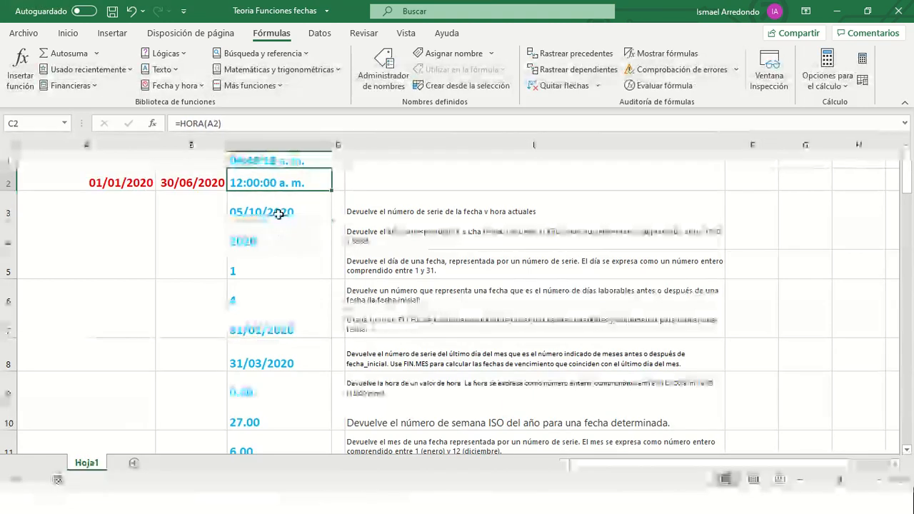
{"action": "left_click", "coordinate": [273, 219]}
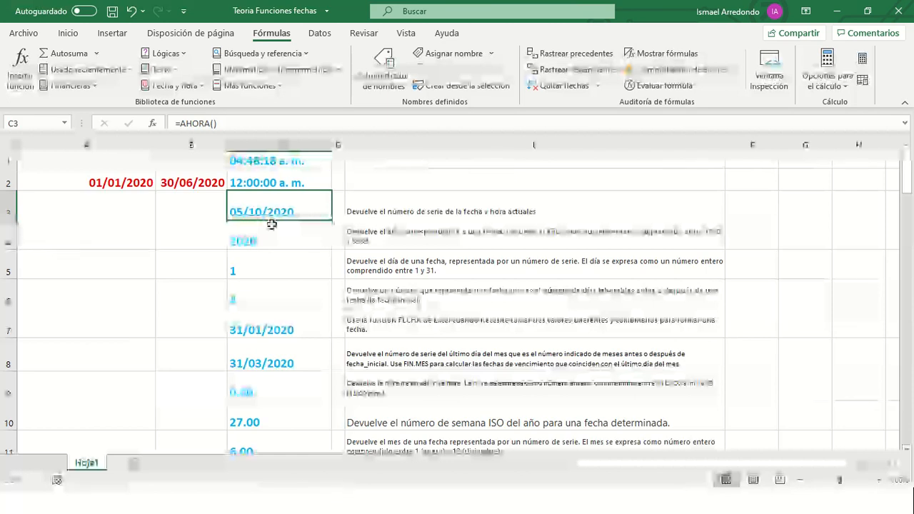
{"action": "left_click", "coordinate": [255, 241]}
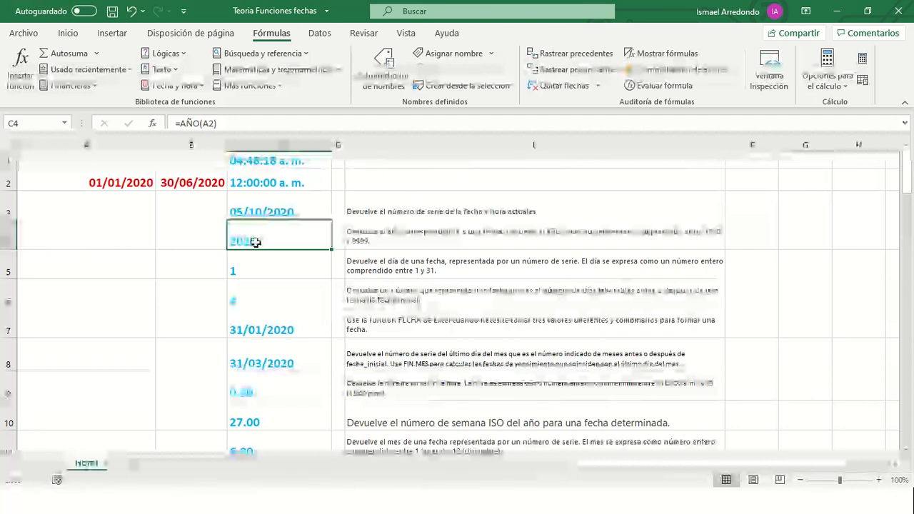
{"action": "left_click", "coordinate": [100, 184]}
{"action": "left_click", "coordinate": [259, 243]}
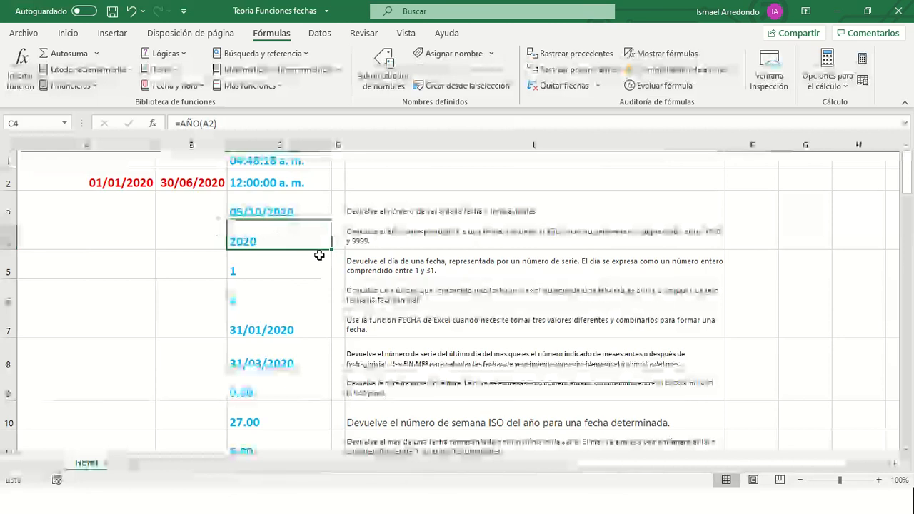
{"action": "left_click", "coordinate": [286, 275]}
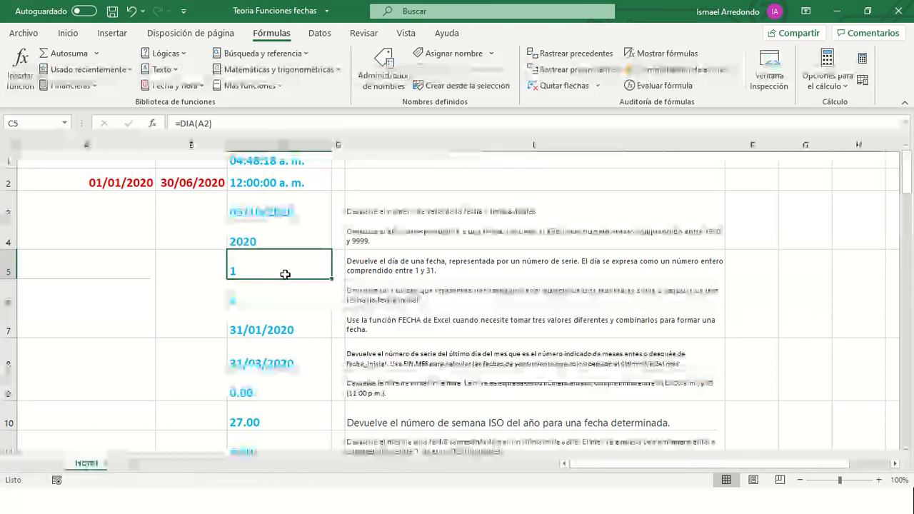
{"action": "left_click", "coordinate": [110, 182]}
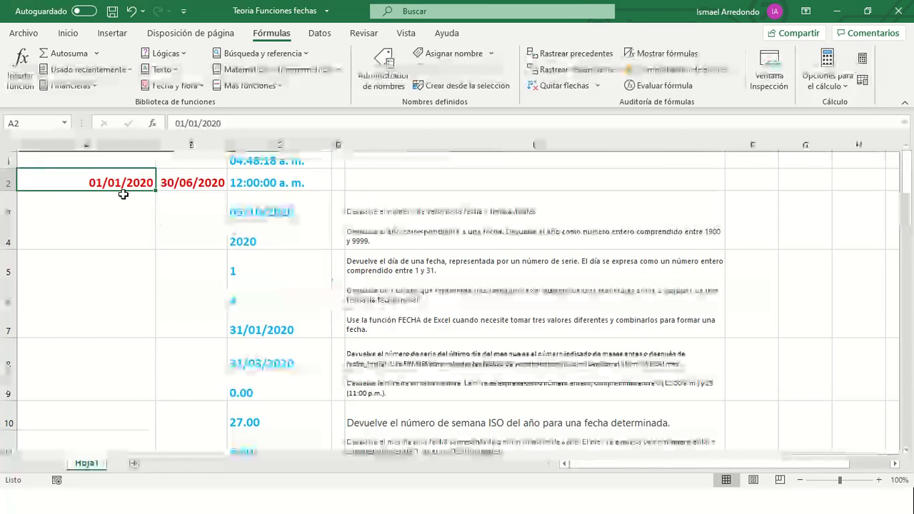
- Re-point the day formula in C5 from A2 to B2
{"action": "left_click", "coordinate": [248, 273]}
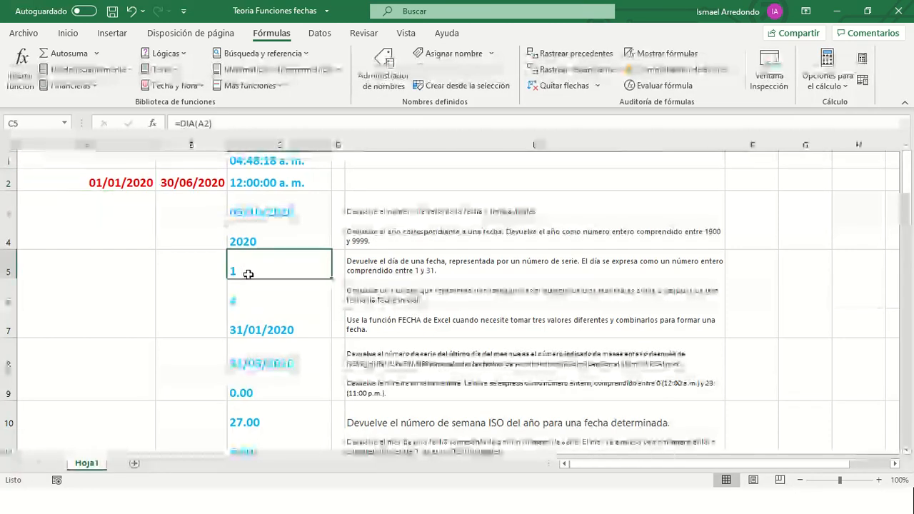
{"action": "left_click", "coordinate": [212, 123]}
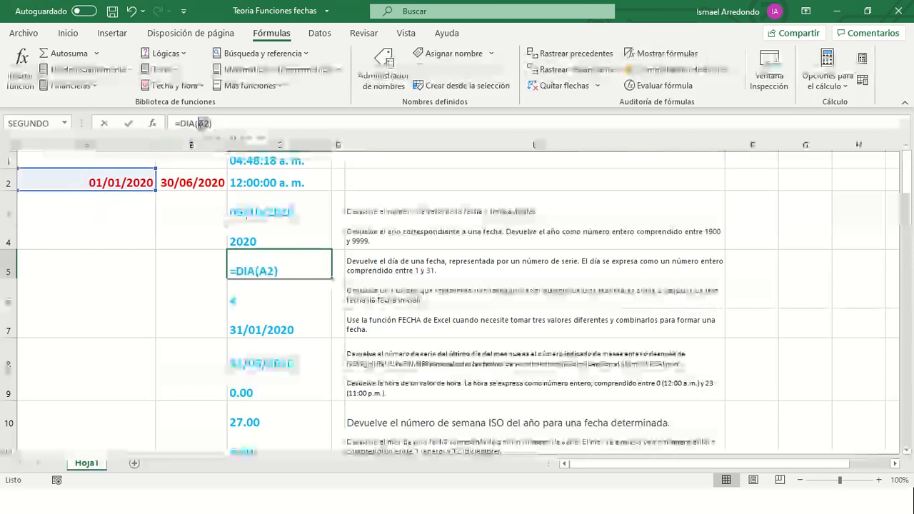
{"action": "left_click", "coordinate": [205, 181]}
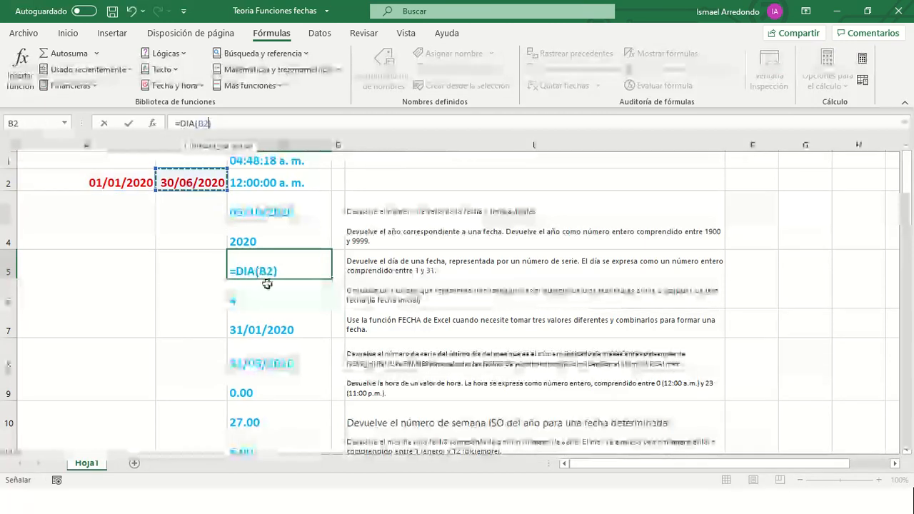
{"action": "key", "text": "Return"}
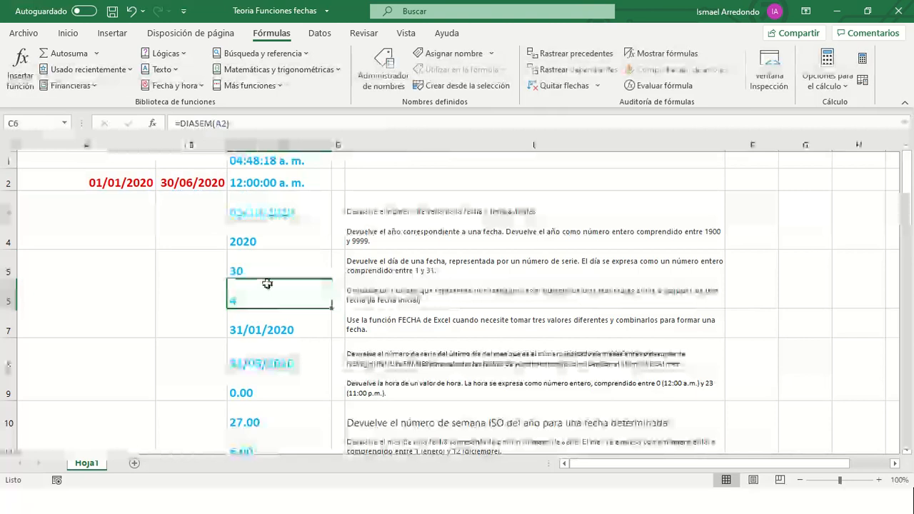
- Compare C5's result of 30 with the date in B2, then select C7's FECHA formula
{"action": "left_click", "coordinate": [263, 268]}
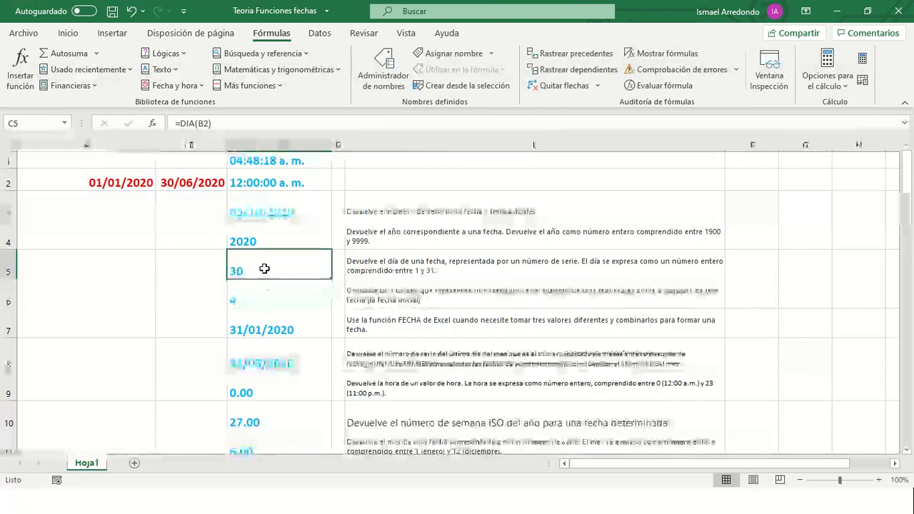
{"action": "left_click", "coordinate": [205, 185]}
{"action": "left_click", "coordinate": [258, 269]}
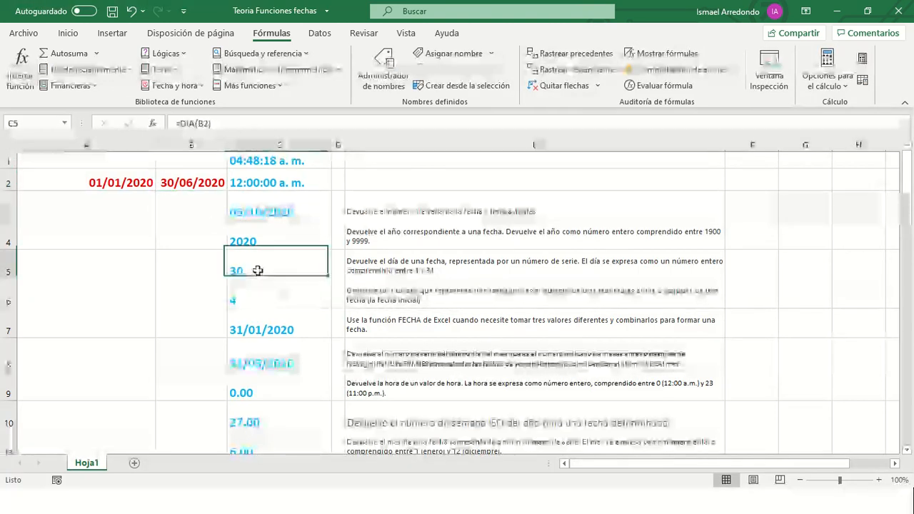
{"action": "left_click", "coordinate": [262, 311]}
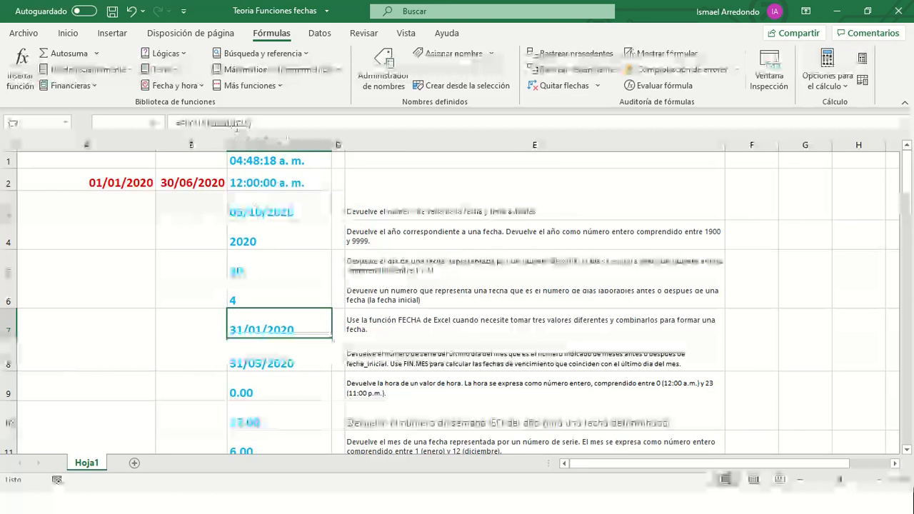
- Re-enter C7's date formula and apply the Fecha larga (long date) number format to C7
{"action": "left_click", "coordinate": [237, 123]}
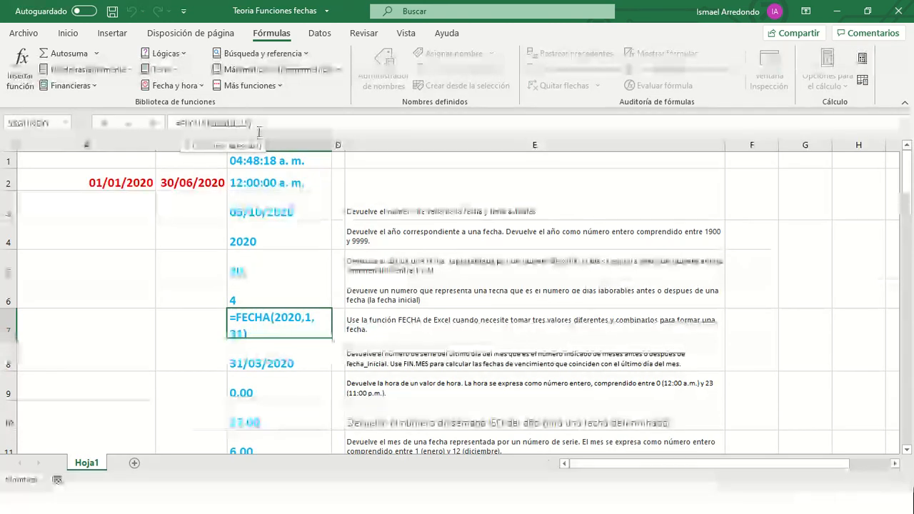
{"action": "key", "text": "Return"}
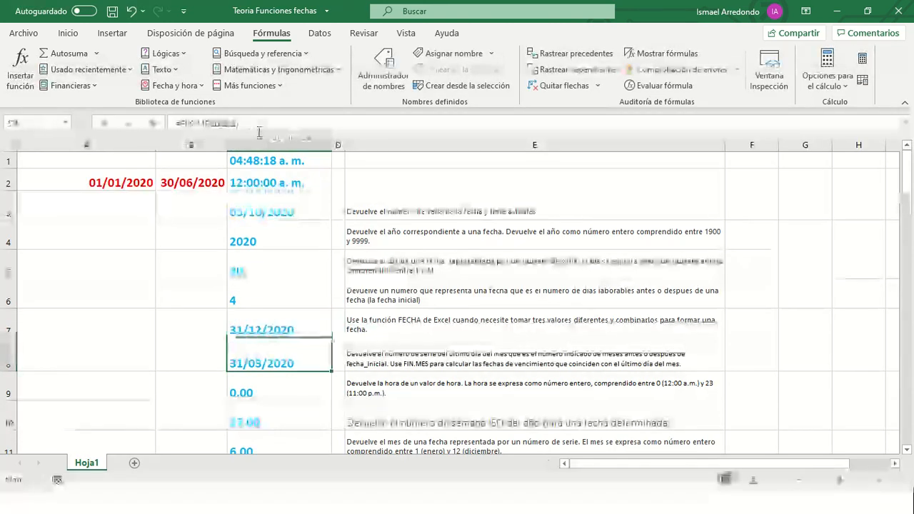
{"action": "left_click", "coordinate": [263, 331]}
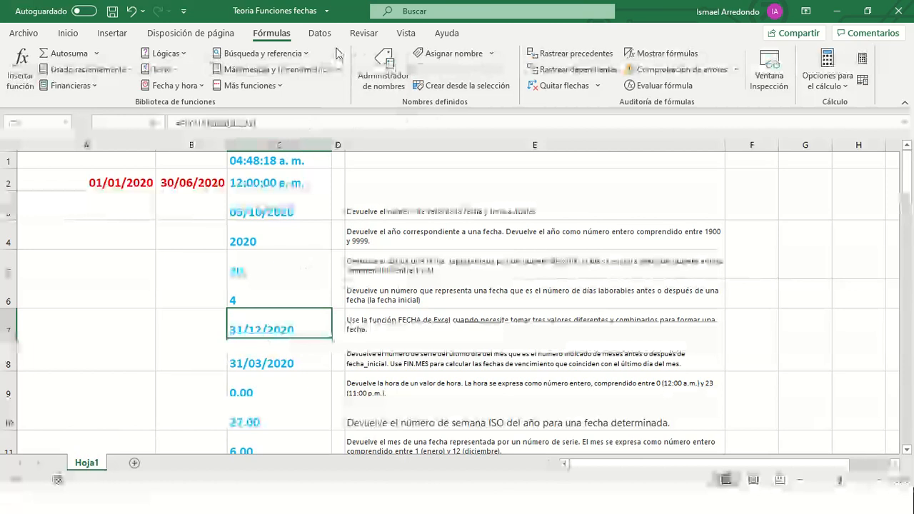
{"action": "left_click", "coordinate": [72, 36]}
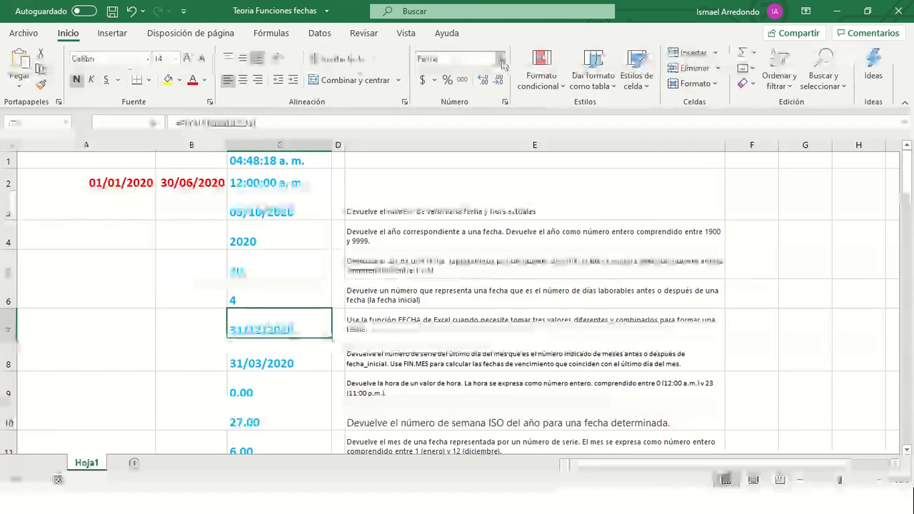
{"action": "left_click", "coordinate": [502, 63]}
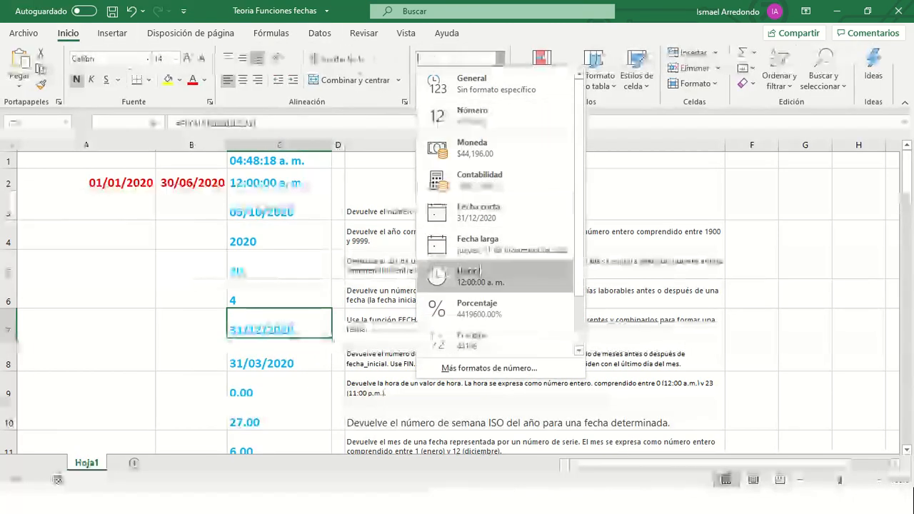
{"action": "left_click", "coordinate": [485, 243]}
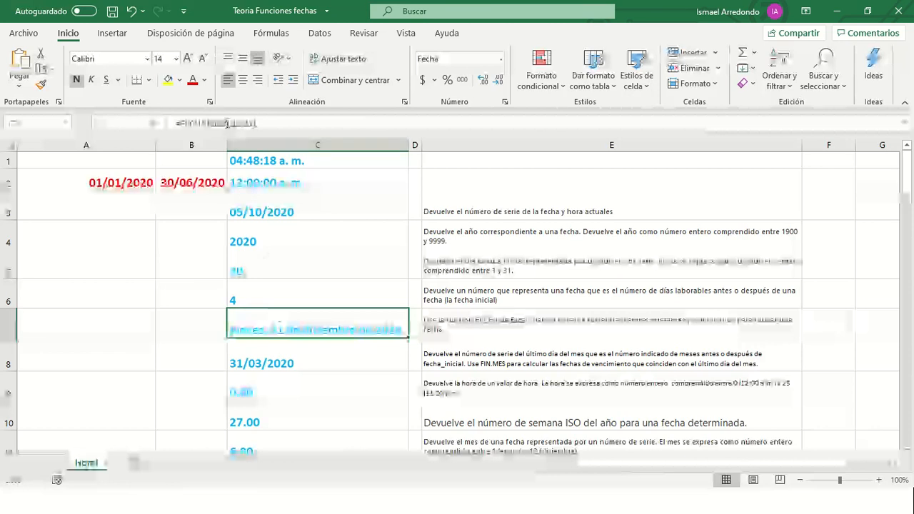
- Make C7 =FECHA(2020,12,31) so it shows jueves, 31 de diciembre de 2020
{"action": "left_click", "coordinate": [236, 123]}
{"action": "left_click", "coordinate": [296, 330]}
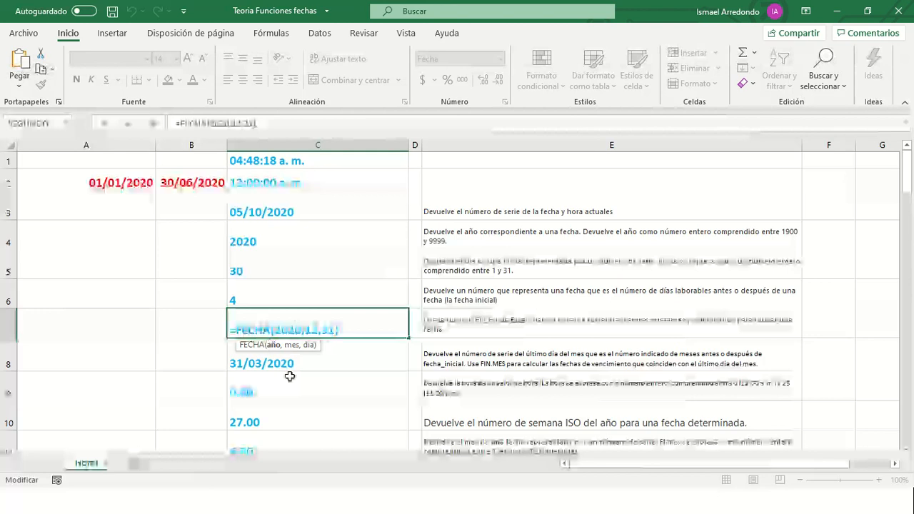
{"action": "key", "text": "Return"}
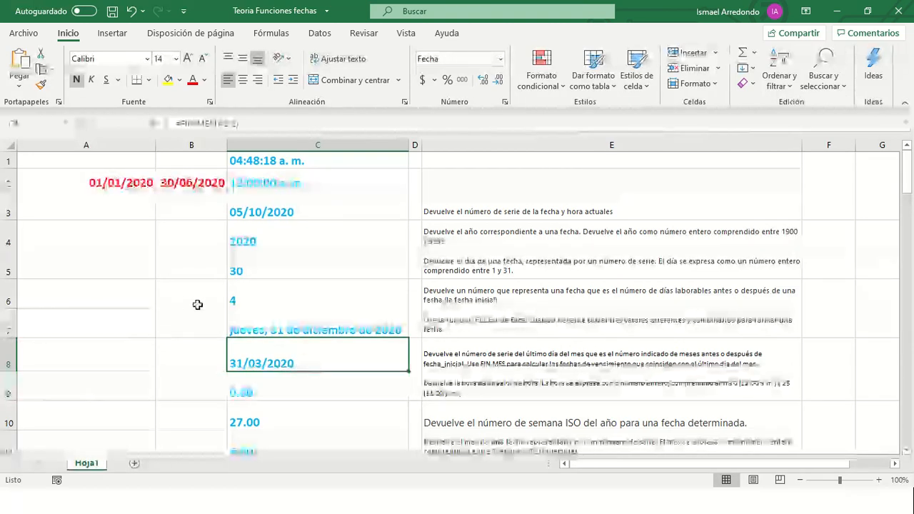
- Check A2's start date and edit the months argument of C8's FIN.MES formula
{"action": "left_click", "coordinate": [104, 182]}
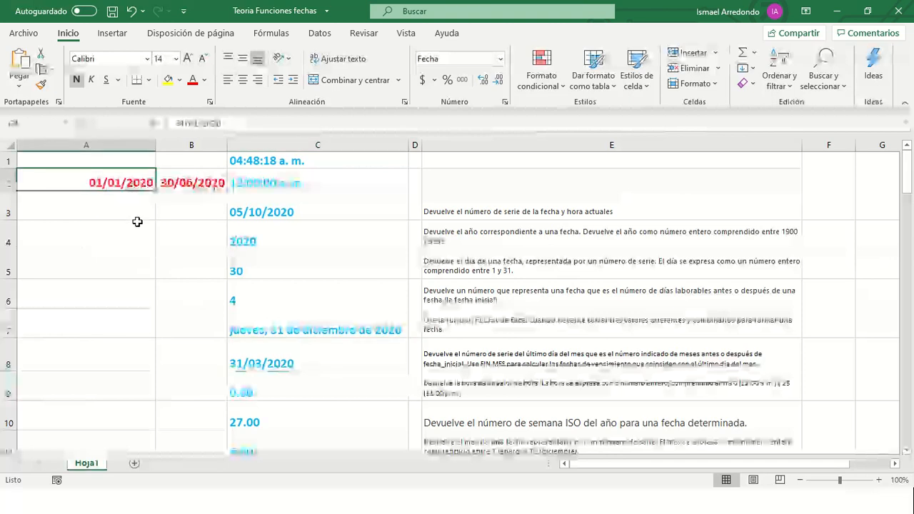
{"action": "left_click", "coordinate": [261, 365]}
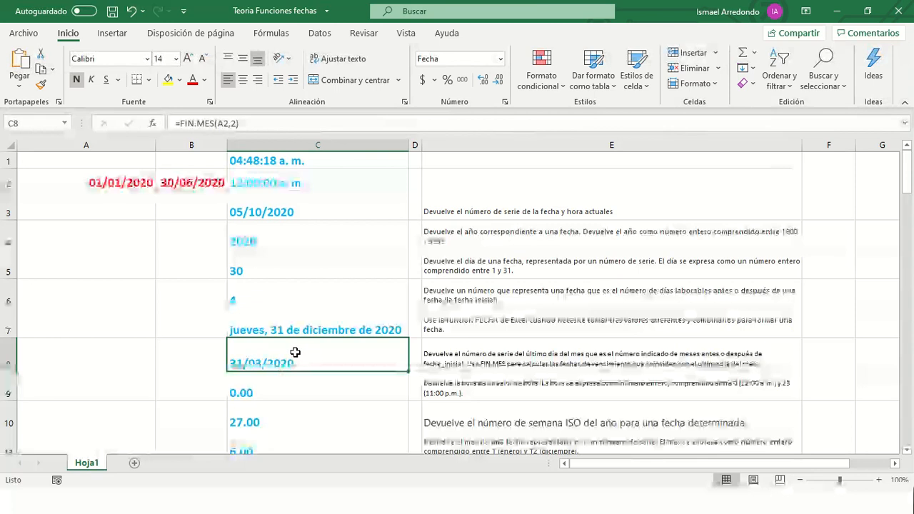
{"action": "left_click", "coordinate": [233, 124]}
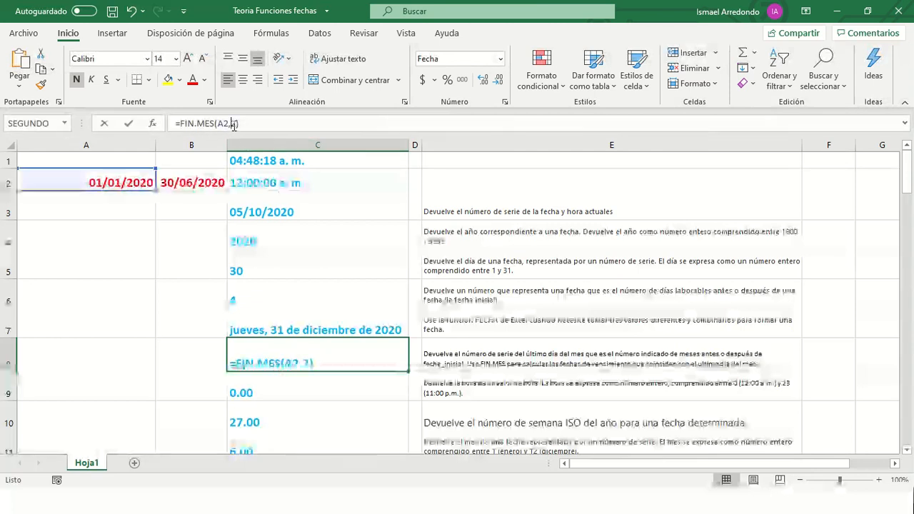
{"action": "double_click", "coordinate": [233, 124]}
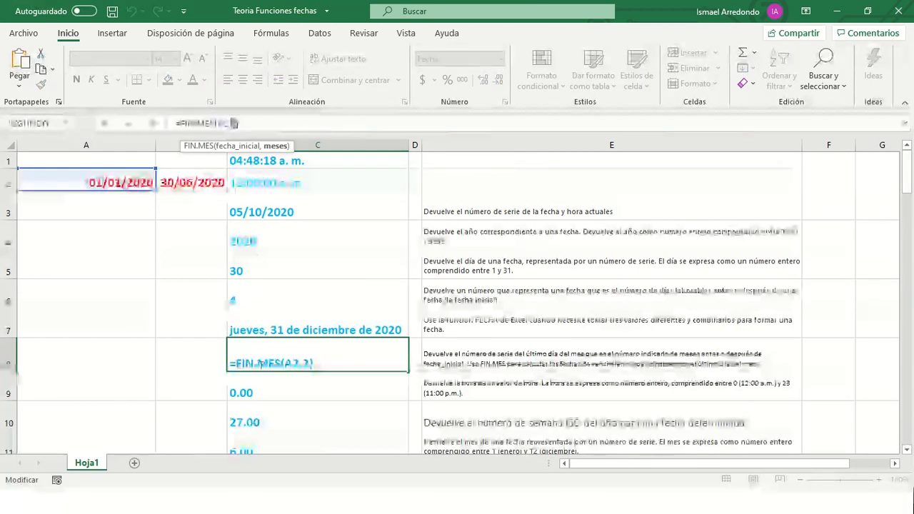
{"action": "left_click", "coordinate": [292, 390]}
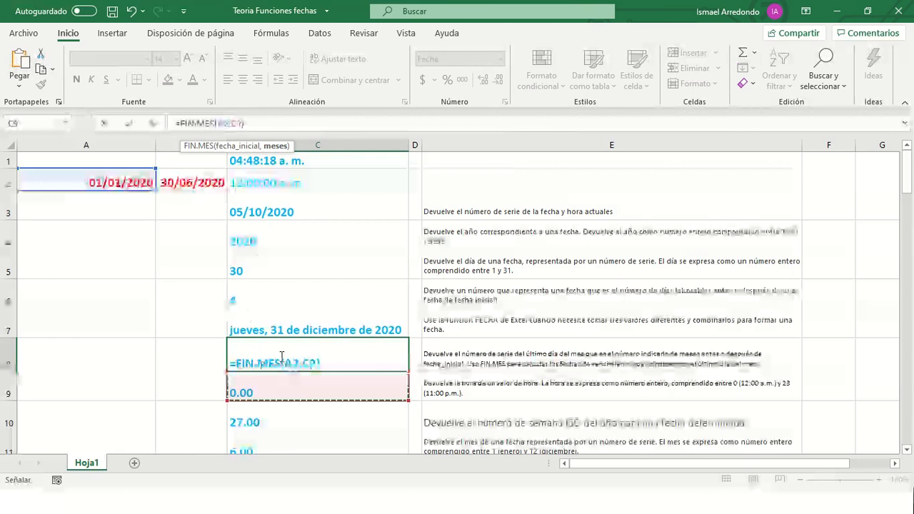
{"action": "key", "text": "ctrl+Return"}
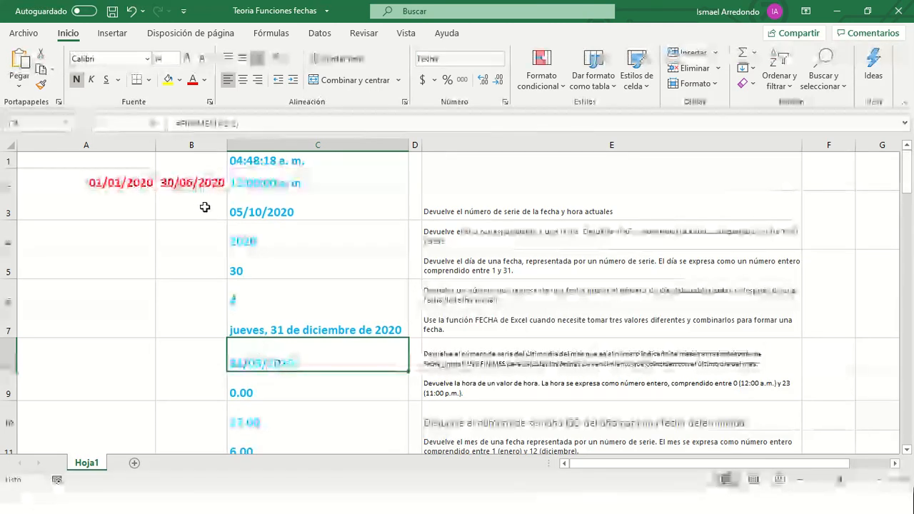
- Replace A2 with B2 as the start date in C8's FIN.MES formula
{"action": "left_click", "coordinate": [187, 182]}
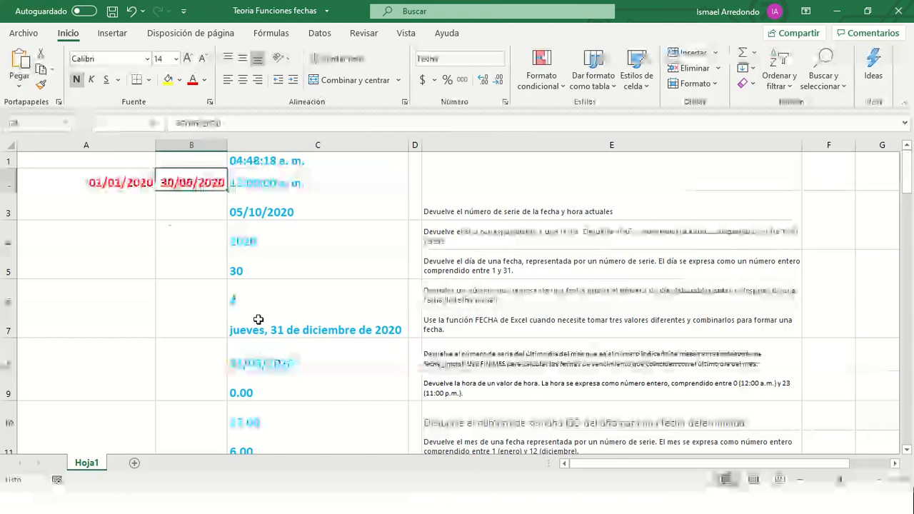
{"action": "left_click", "coordinate": [275, 357]}
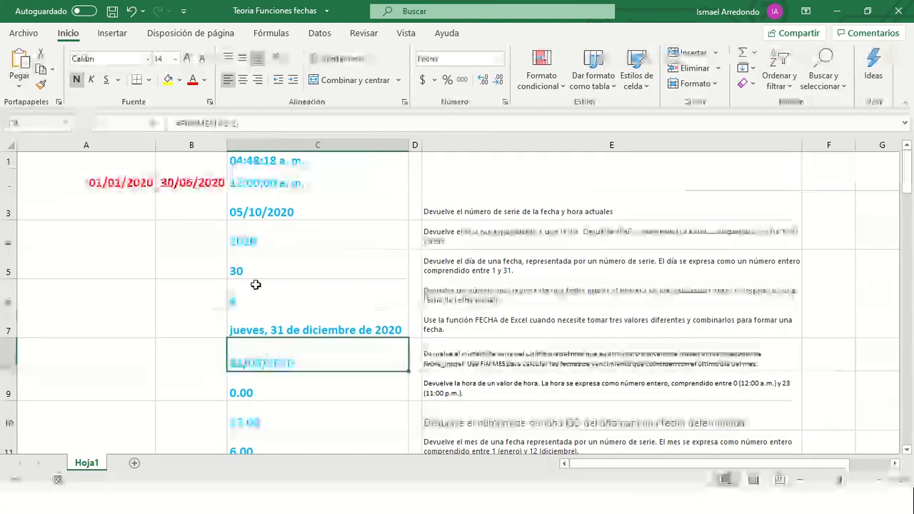
{"action": "left_click", "coordinate": [223, 125]}
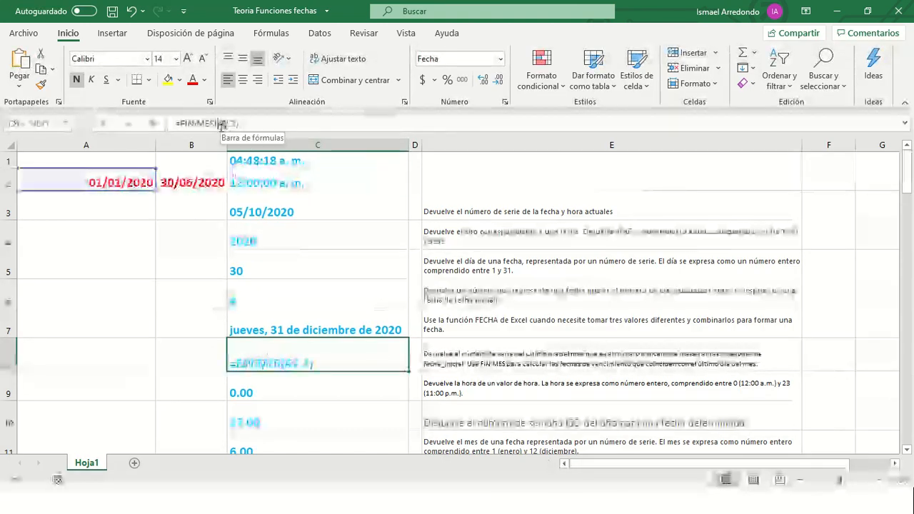
{"action": "left_click", "coordinate": [187, 183]}
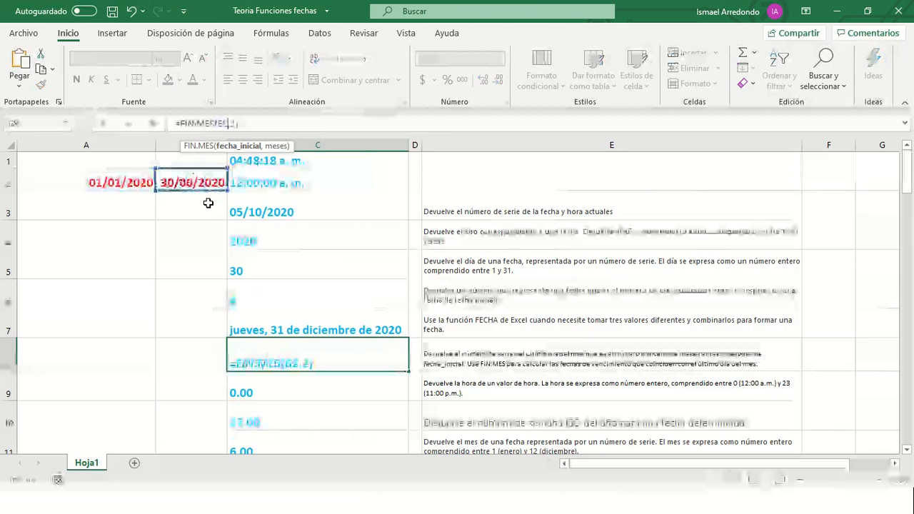
{"action": "key", "text": "Return"}
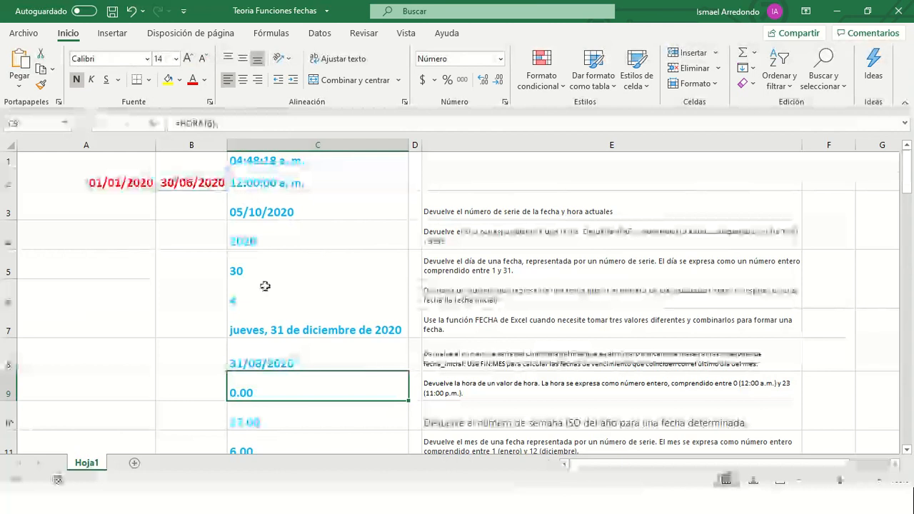
- Change the months argument to 1, then to 6, making C8 =FIN.MES(B2,6)
{"action": "left_click", "coordinate": [272, 366]}
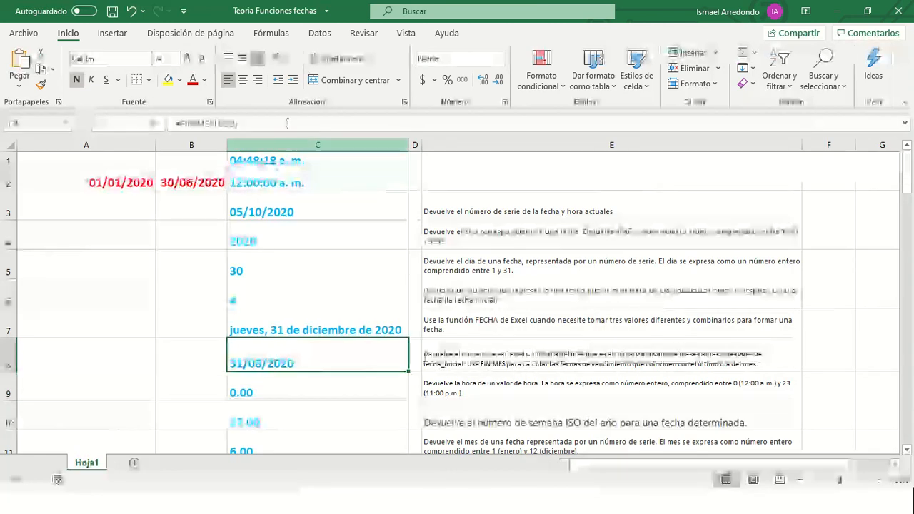
{"action": "left_click", "coordinate": [234, 124]}
{"action": "key", "text": "BackSpace"}
{"action": "key", "text": "BackSpace"}
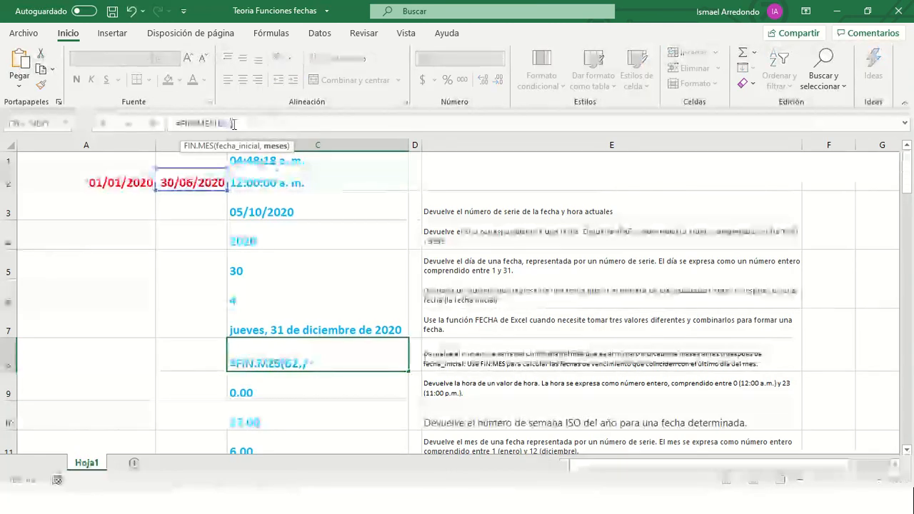
{"action": "type", "text": "1)"}
{"action": "key", "text": "Return"}
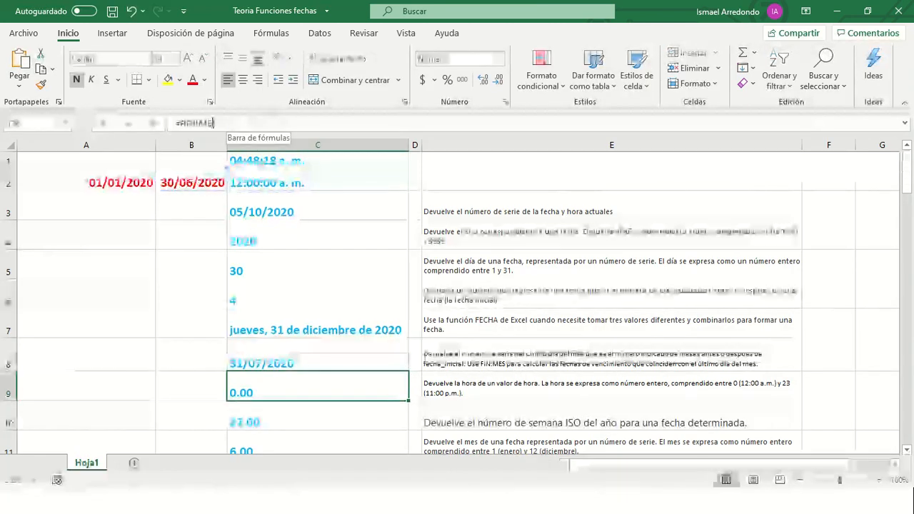
{"action": "left_click", "coordinate": [251, 363]}
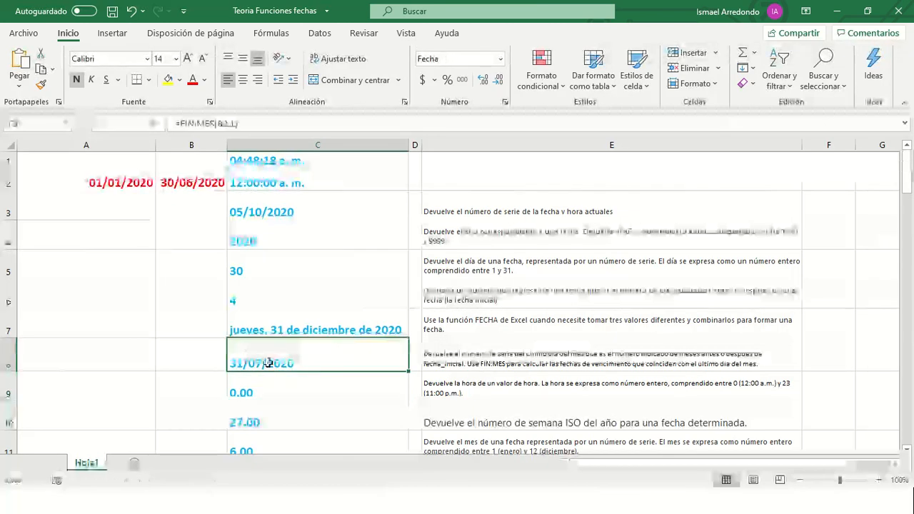
{"action": "left_click", "coordinate": [236, 124]}
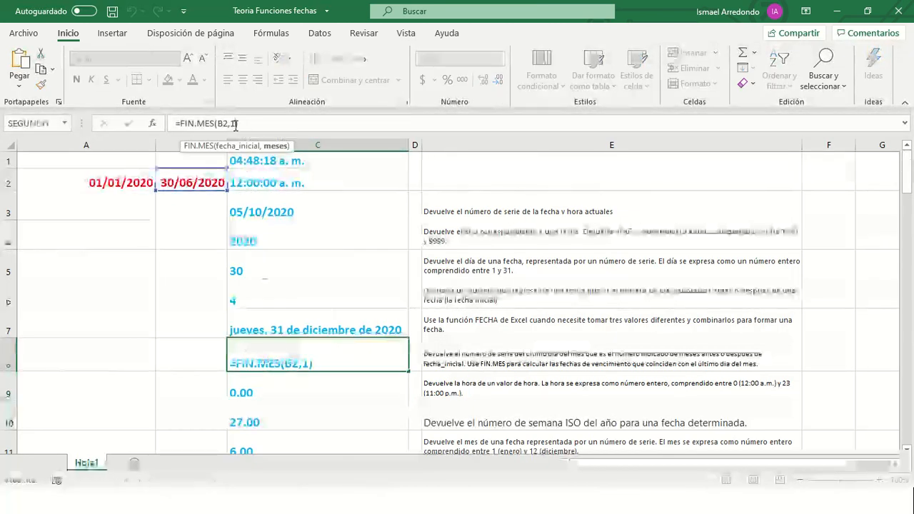
{"action": "type", "text": "6"}
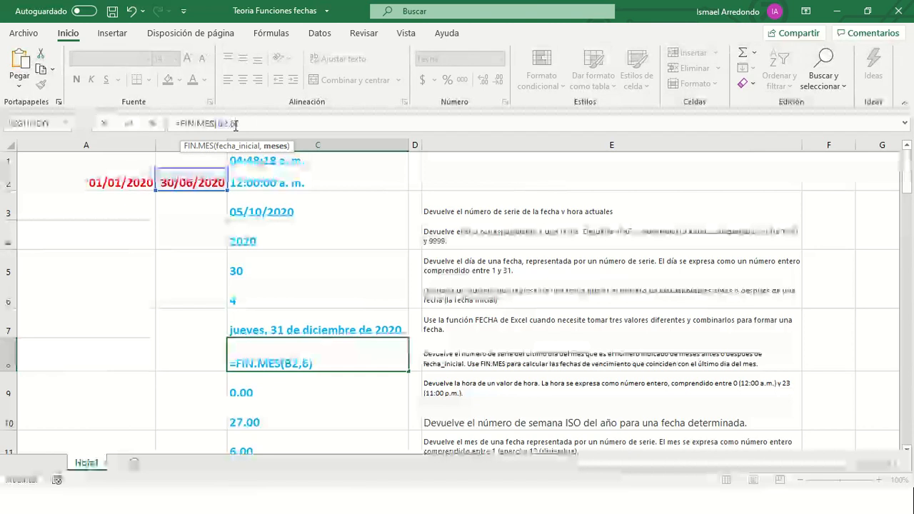
{"action": "key", "text": "Return"}
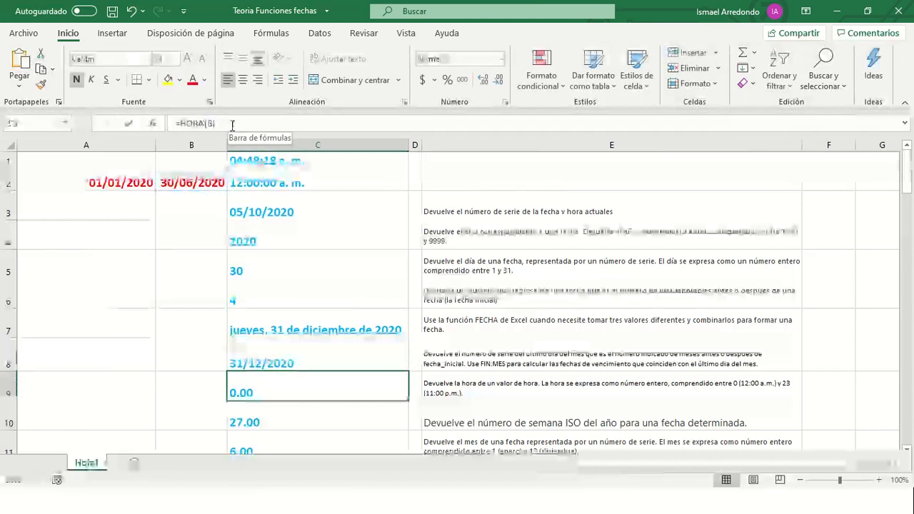
{"action": "left_click", "coordinate": [304, 363]}
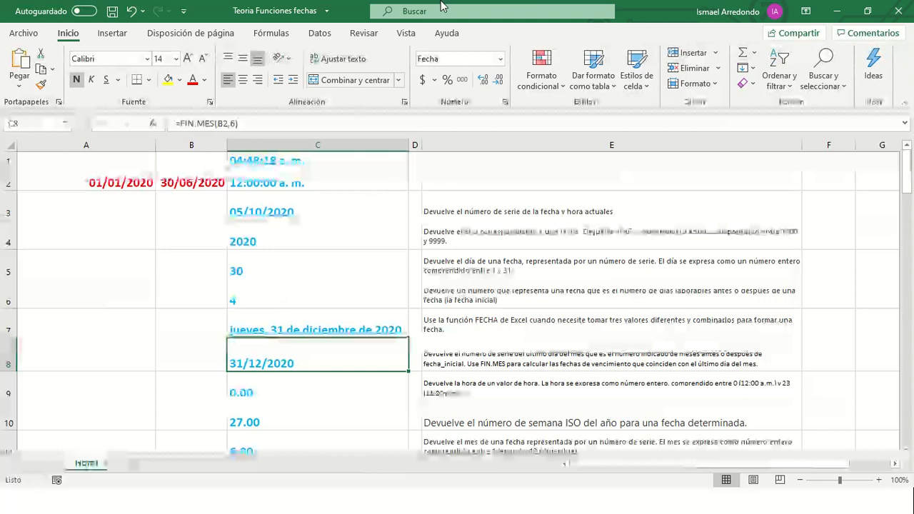
- Apply the Fecha larga format to C8 so it reads jueves, 31 de diciembre de 2020
{"action": "left_click", "coordinate": [500, 58]}
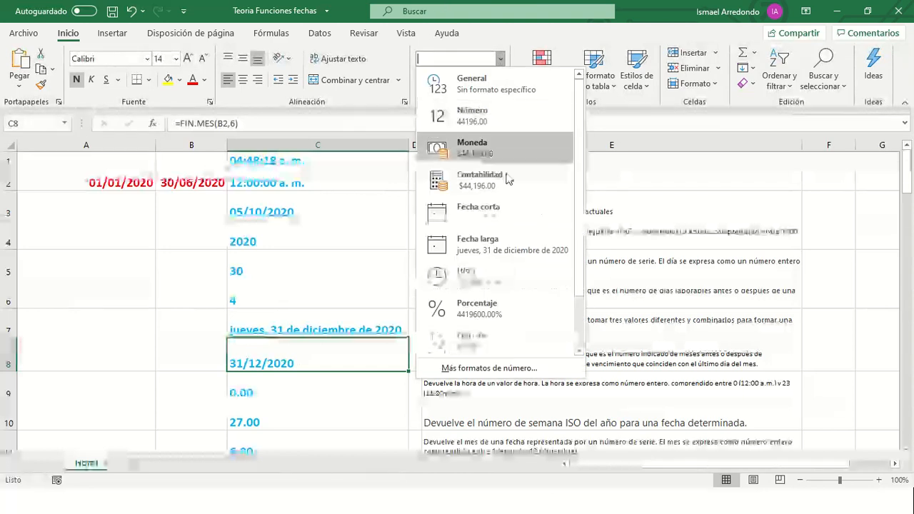
{"action": "left_click", "coordinate": [479, 250]}
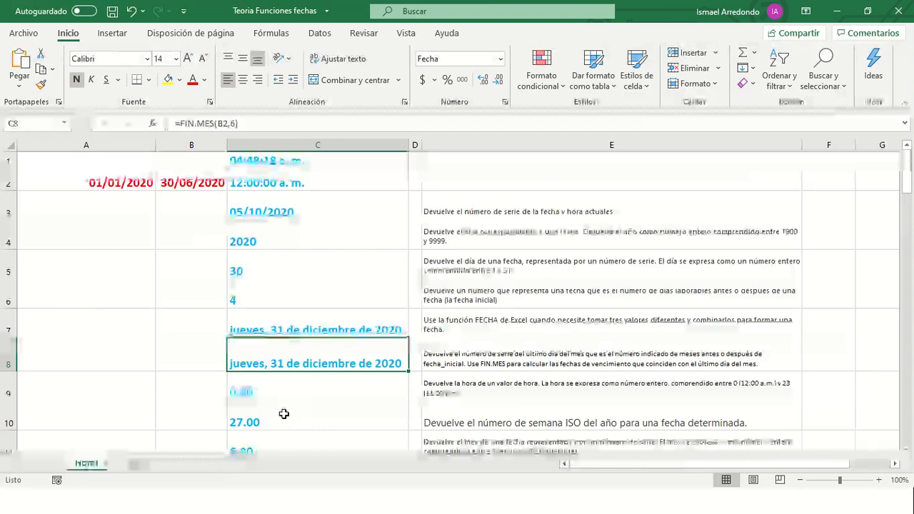
{"action": "scroll", "coordinate": [279, 402], "scroll_direction": "down", "scroll_amount": 2}
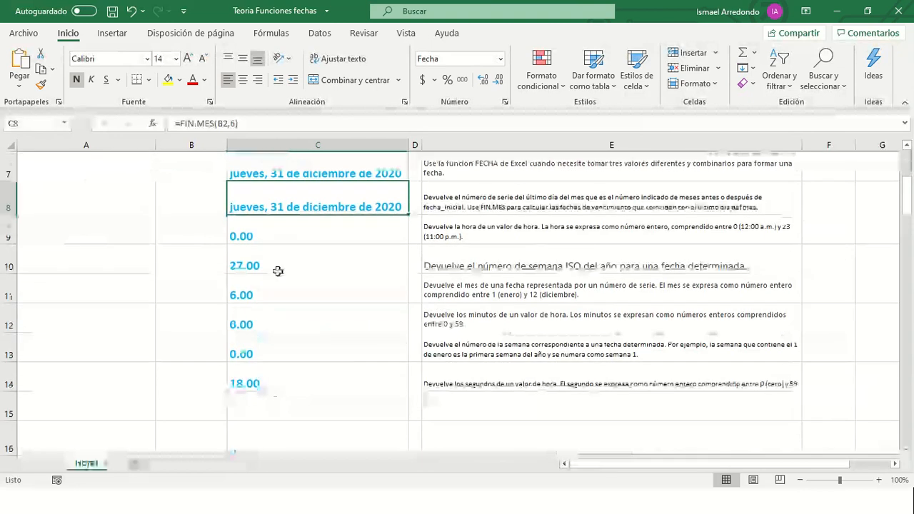
{"action": "left_click", "coordinate": [279, 236]}
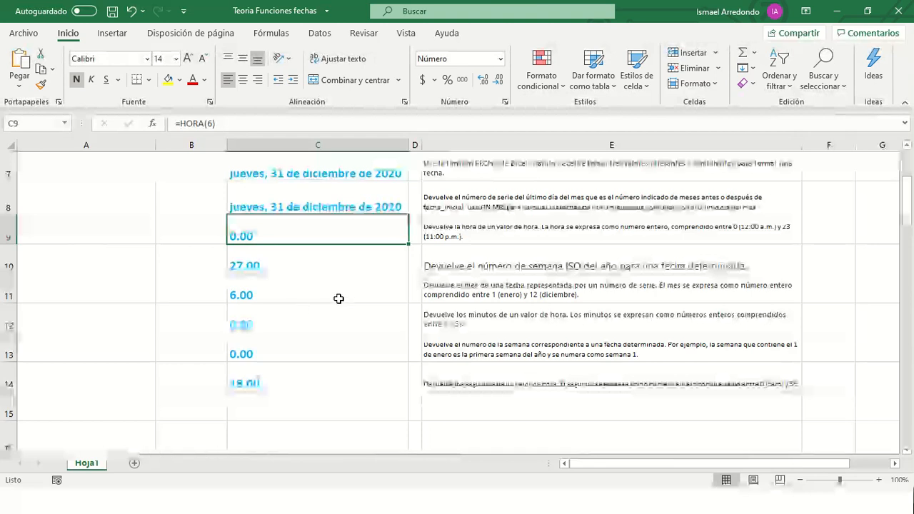
- Replace B2 with A2 in C10's =ISO.NUM.DE.SEMANA formula so it returns 1.00
{"action": "left_click", "coordinate": [256, 271]}
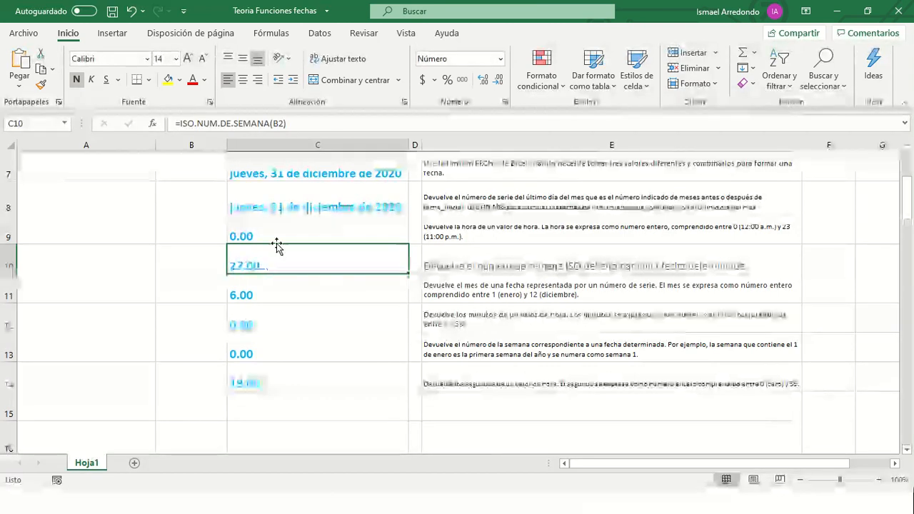
{"action": "scroll", "coordinate": [159, 212], "scroll_direction": "up", "scroll_amount": 2}
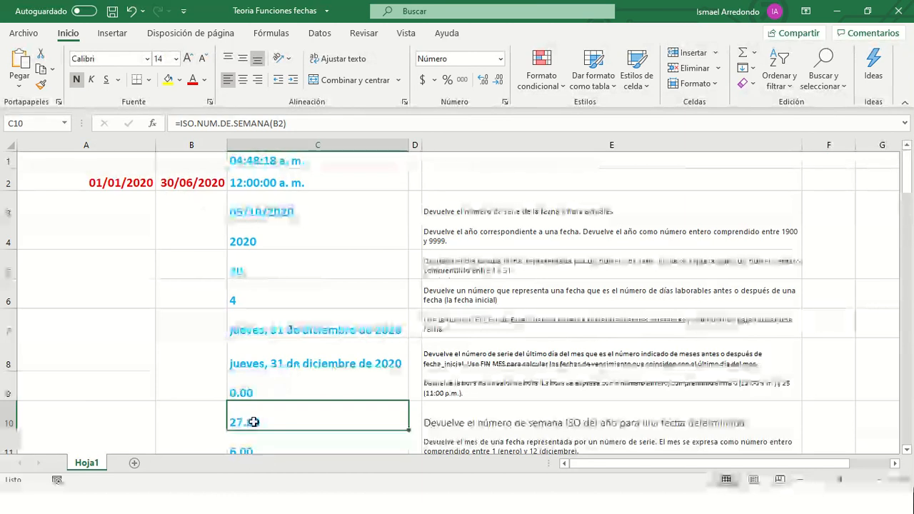
{"action": "double_click", "coordinate": [278, 123]}
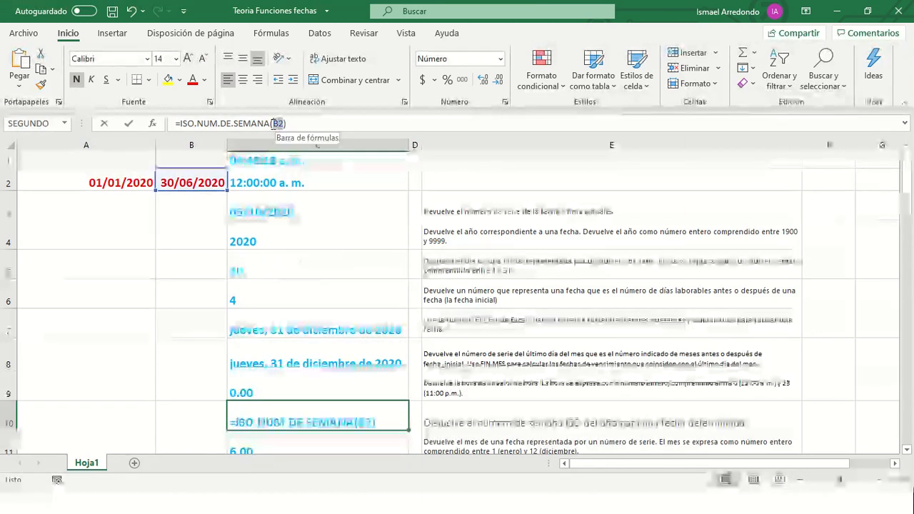
{"action": "left_click", "coordinate": [120, 183]}
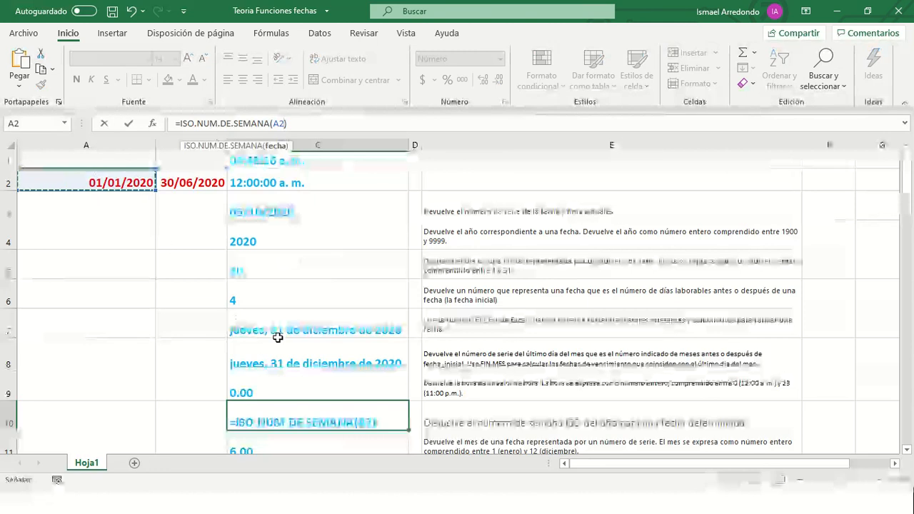
{"action": "key", "text": "Return"}
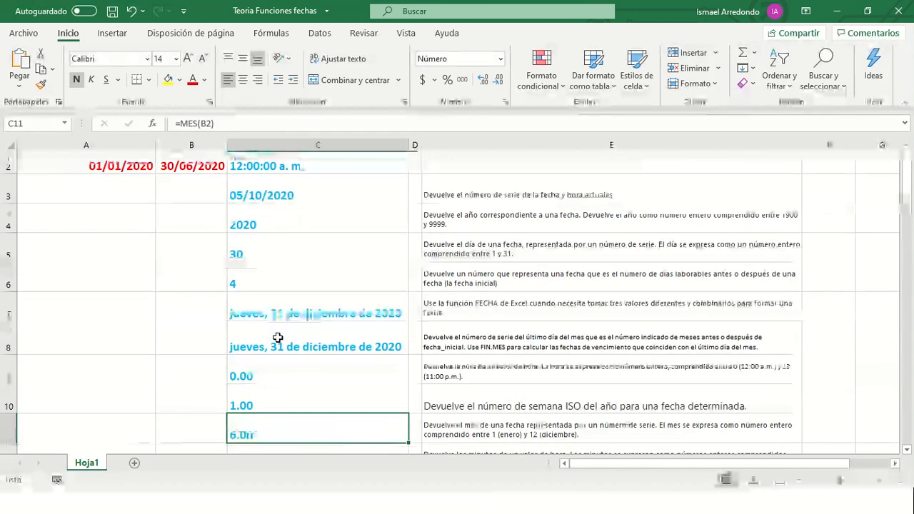
{"action": "left_click", "coordinate": [252, 404]}
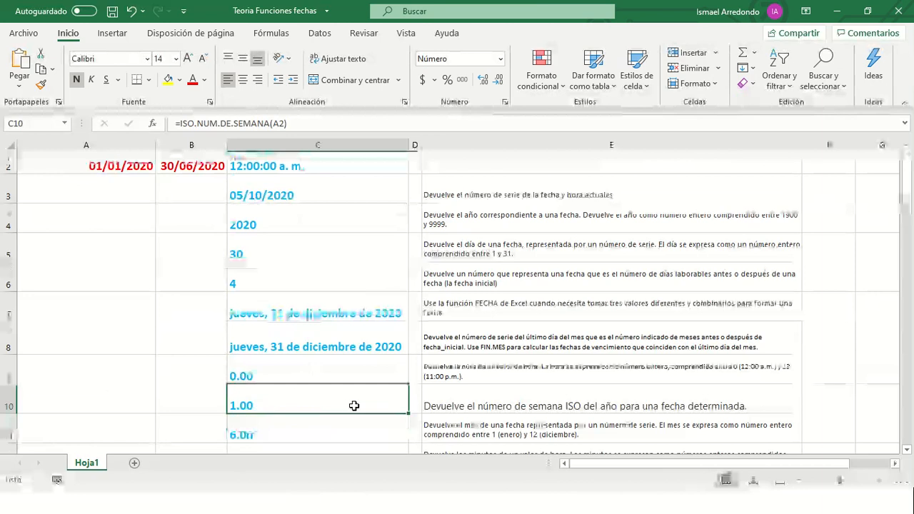
{"action": "scroll", "coordinate": [354, 406], "scroll_direction": "down", "scroll_amount": 2}
{"action": "left_click", "coordinate": [306, 261]}
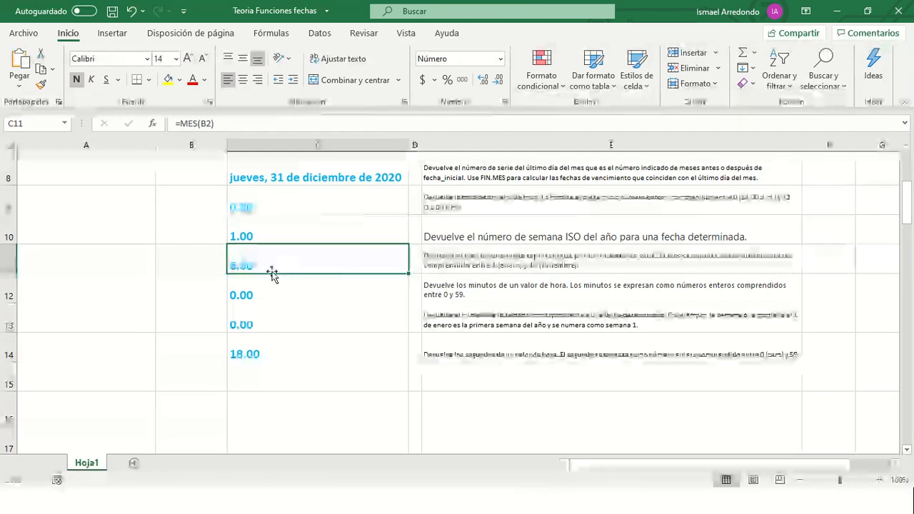
- Change C11 from =MES(B2) to =MES(A2) so it returns 1.00 instead of 6.00
{"action": "scroll", "coordinate": [272, 275], "scroll_direction": "up", "scroll_amount": 2}
{"action": "left_click", "coordinate": [194, 186]}
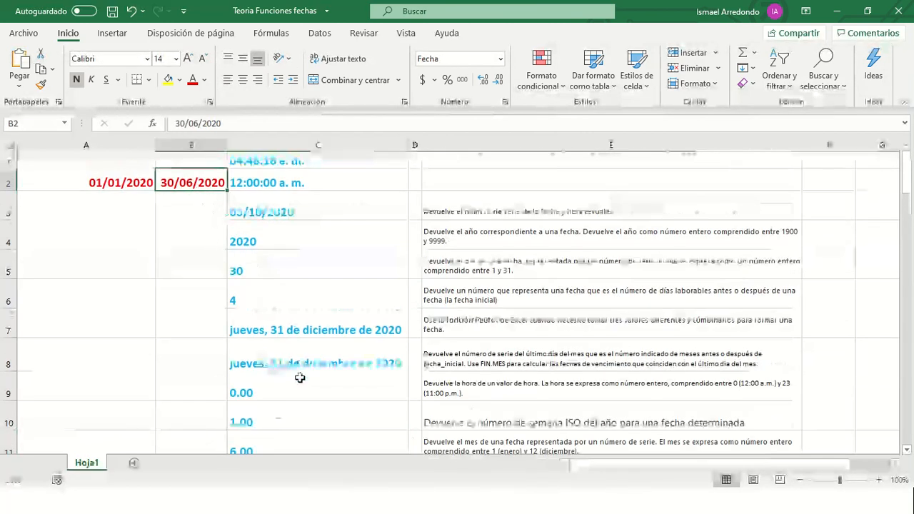
{"action": "scroll", "coordinate": [299, 378], "scroll_direction": "down", "scroll_amount": 2}
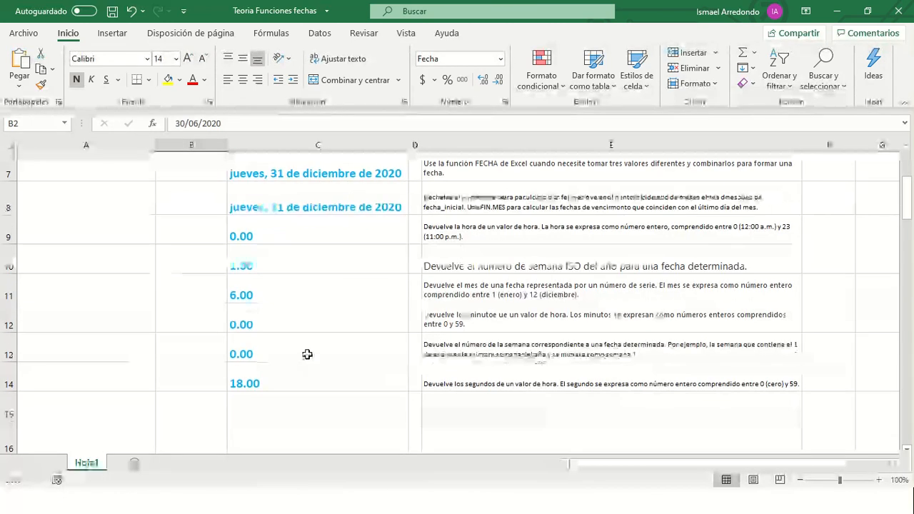
{"action": "left_click", "coordinate": [305, 293]}
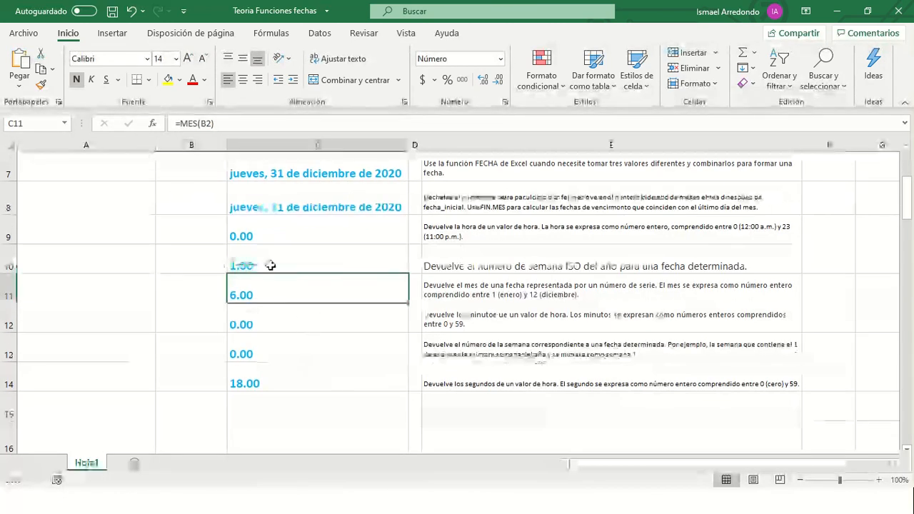
{"action": "left_click", "coordinate": [221, 126]}
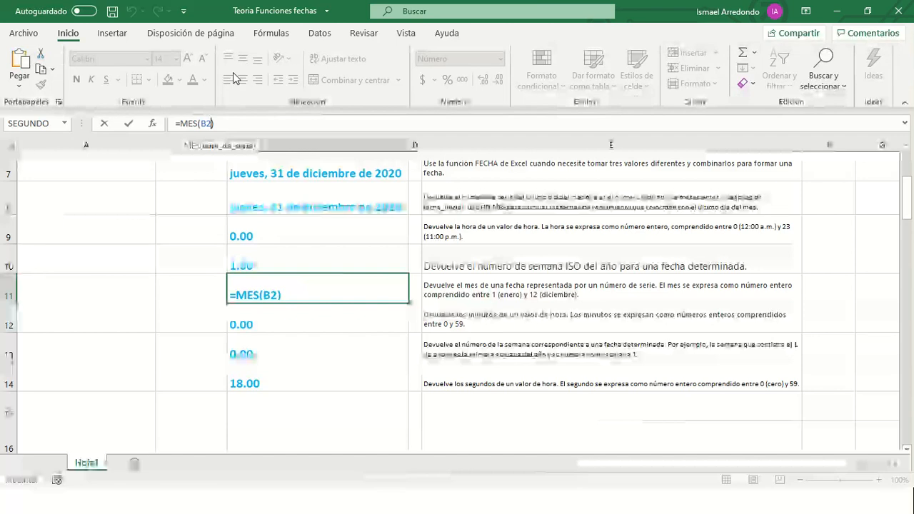
{"action": "double_click", "coordinate": [206, 123]}
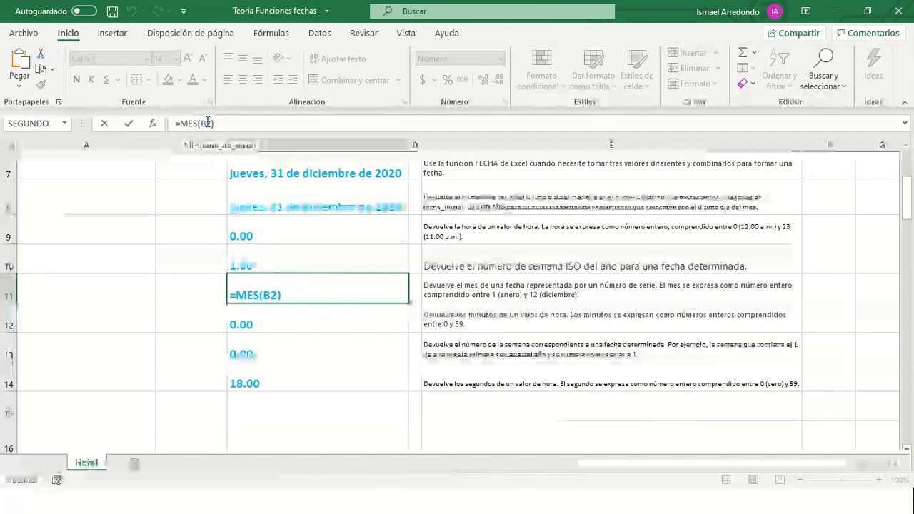
{"action": "scroll", "coordinate": [136, 186], "scroll_direction": "up", "scroll_amount": 2}
{"action": "left_click", "coordinate": [132, 187]}
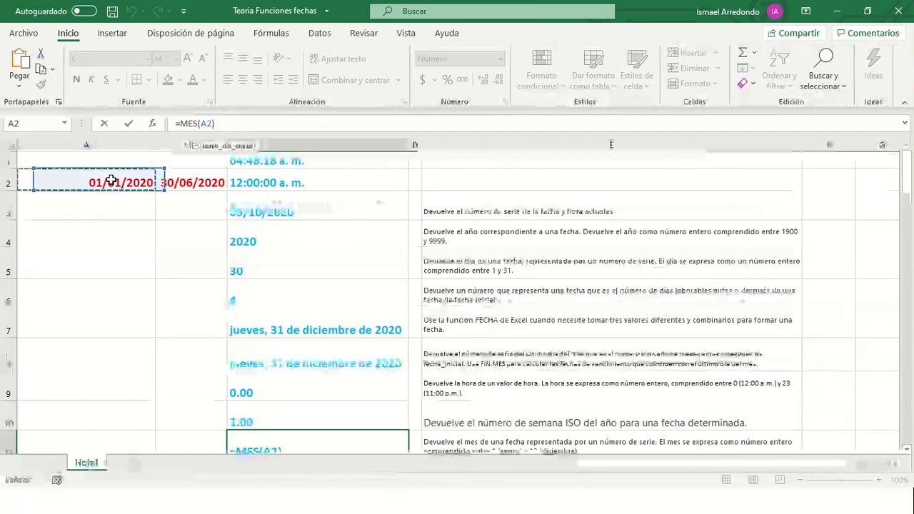
{"action": "key", "text": "Return"}
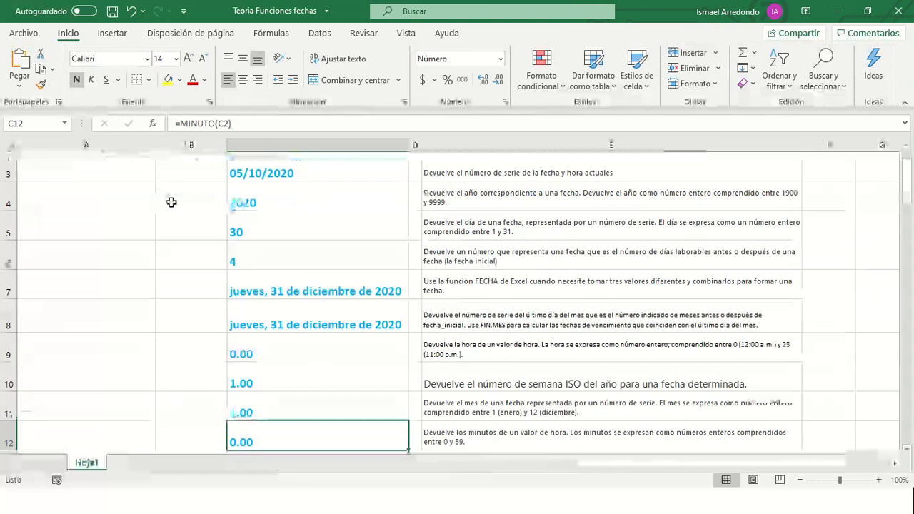
{"action": "left_click", "coordinate": [262, 413]}
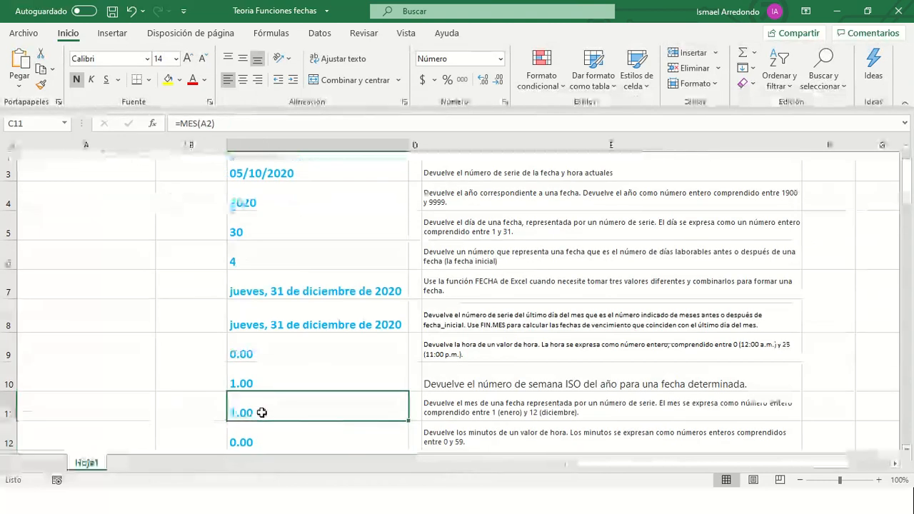
{"action": "scroll", "coordinate": [122, 286], "scroll_direction": "up", "scroll_amount": 1}
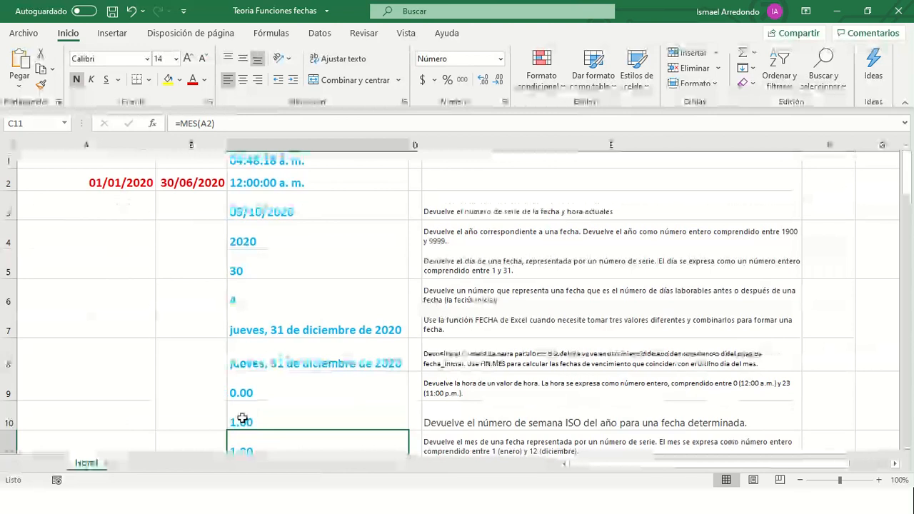
{"action": "scroll", "coordinate": [285, 383], "scroll_direction": "down", "scroll_amount": 3}
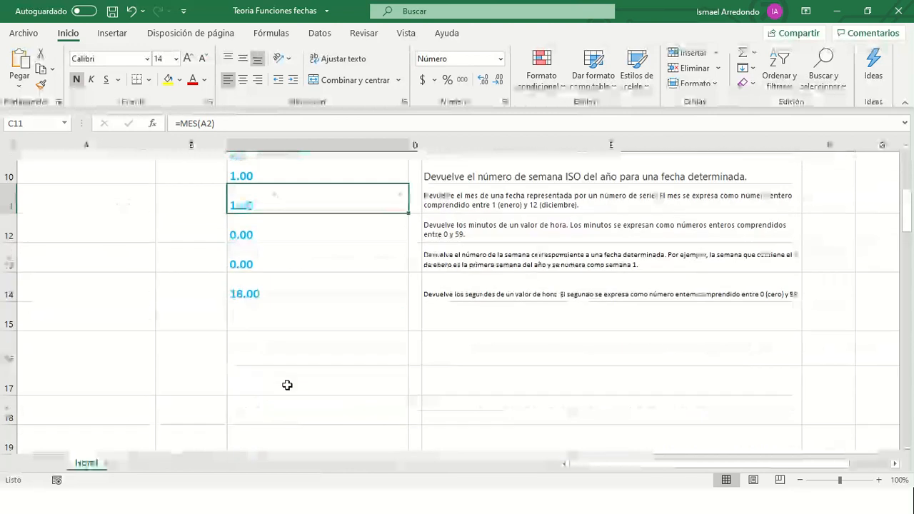
{"action": "left_click", "coordinate": [308, 230]}
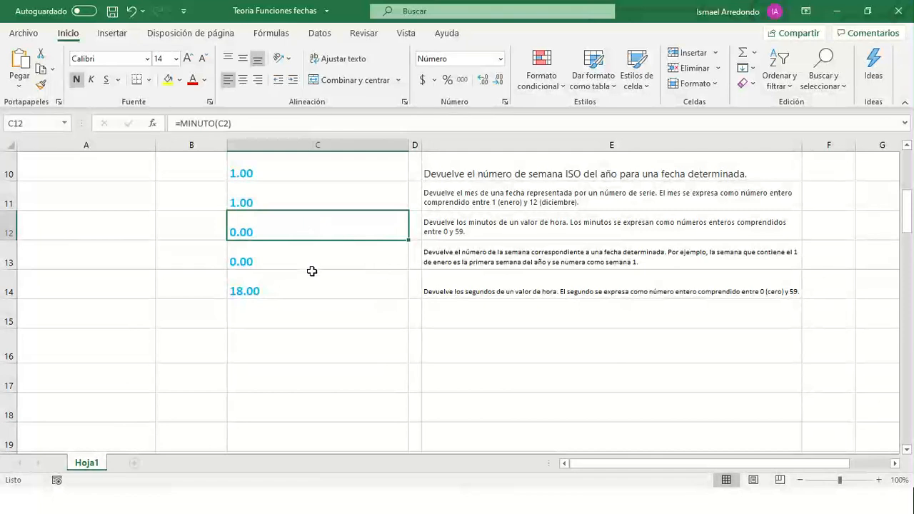
{"action": "left_click", "coordinate": [285, 262]}
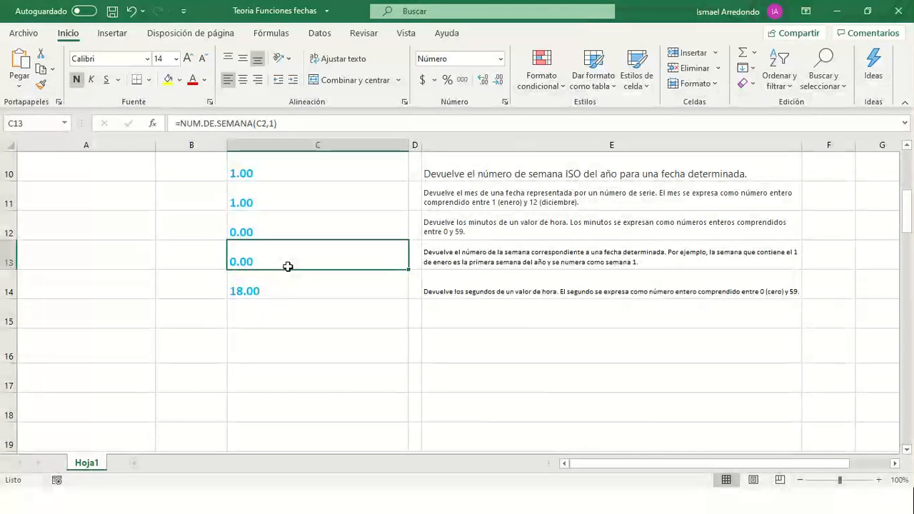
{"action": "scroll", "coordinate": [261, 264], "scroll_direction": "up", "scroll_amount": 3}
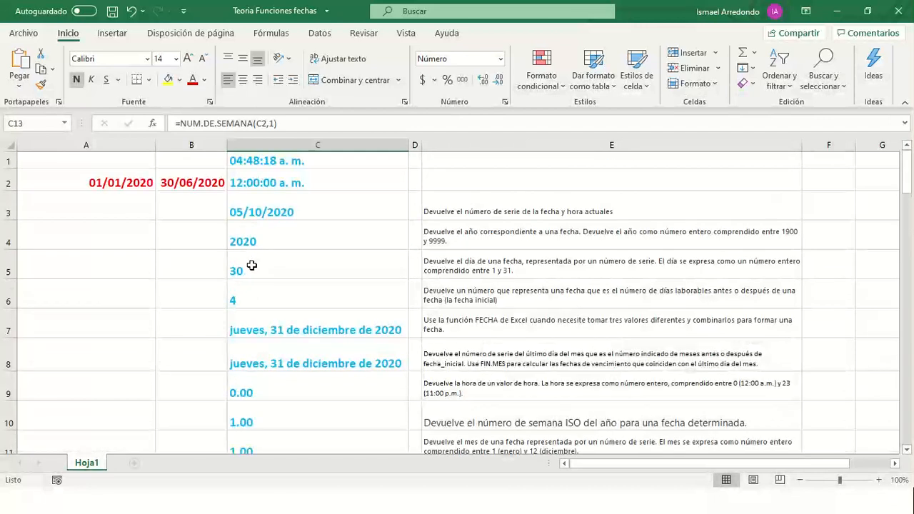
{"action": "left_click", "coordinate": [198, 184]}
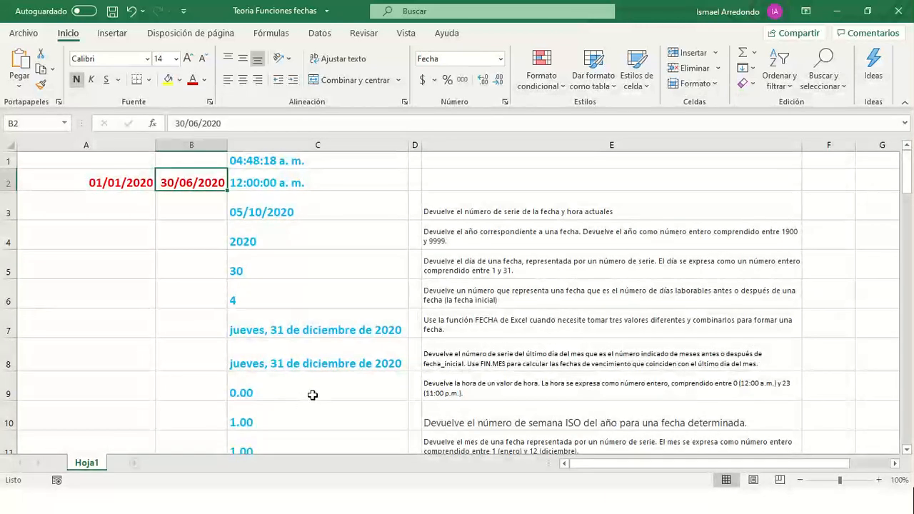
{"action": "scroll", "coordinate": [314, 387], "scroll_direction": "down", "scroll_amount": 3}
{"action": "scroll", "coordinate": [315, 387], "scroll_direction": "down", "scroll_amount": 2}
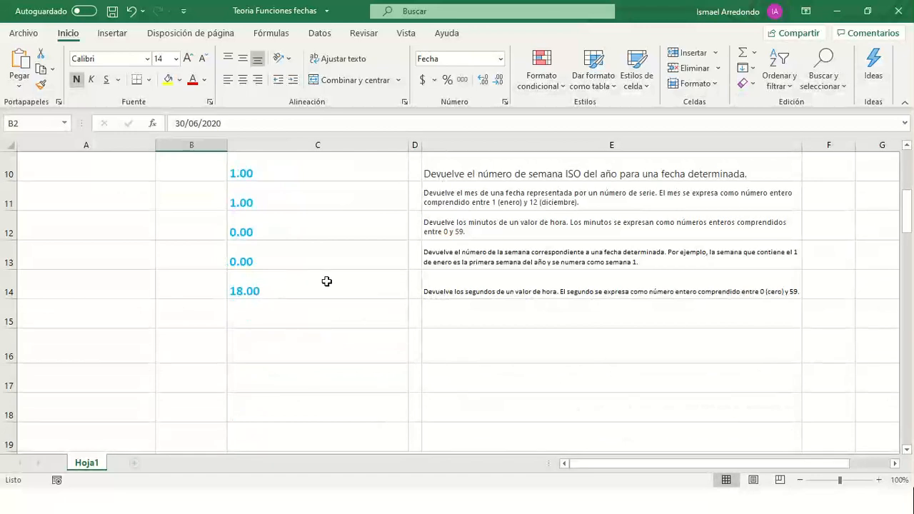
- Swap C2 for B2 in C13's =NUM.DE.SEMANA formula so it returns week 27.00
{"action": "left_click", "coordinate": [248, 260]}
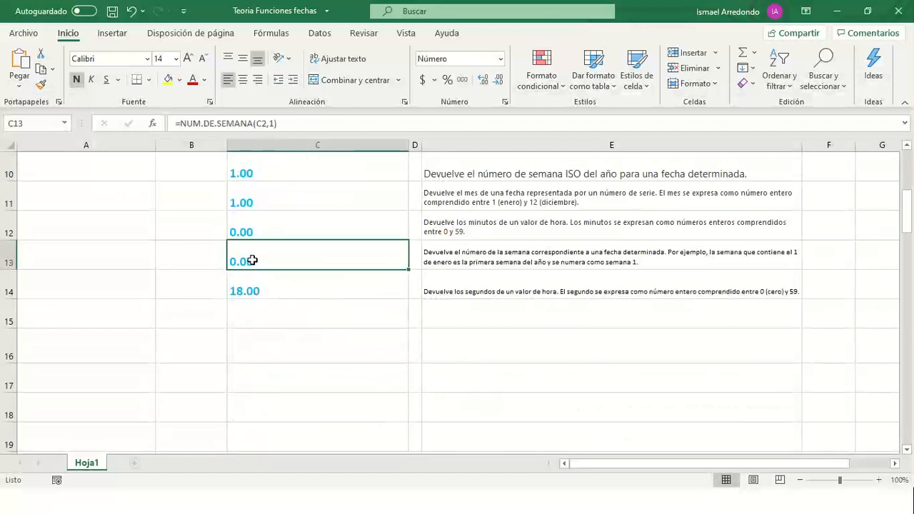
{"action": "left_click", "coordinate": [265, 124]}
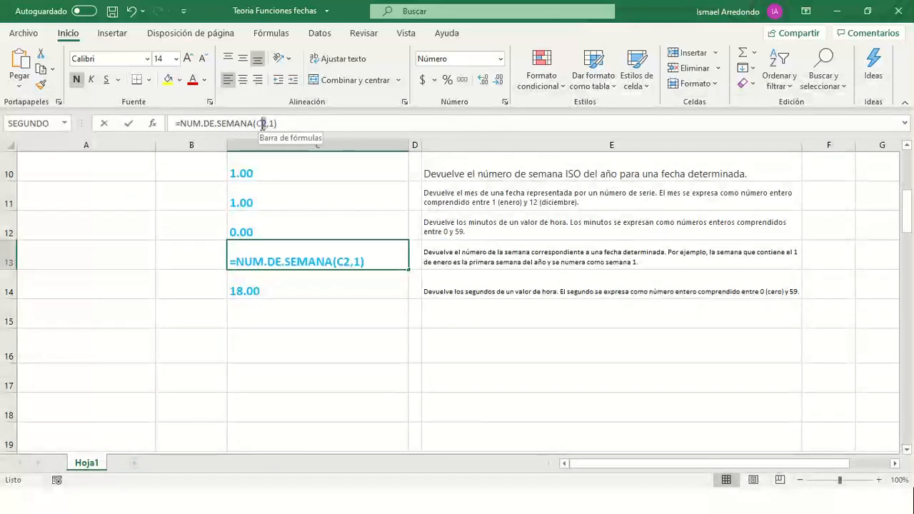
{"action": "scroll", "coordinate": [175, 231], "scroll_direction": "up", "scroll_amount": 3}
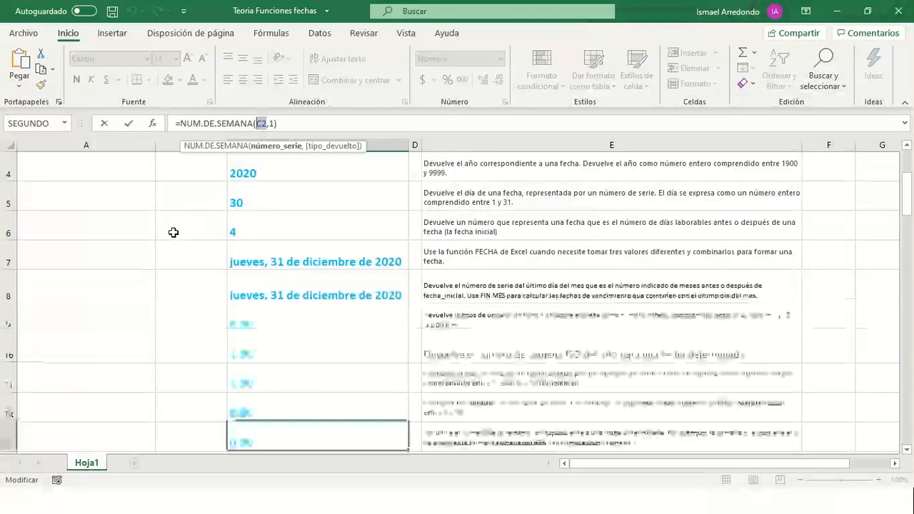
{"action": "left_click", "coordinate": [193, 183]}
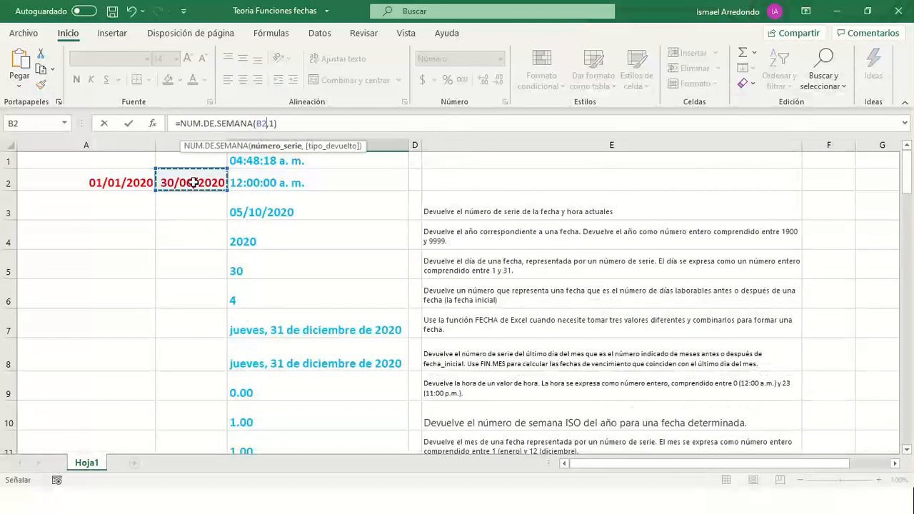
{"action": "key", "text": "Return"}
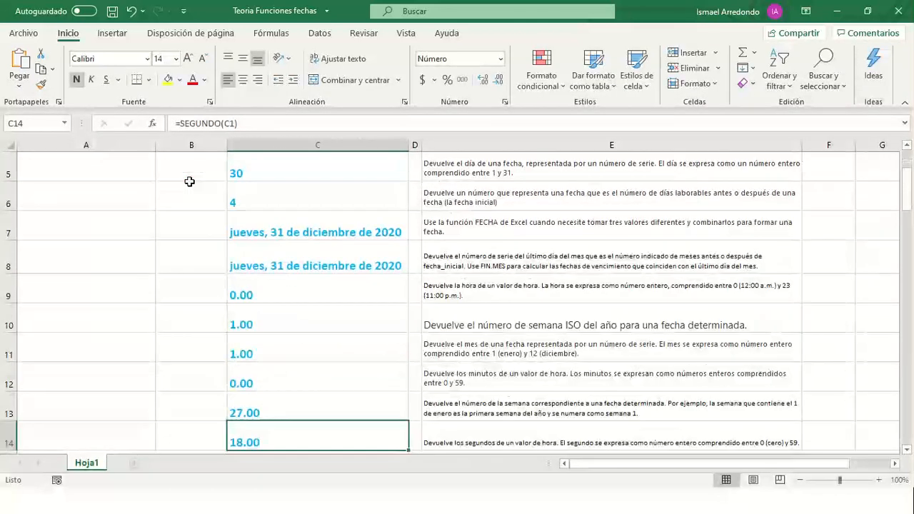
{"action": "scroll", "coordinate": [268, 407], "scroll_direction": "up", "scroll_amount": 3}
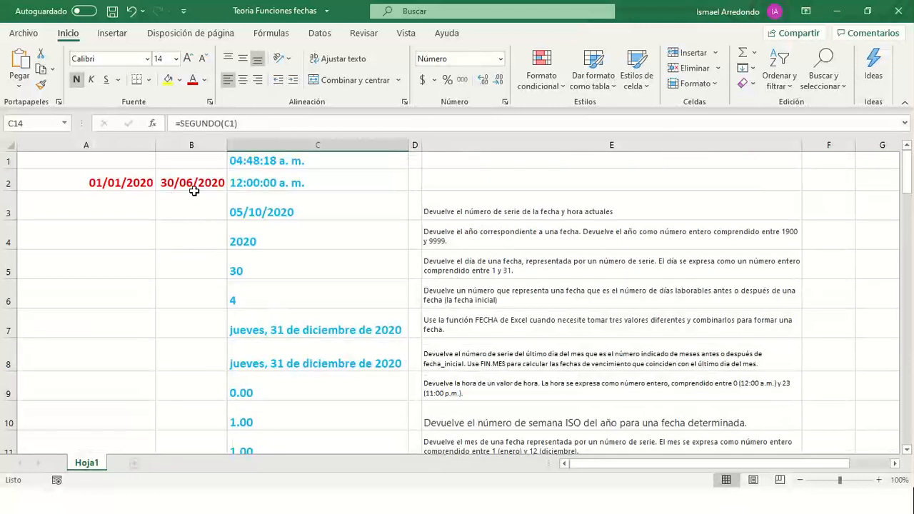
{"action": "scroll", "coordinate": [290, 430], "scroll_direction": "down", "scroll_amount": 2}
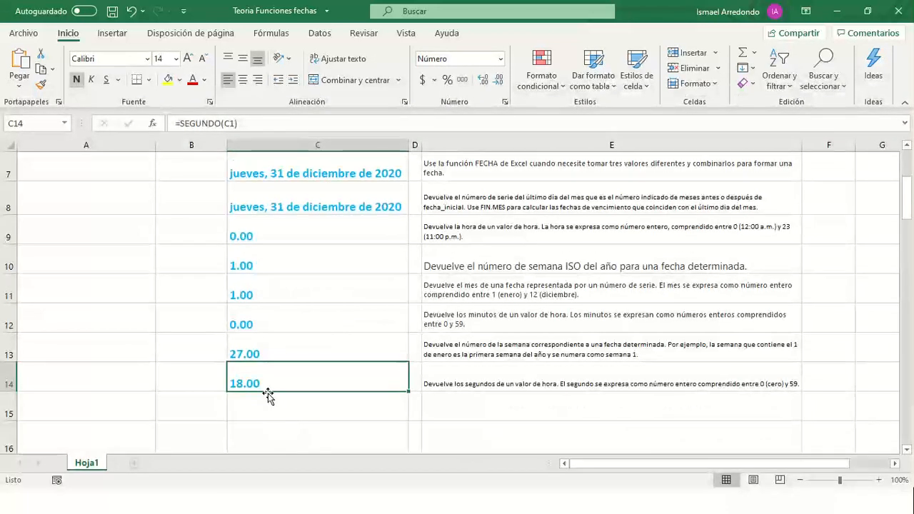
{"action": "scroll", "coordinate": [268, 396], "scroll_direction": "up", "scroll_amount": 2}
{"action": "scroll", "coordinate": [275, 399], "scroll_direction": "down", "scroll_amount": 2}
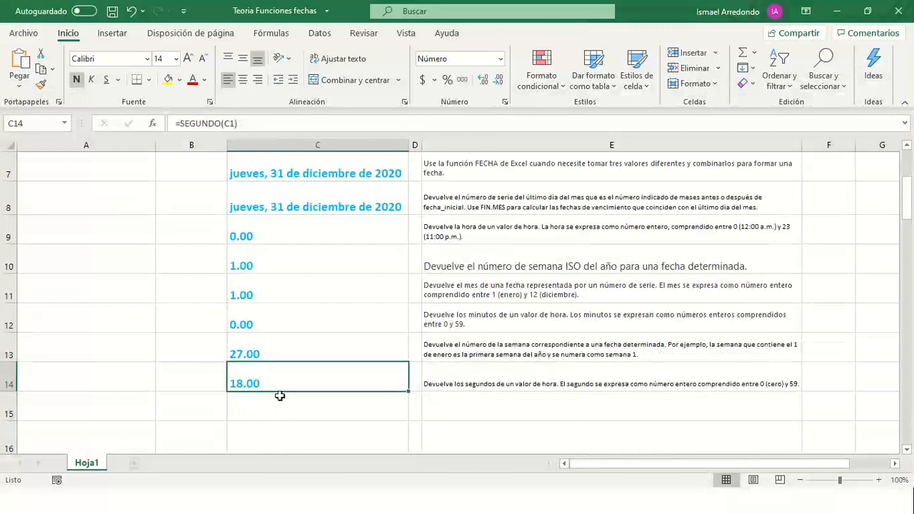
{"action": "left_click", "coordinate": [263, 355]}
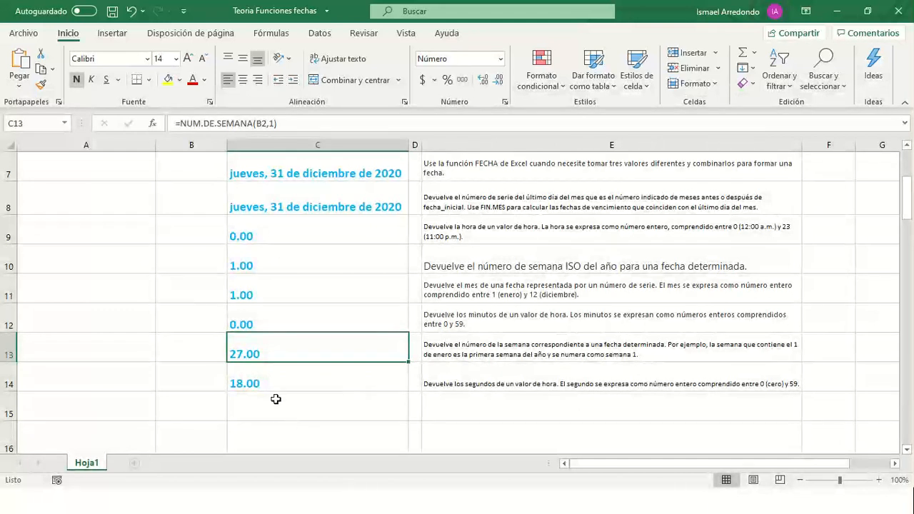
{"action": "left_click", "coordinate": [265, 385]}
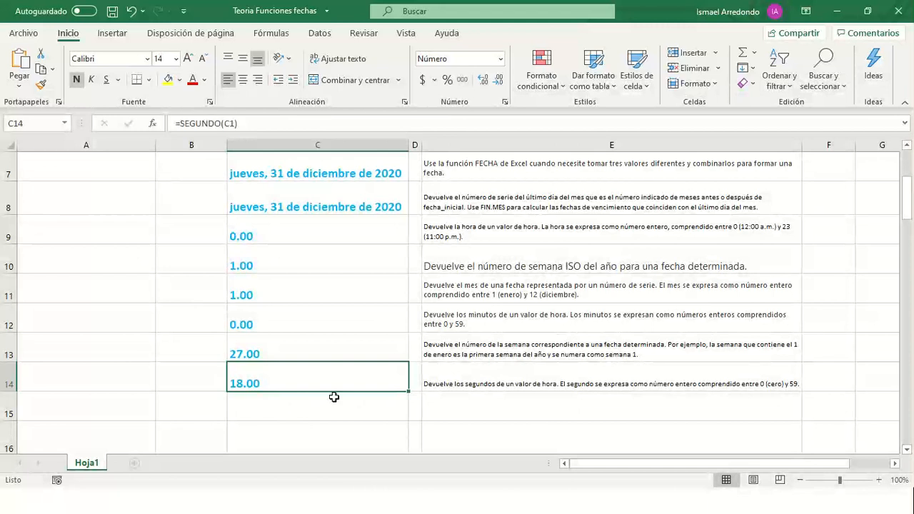
{"action": "left_click", "coordinate": [286, 351]}
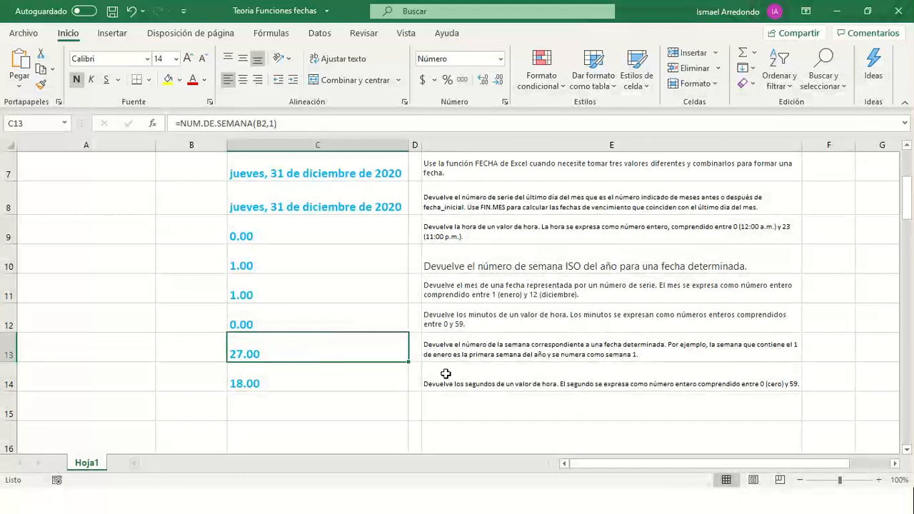
{"action": "left_click", "coordinate": [273, 385]}
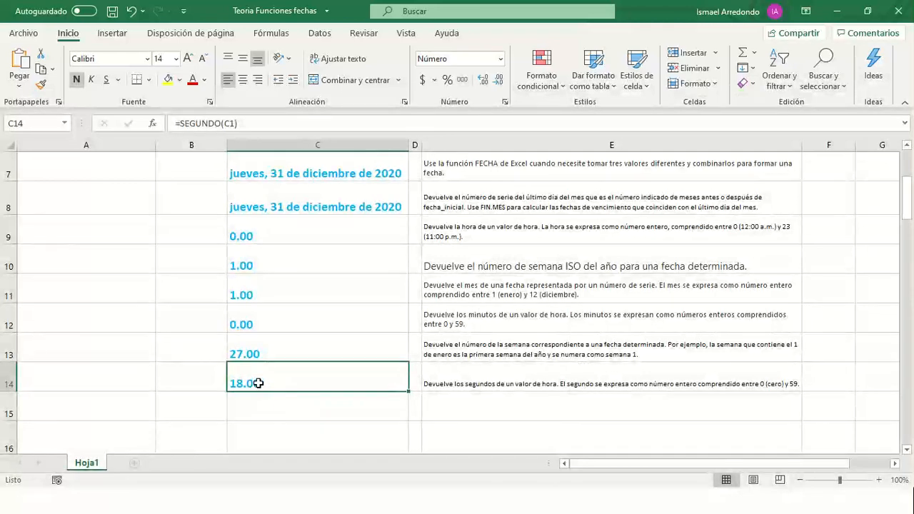
{"action": "scroll", "coordinate": [257, 384], "scroll_direction": "up", "scroll_amount": 2}
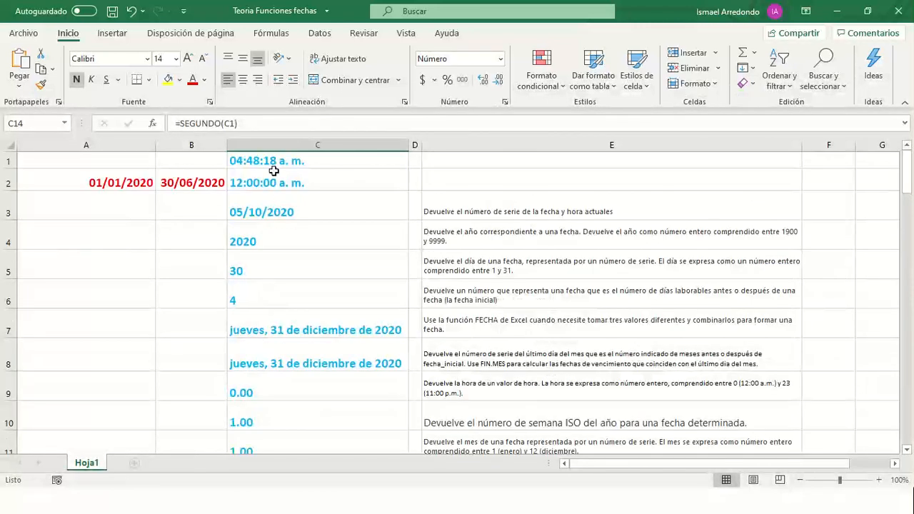
{"action": "left_click", "coordinate": [269, 167]}
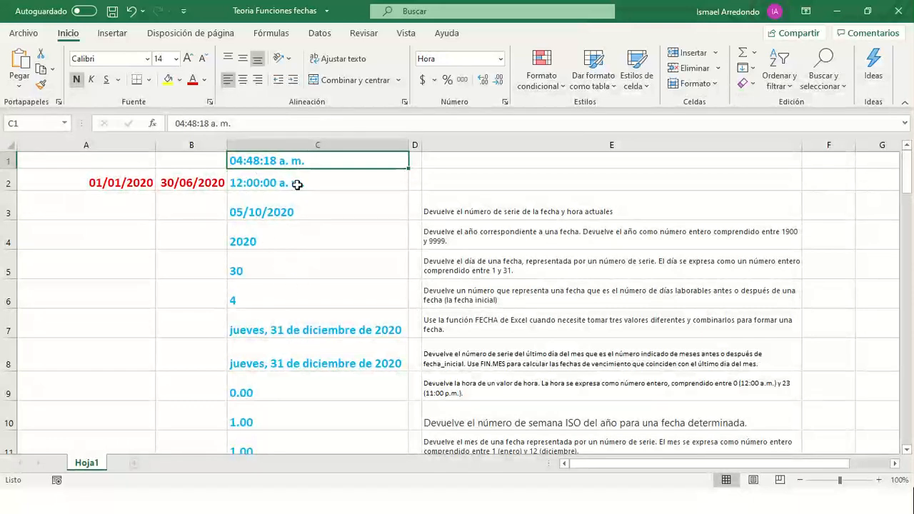
{"action": "scroll", "coordinate": [300, 441], "scroll_direction": "down", "scroll_amount": 4}
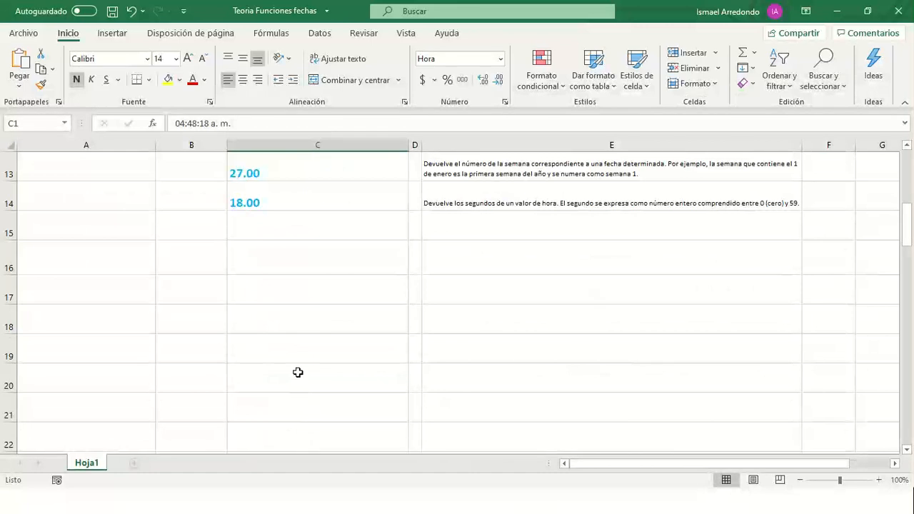
{"action": "scroll", "coordinate": [298, 371], "scroll_direction": "up", "scroll_amount": 2}
{"action": "left_click", "coordinate": [251, 387]}
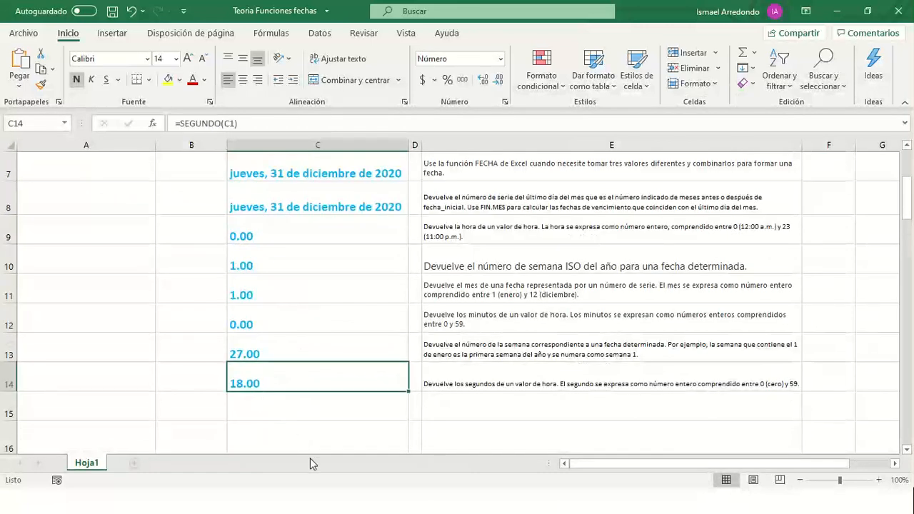
{"action": "scroll", "coordinate": [282, 397], "scroll_direction": "up", "scroll_amount": 2}
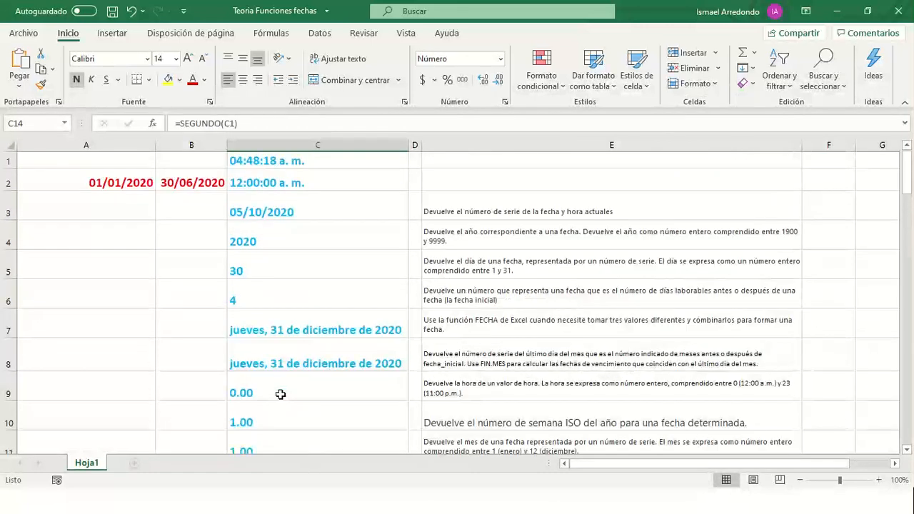
{"action": "scroll", "coordinate": [303, 300], "scroll_direction": "down", "scroll_amount": 2}
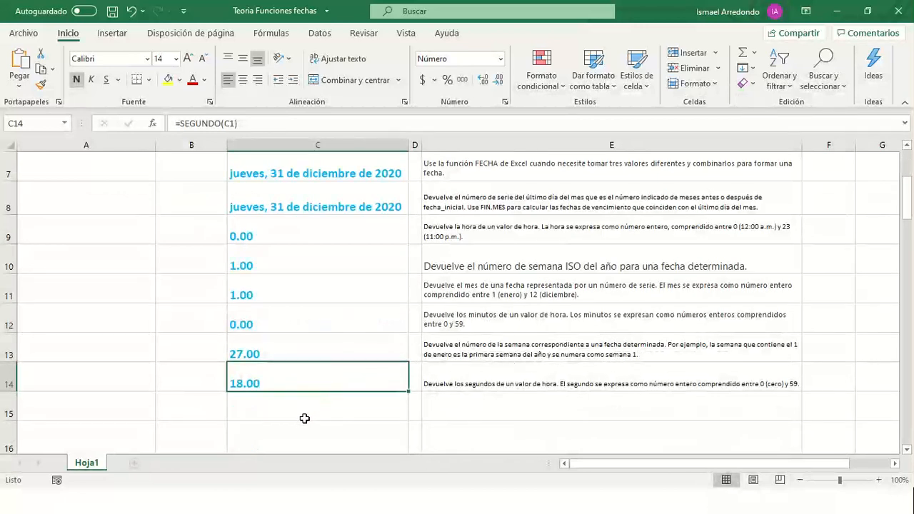
{"action": "scroll", "coordinate": [302, 350], "scroll_direction": "up", "scroll_amount": 2}
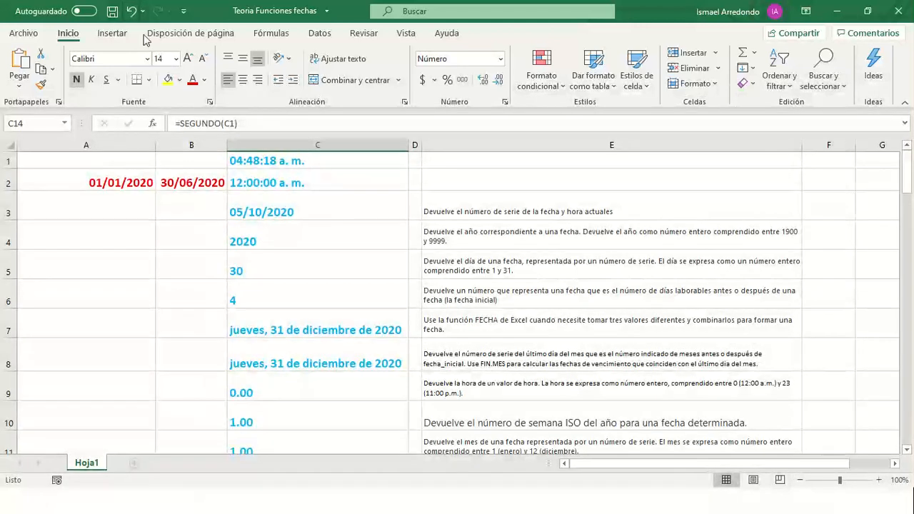
- On the Fórmulas tab, browse the Matemáticas y trigonométricas function list
{"action": "left_click", "coordinate": [269, 33]}
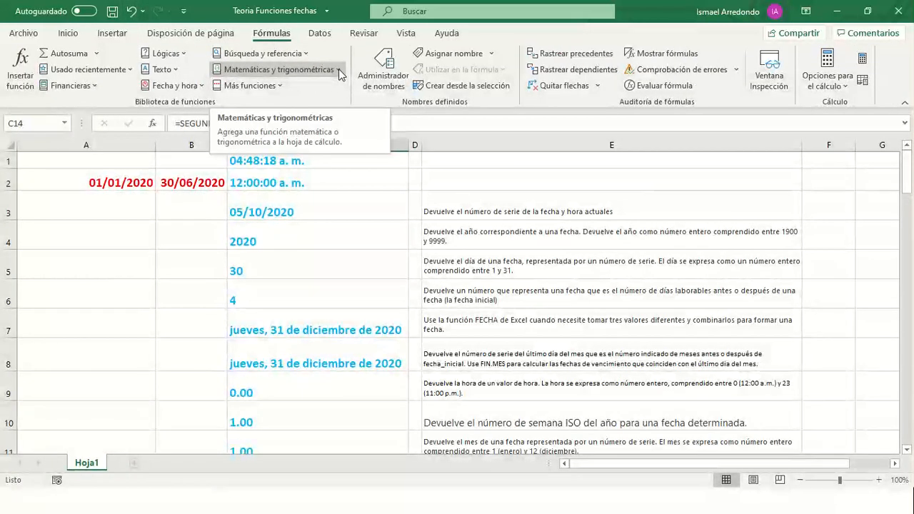
{"action": "left_click", "coordinate": [339, 72]}
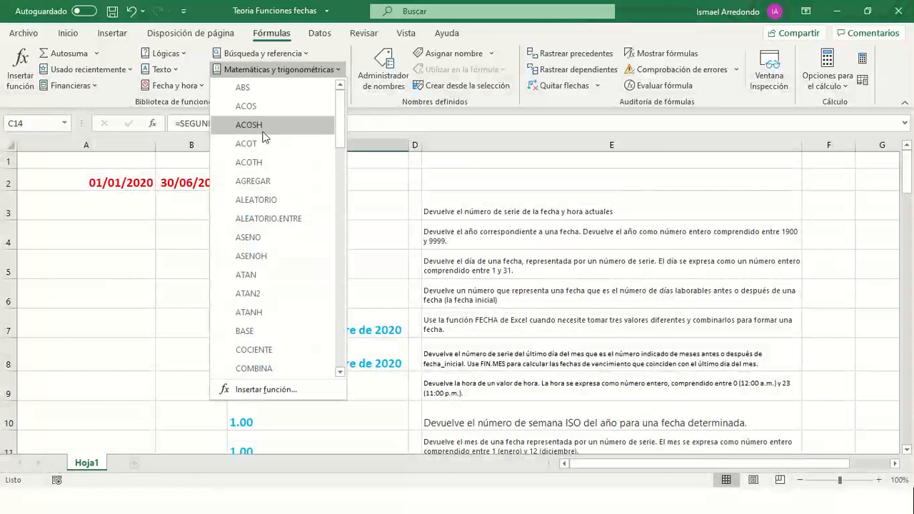
{"action": "scroll", "coordinate": [251, 309], "scroll_direction": "down", "scroll_amount": 3}
{"action": "scroll", "coordinate": [251, 308], "scroll_direction": "down", "scroll_amount": 2}
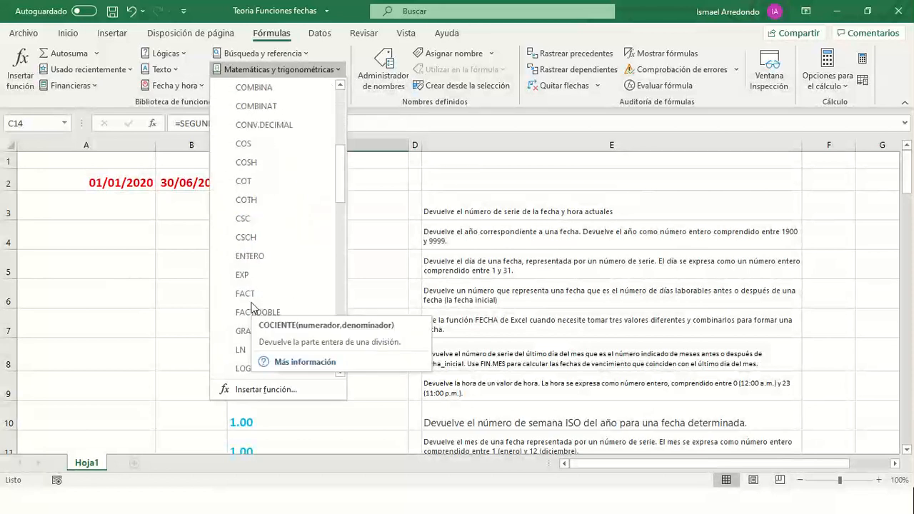
{"action": "scroll", "coordinate": [257, 321], "scroll_direction": "down", "scroll_amount": 2}
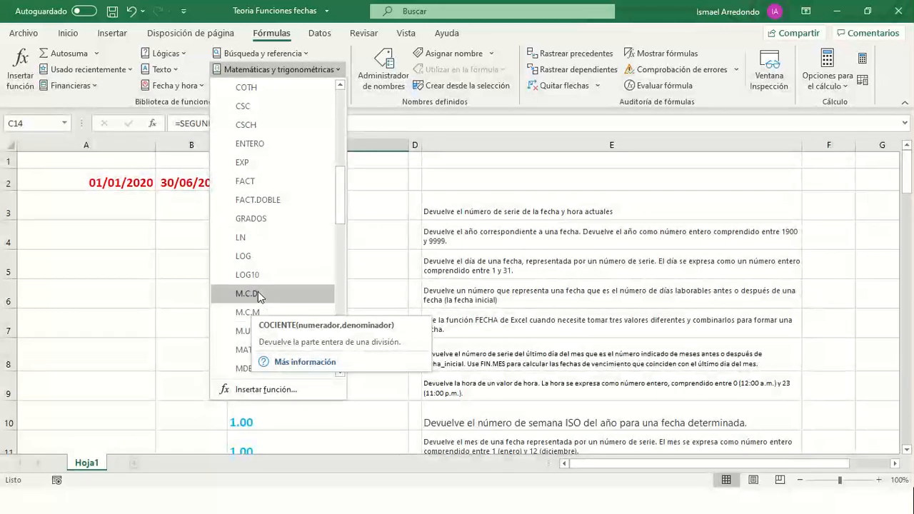
{"action": "scroll", "coordinate": [258, 307], "scroll_direction": "down", "scroll_amount": 3}
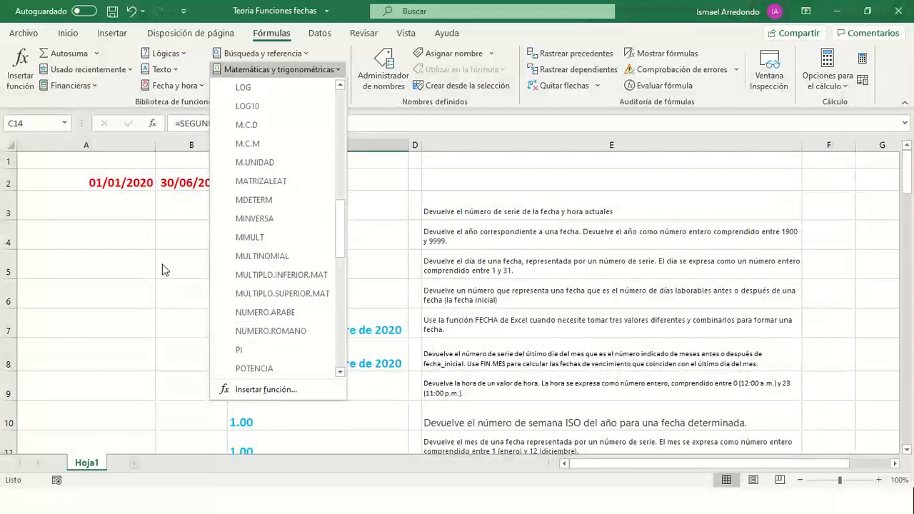
{"action": "left_click", "coordinate": [180, 242]}
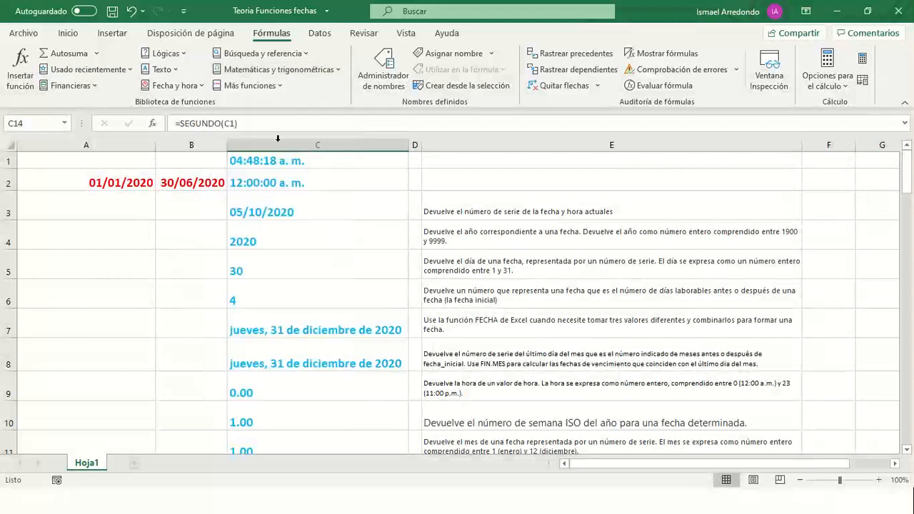
{"action": "left_click", "coordinate": [279, 84]}
{"action": "mouse_move", "coordinate": [253, 110]}
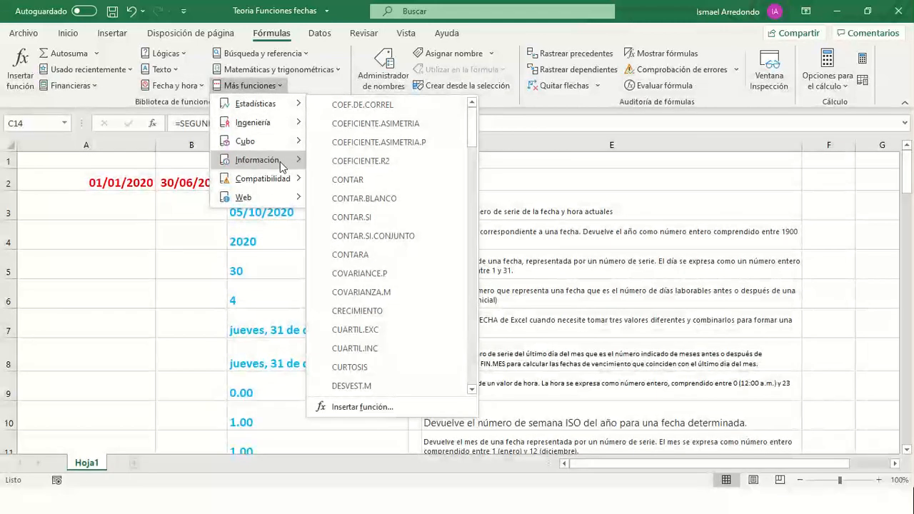
{"action": "mouse_move", "coordinate": [275, 126]}
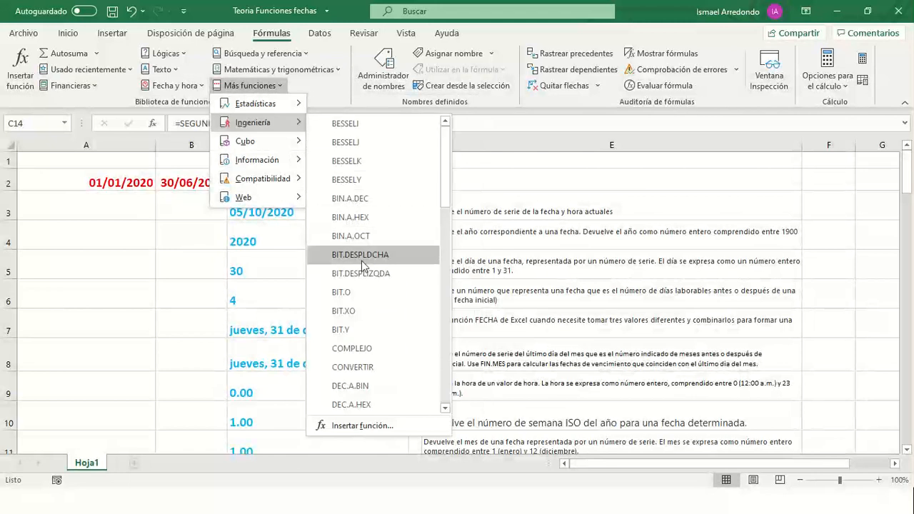
{"action": "scroll", "coordinate": [370, 347], "scroll_direction": "down", "scroll_amount": 1}
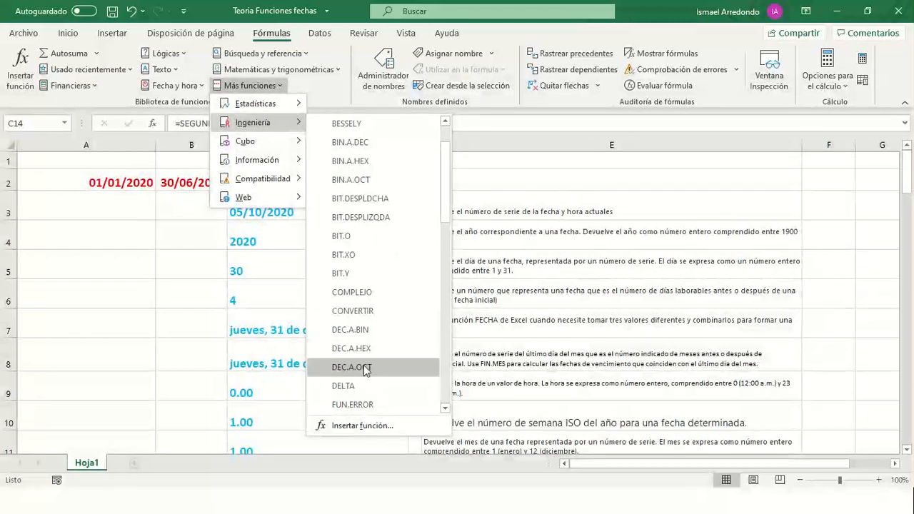
{"action": "scroll", "coordinate": [363, 365], "scroll_direction": "down", "scroll_amount": 2}
{"action": "scroll", "coordinate": [363, 364], "scroll_direction": "down", "scroll_amount": 2}
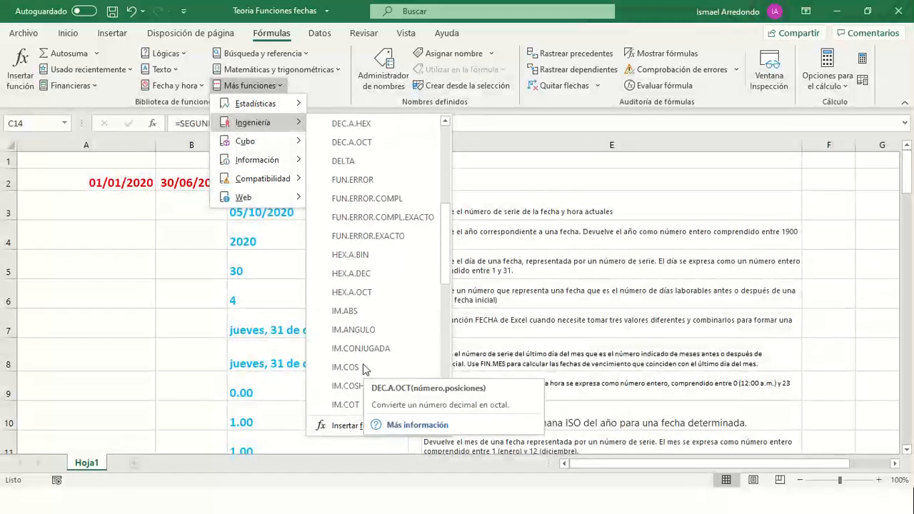
{"action": "scroll", "coordinate": [361, 367], "scroll_direction": "down", "scroll_amount": 2}
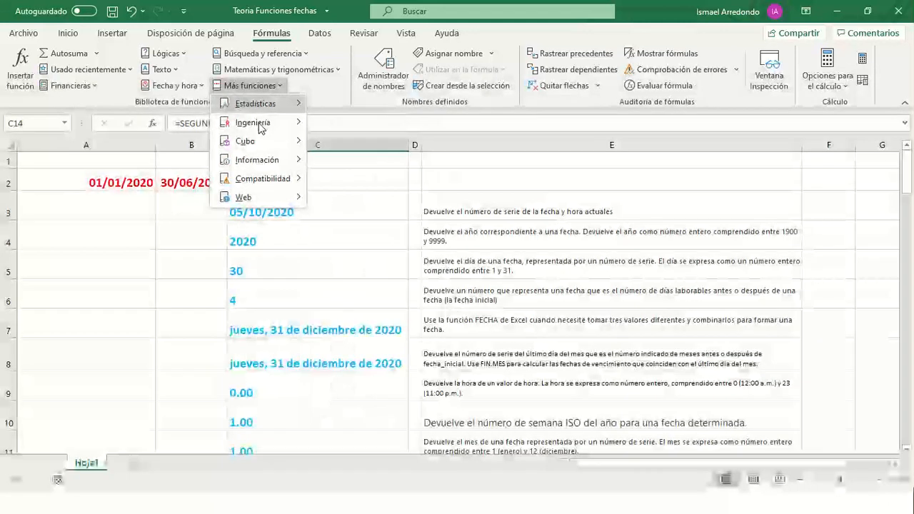
{"action": "mouse_move", "coordinate": [251, 143]}
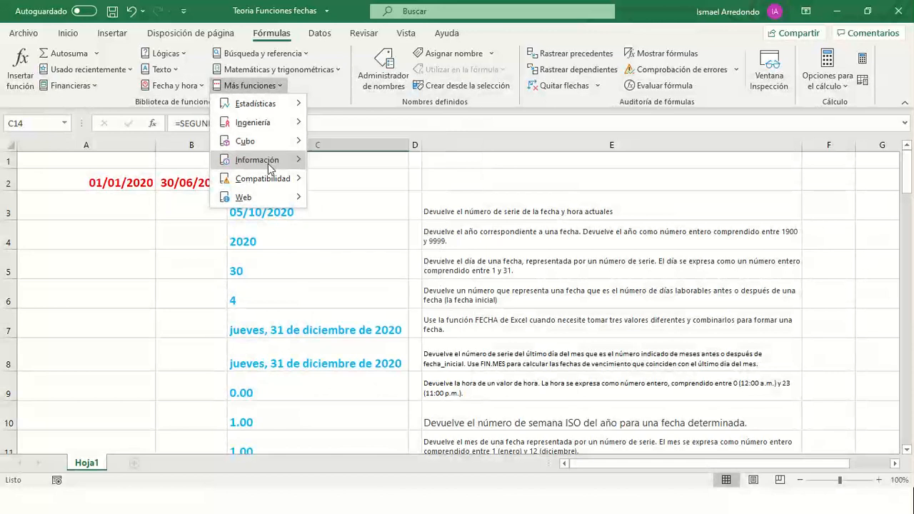
{"action": "mouse_move", "coordinate": [267, 163]}
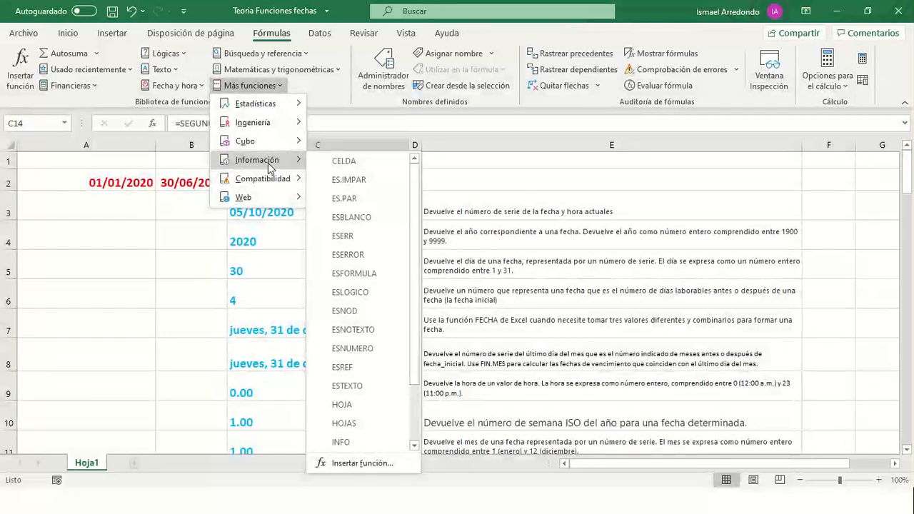
{"action": "left_click", "coordinate": [181, 248]}
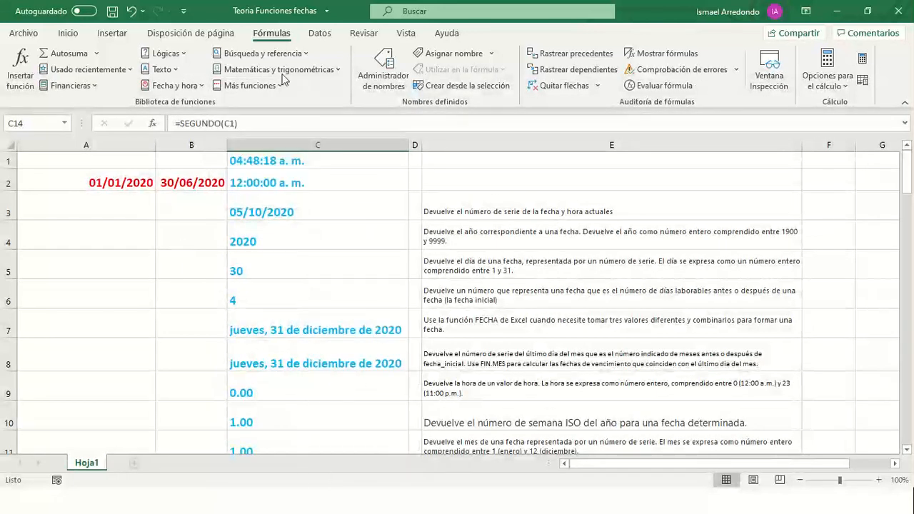
{"action": "left_click", "coordinate": [308, 54]}
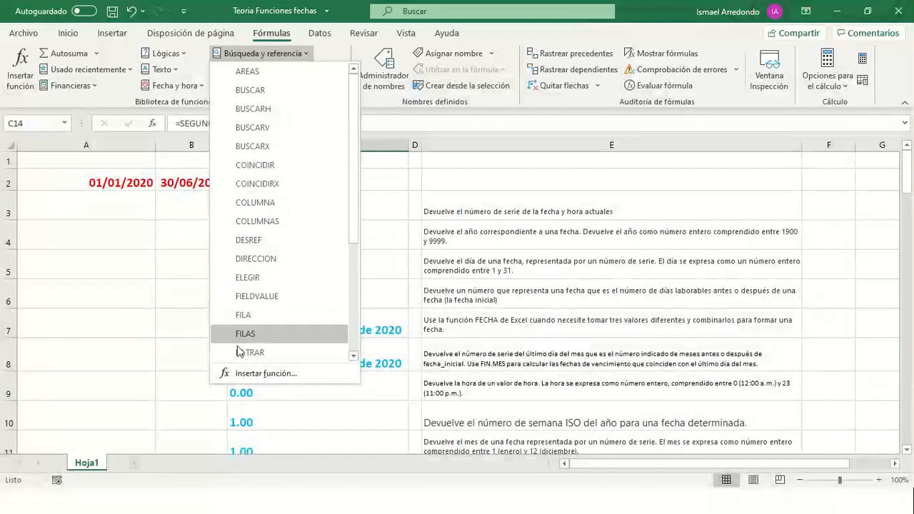
{"action": "scroll", "coordinate": [240, 333], "scroll_direction": "down", "scroll_amount": 4}
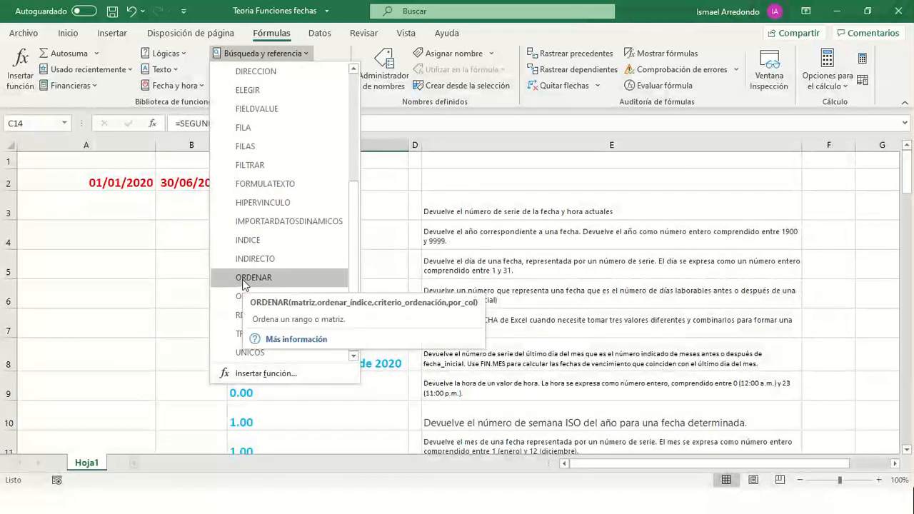
{"action": "scroll", "coordinate": [248, 202], "scroll_direction": "up", "scroll_amount": 4}
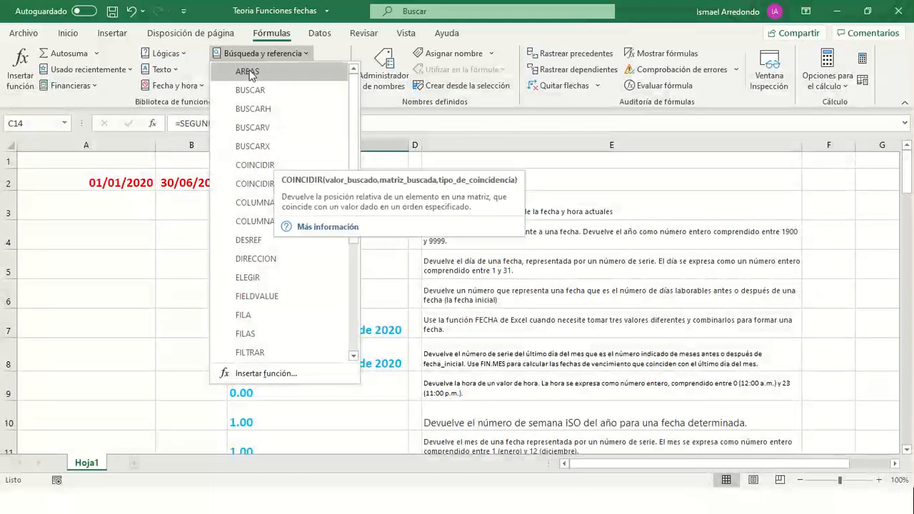
{"action": "left_click", "coordinate": [181, 243]}
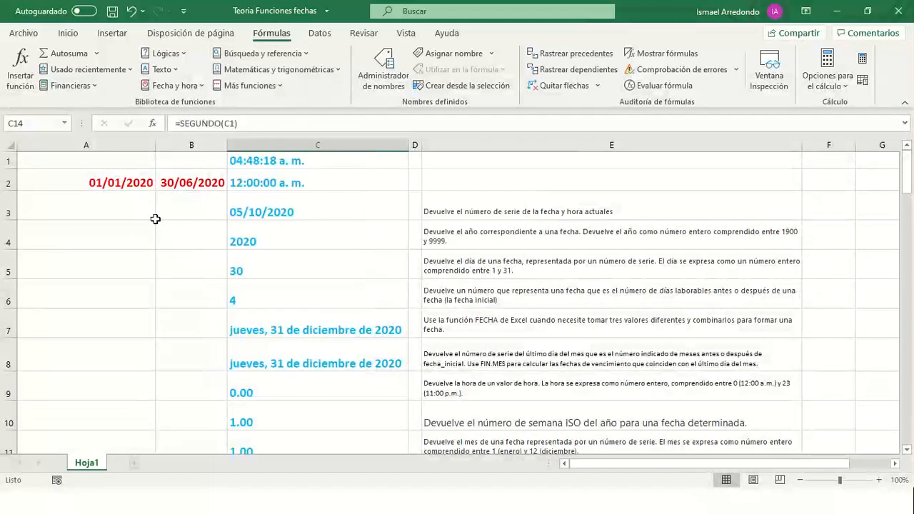
{"action": "mouse_move", "coordinate": [361, 54]}
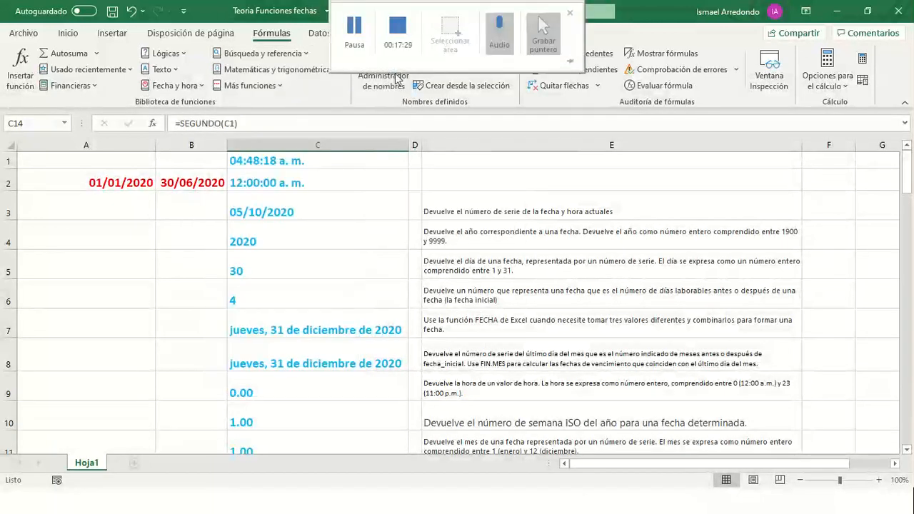